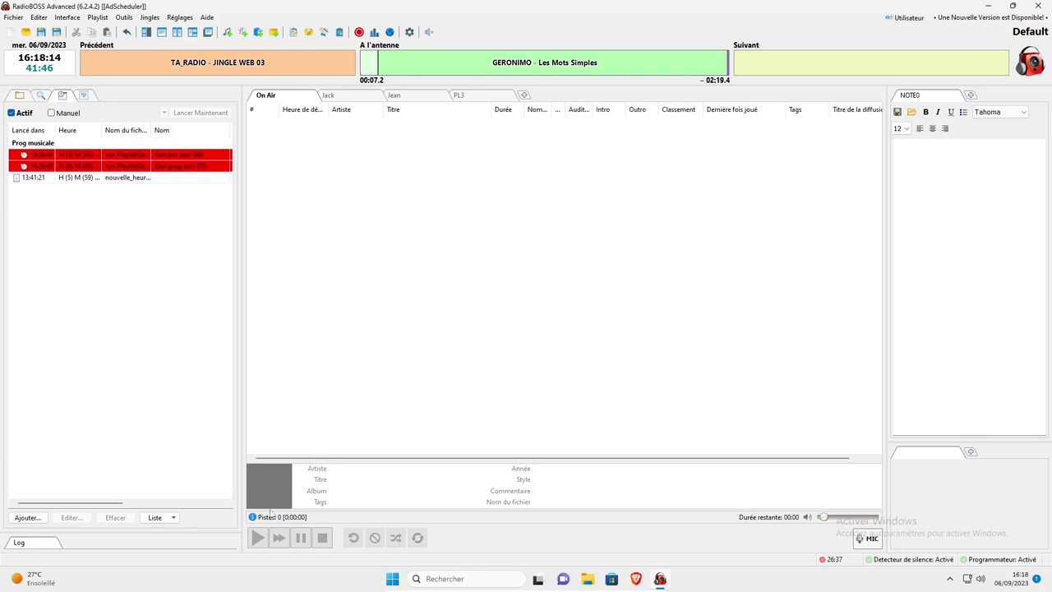
# - Open the ad break scheduler (Gestion des écrans pubs)
pyautogui.click(126, 18)
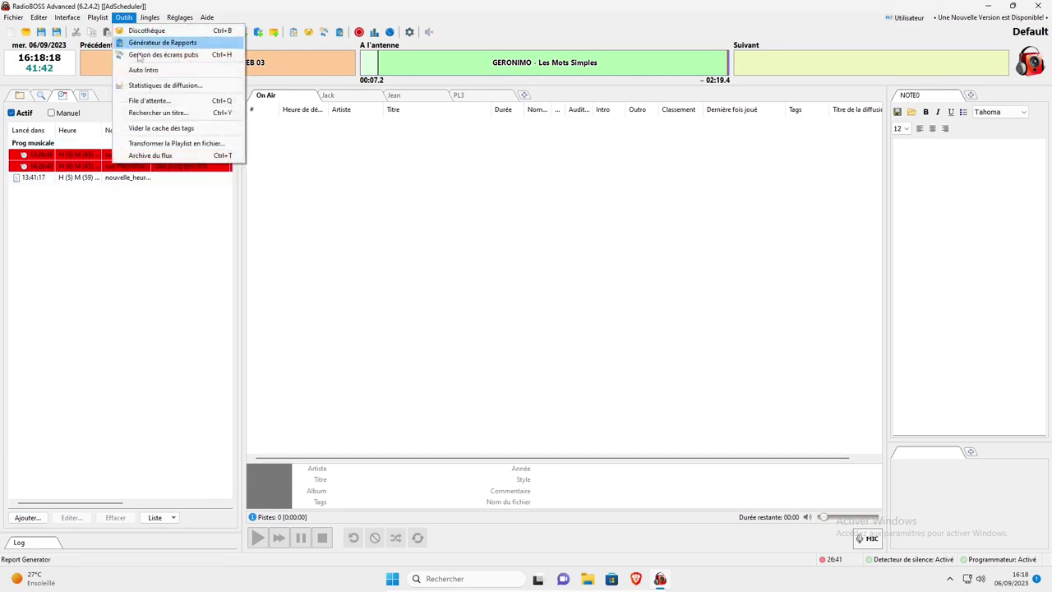
pyautogui.click(141, 58)
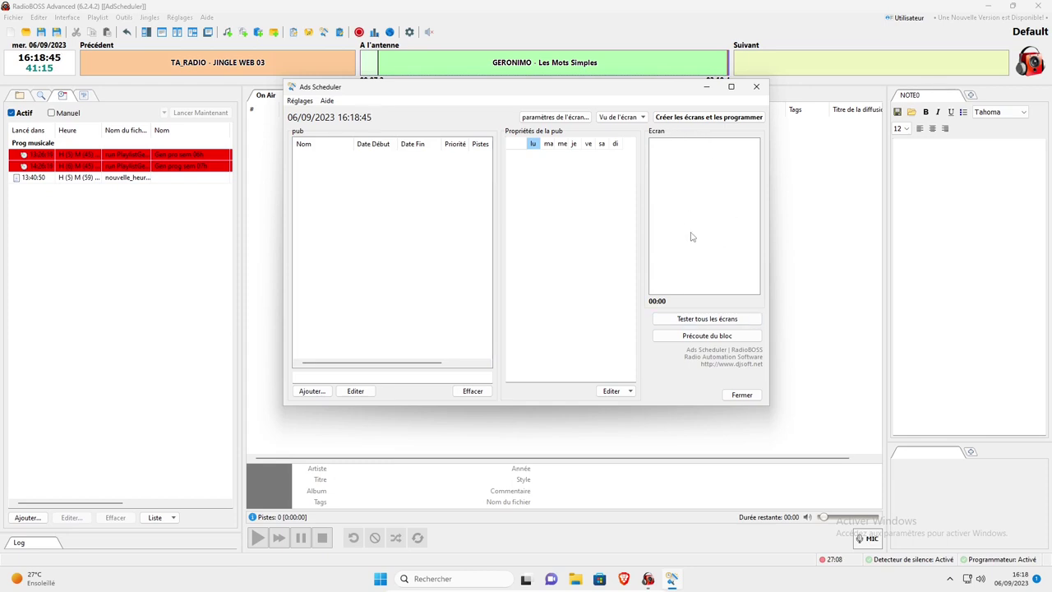
# - Review the ad scheduler's profile options and its general settings, leaving everything as it is
pyautogui.click(298, 102)
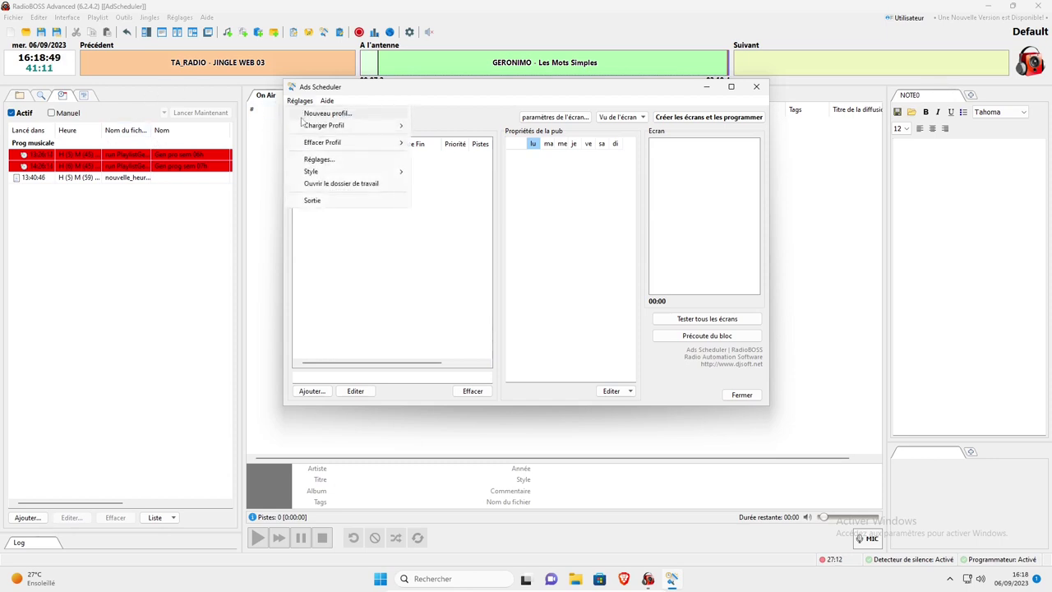
pyautogui.moveTo(328, 129)
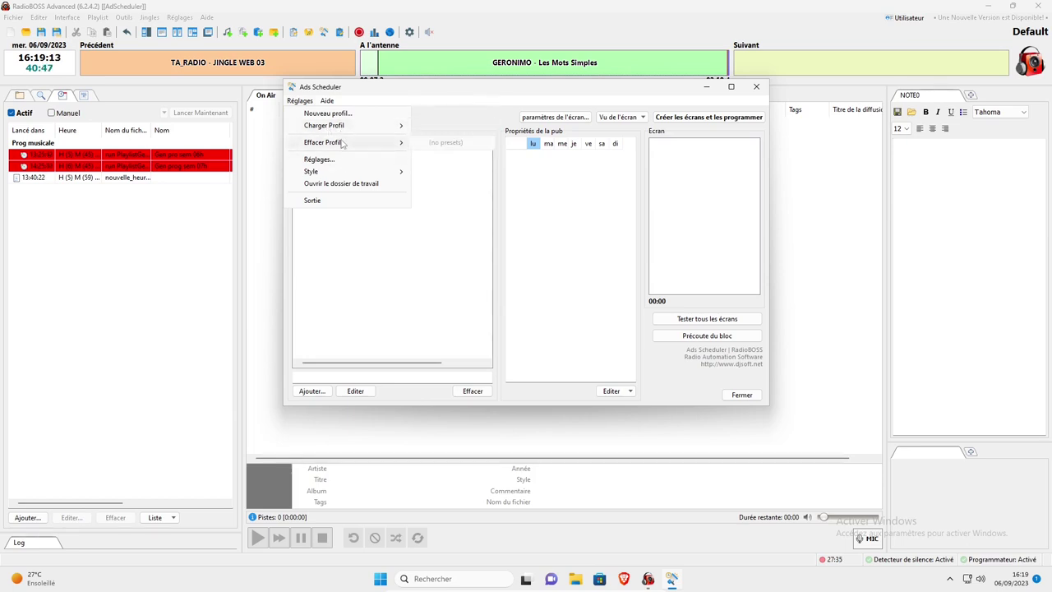
pyautogui.click(319, 159)
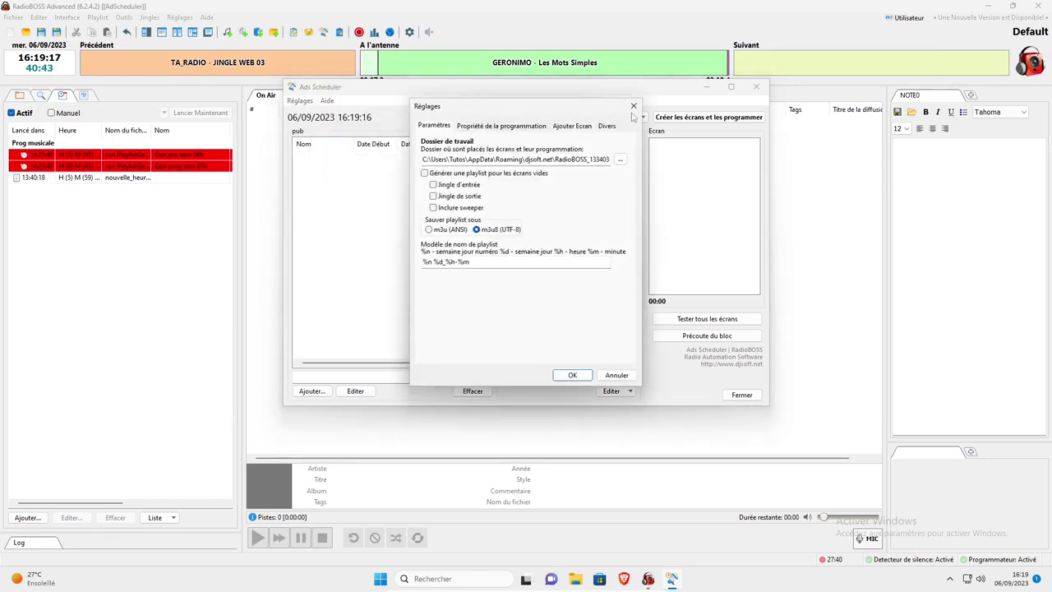
pyautogui.click(634, 106)
pyautogui.click(299, 100)
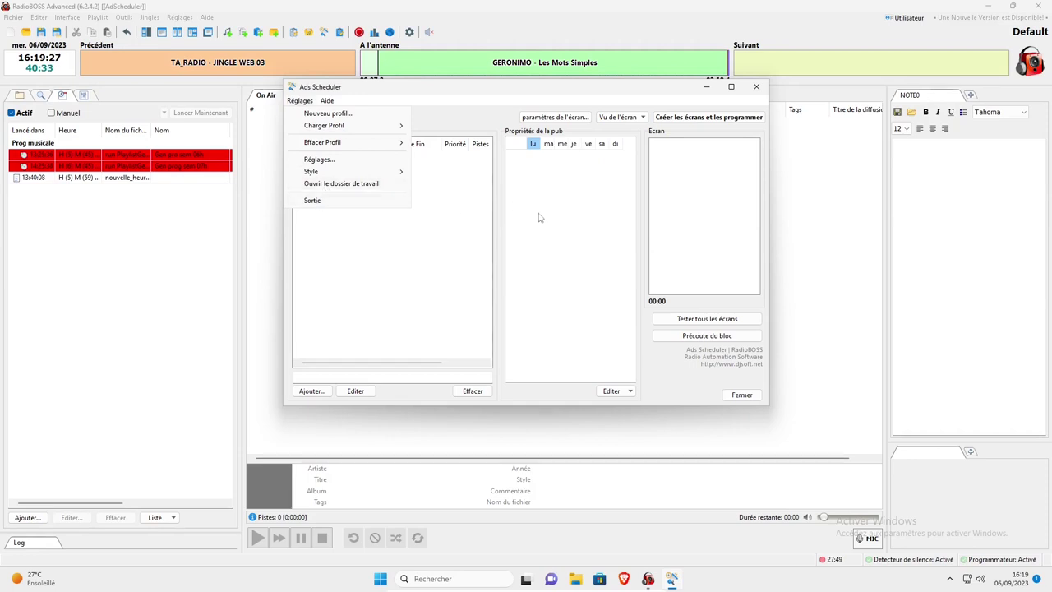
pyautogui.click(315, 103)
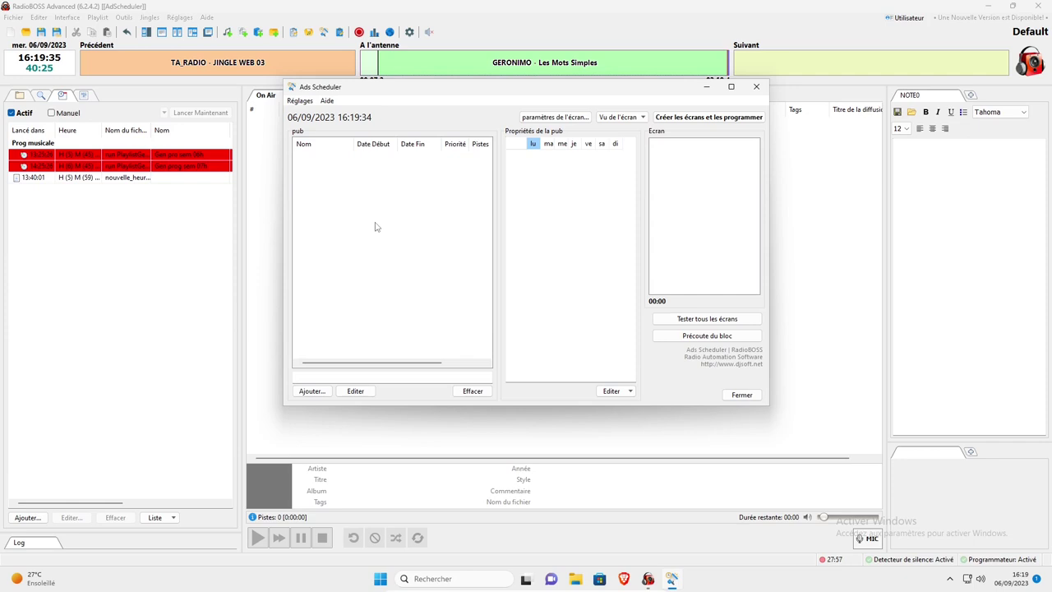
# - Open the ad break parameters and review the programming properties, break, miscellaneous and general settings, including the working folder path
pyautogui.click(555, 118)
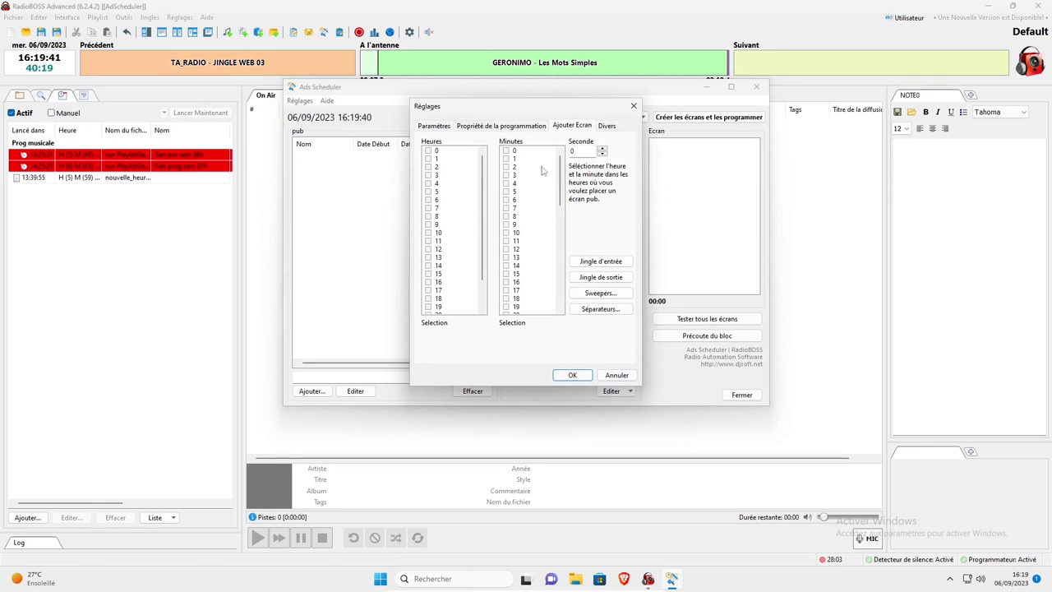
pyautogui.click(513, 126)
pyautogui.click(572, 125)
pyautogui.click(606, 126)
pyautogui.click(433, 126)
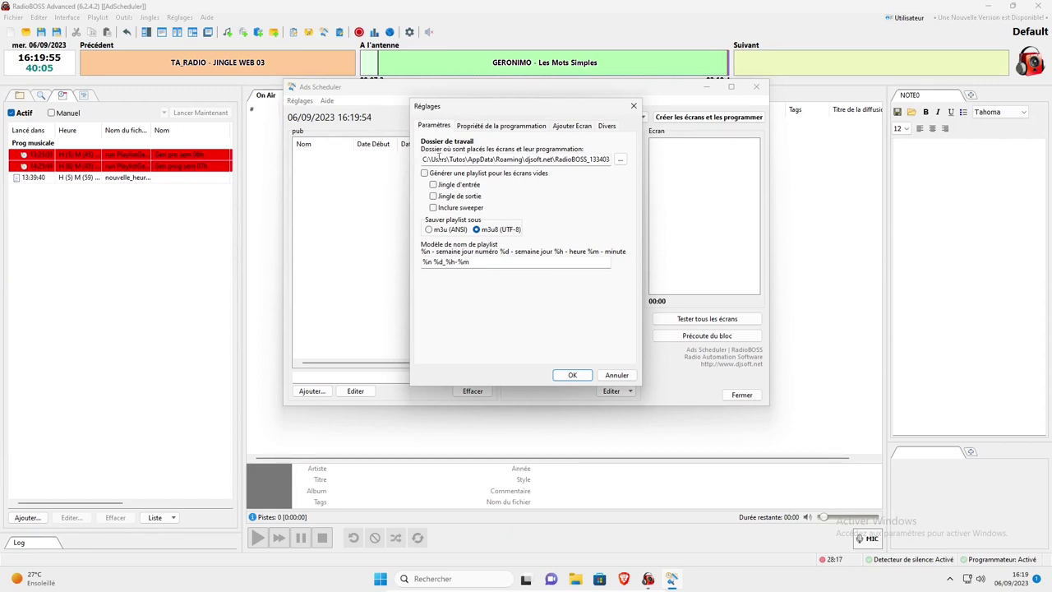
pyautogui.moveTo(438, 161); pyautogui.dragTo(576, 159)
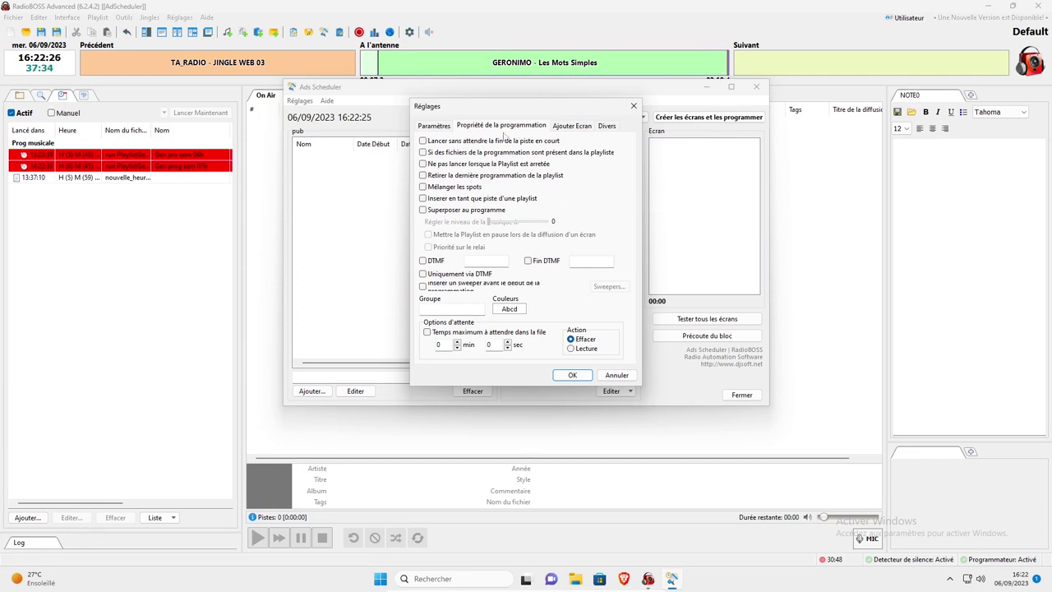
# - Set an ad break at hour 6 and minute 15 in the break schedule
pyautogui.click(564, 128)
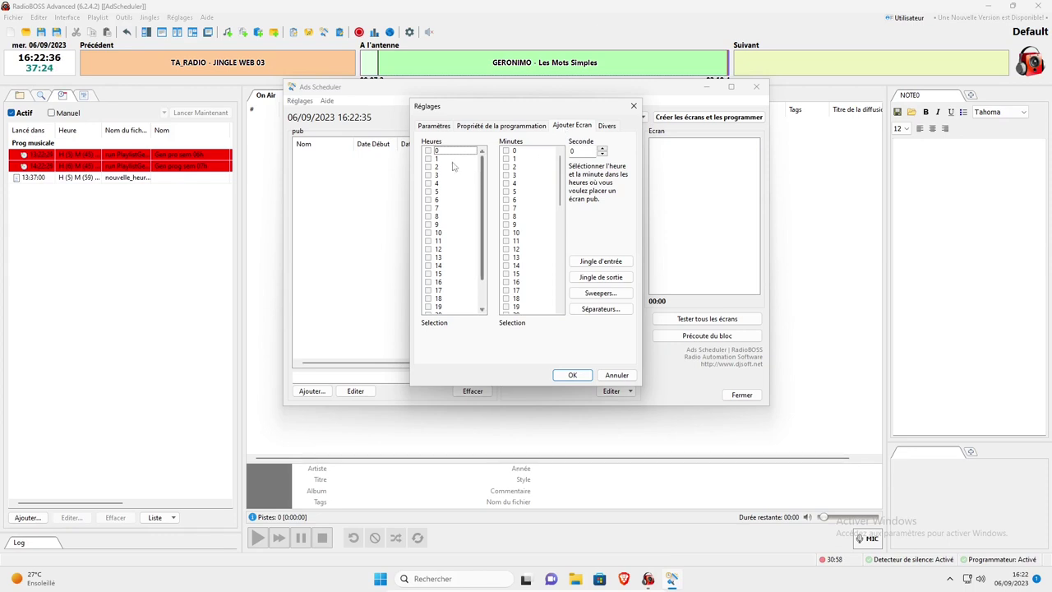
pyautogui.click(428, 200)
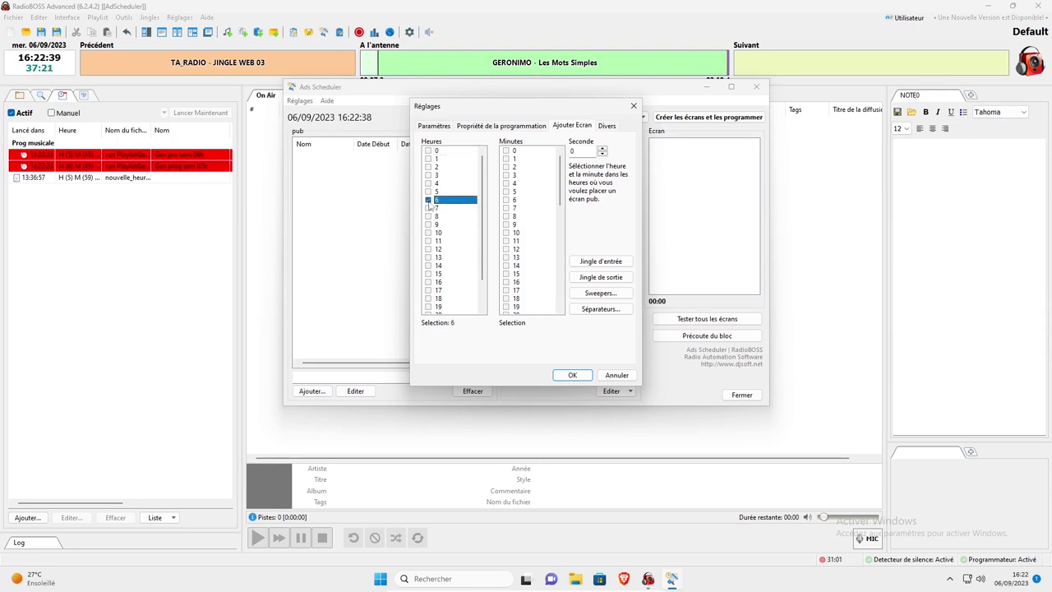
pyautogui.click(507, 274)
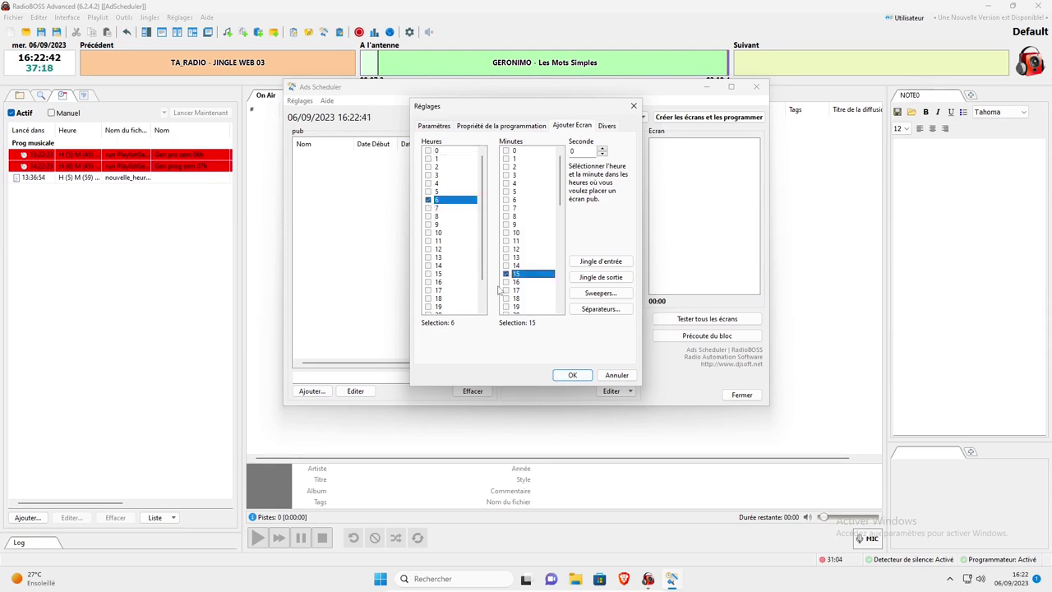
# - Add minute 25 and hour 7 to the ad break times, with the settings dialog moved aside
pyautogui.moveTo(529, 116); pyautogui.dragTo(749, 127)
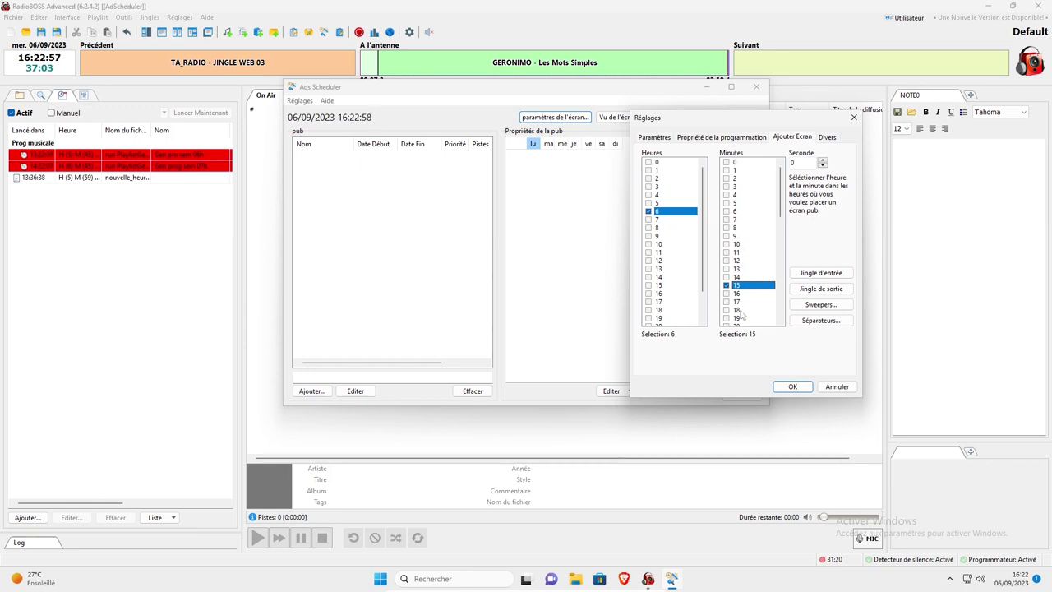
pyautogui.scroll(-2, 743, 313)
pyautogui.scroll(-1, 739, 304)
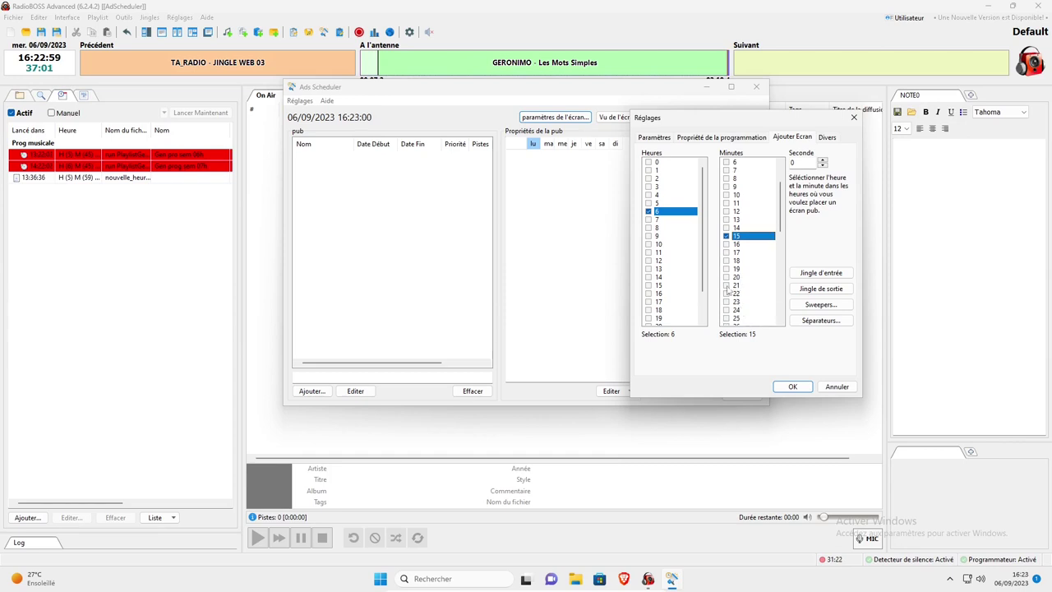
pyautogui.click(726, 318)
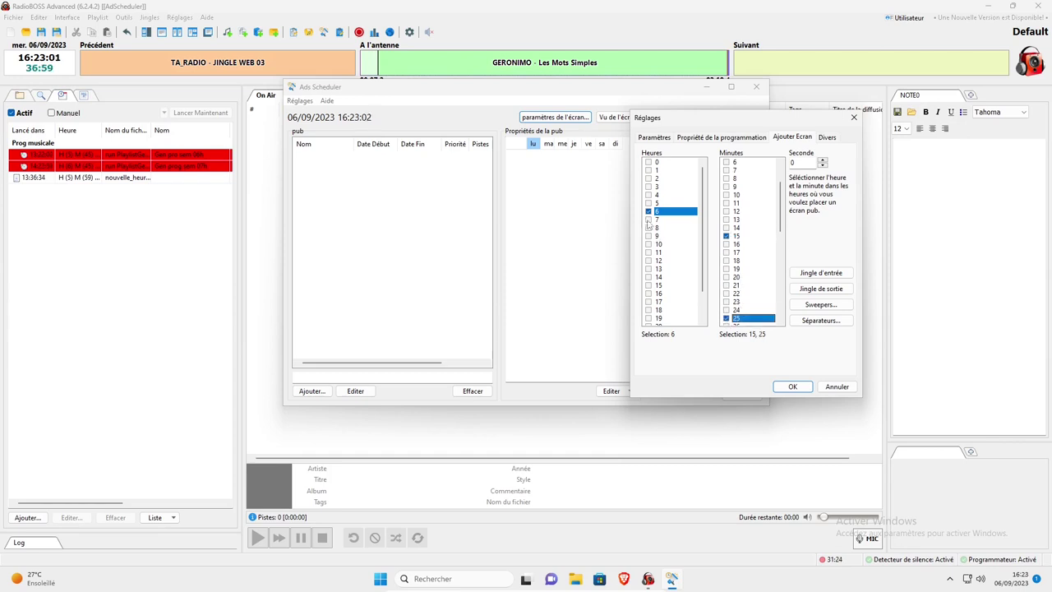
pyautogui.click(648, 220)
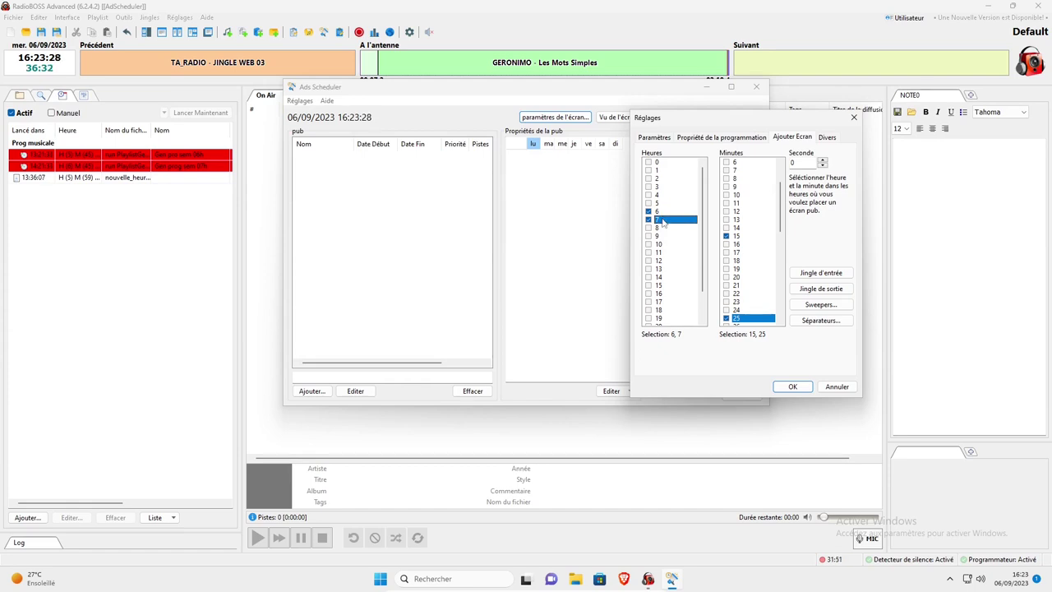
# - Replace minute 25 with minute 45 in the ad break times
pyautogui.click(728, 319)
pyautogui.scroll(-7, 732, 296)
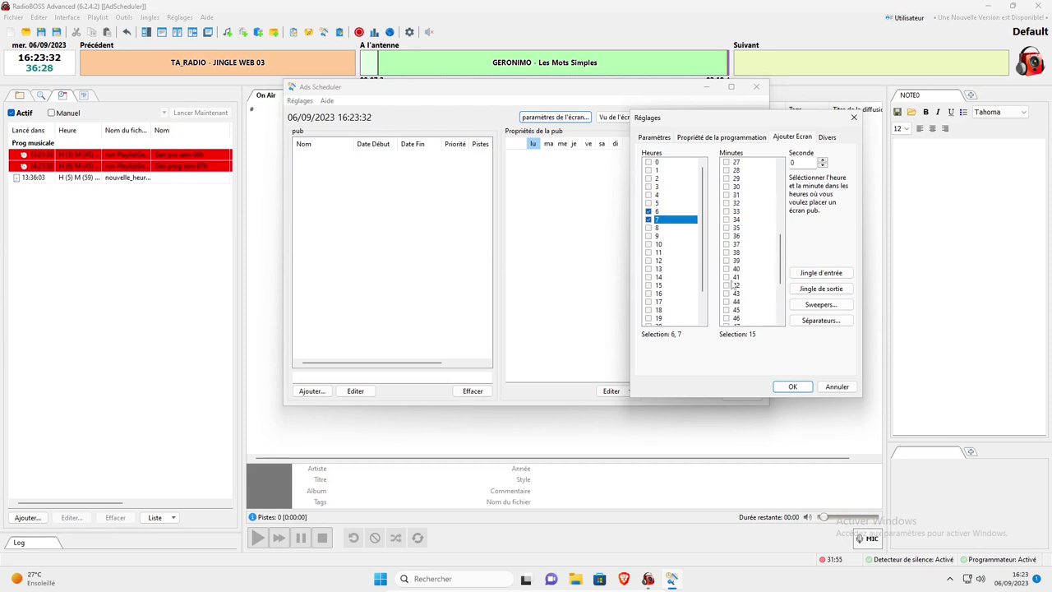
pyautogui.click(727, 310)
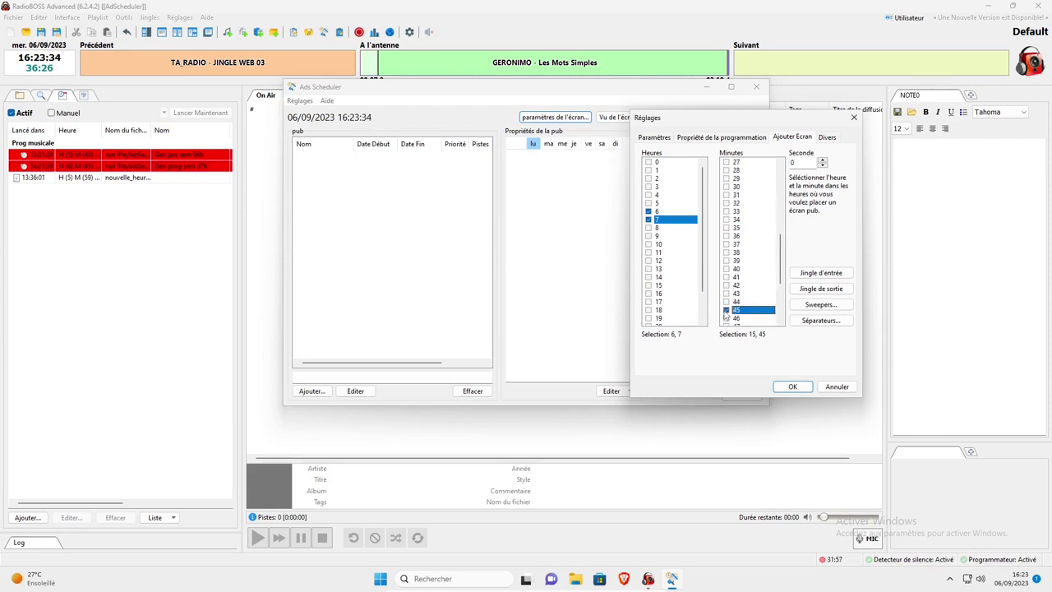
# - Add every hour from 8 through 23 to the ad break schedule
pyautogui.click(648, 227)
pyautogui.click(649, 237)
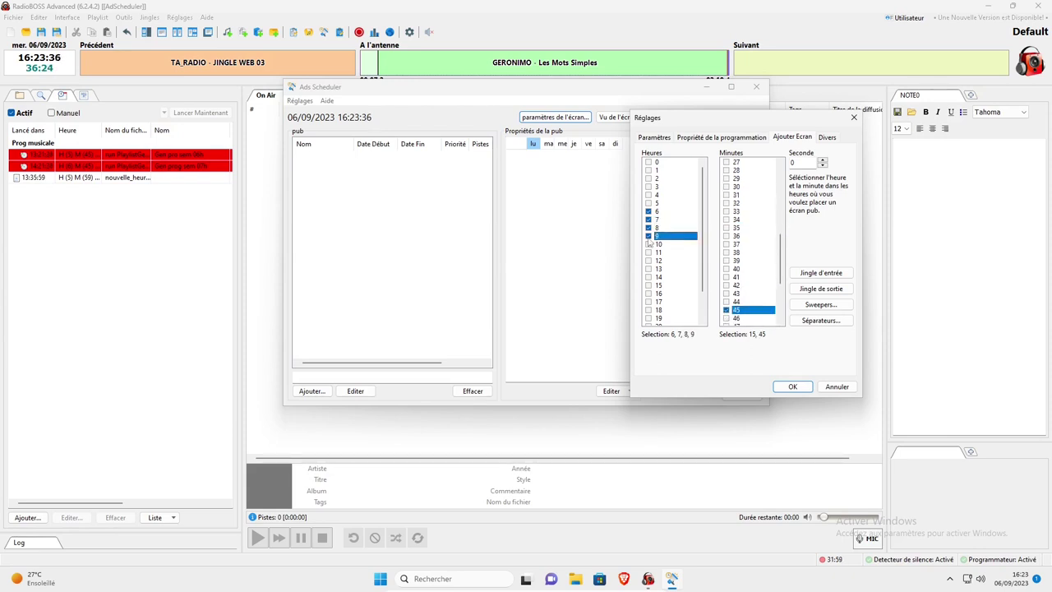
pyautogui.click(648, 244)
pyautogui.click(649, 252)
pyautogui.click(648, 261)
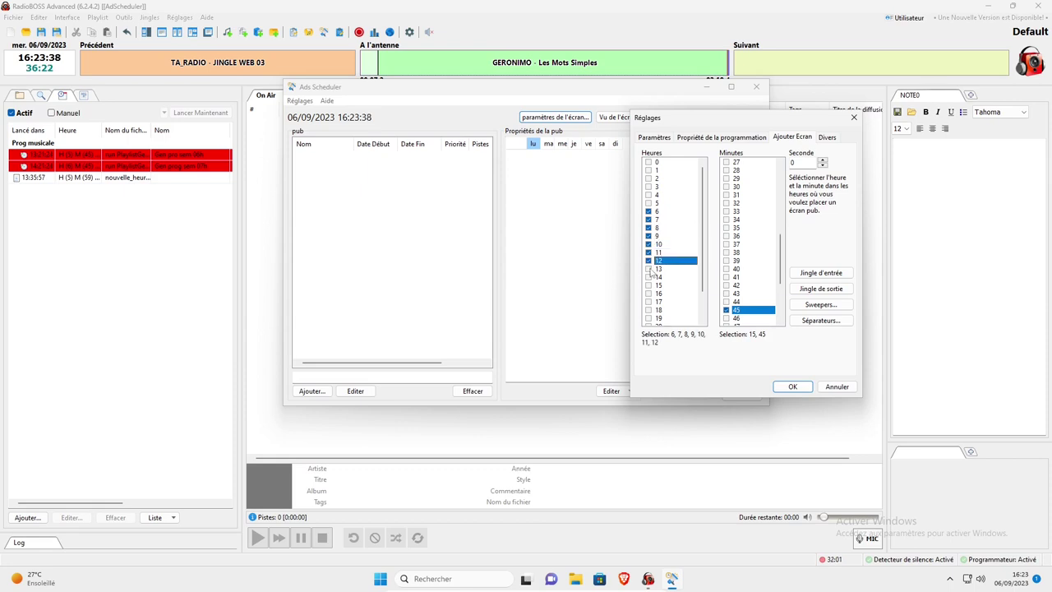
pyautogui.click(648, 269)
pyautogui.click(648, 277)
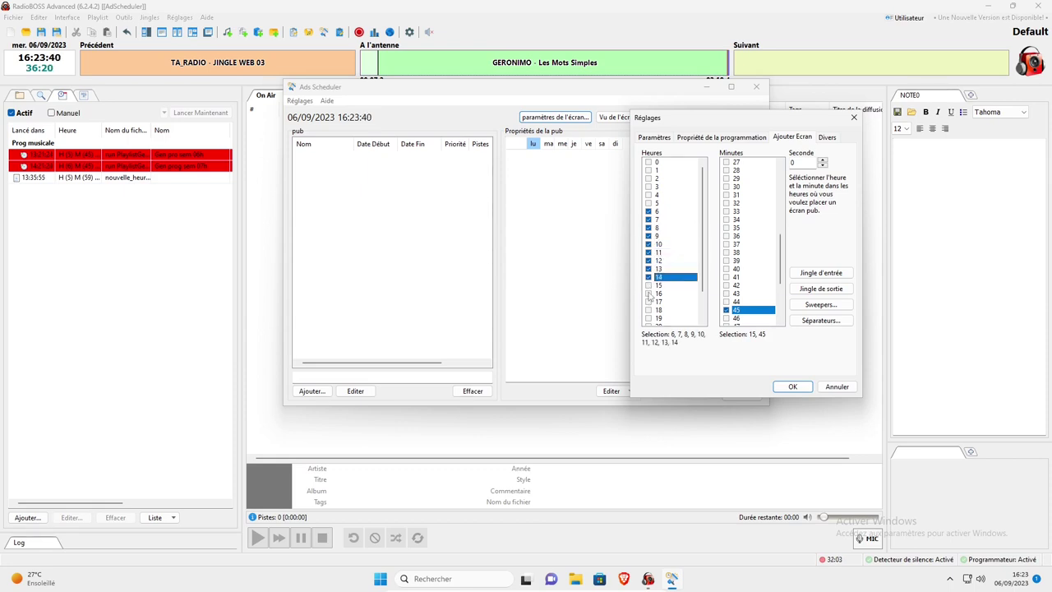
pyautogui.click(649, 285)
pyautogui.click(648, 294)
pyautogui.click(649, 302)
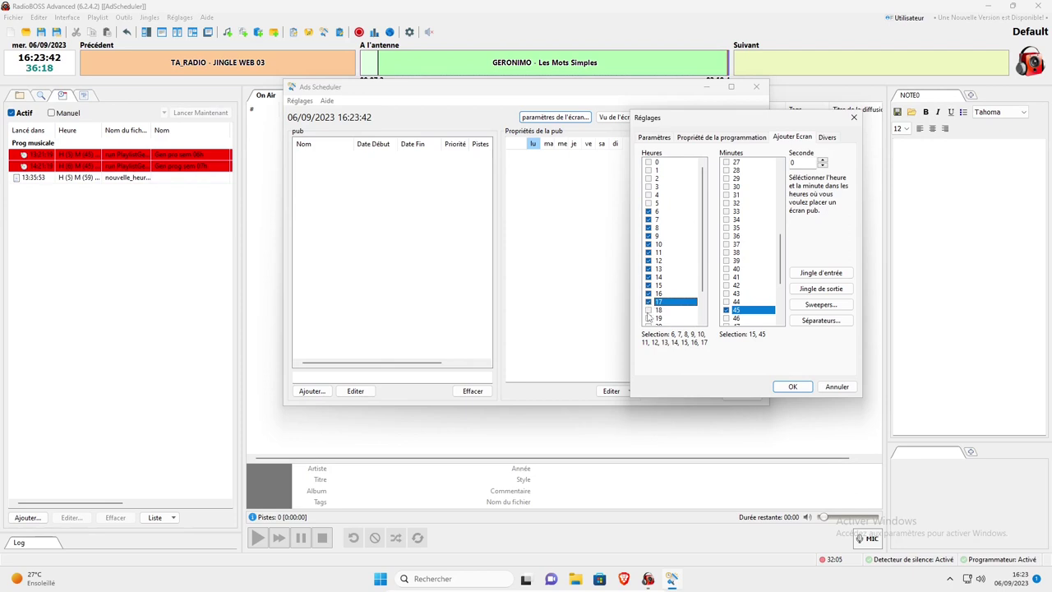
pyautogui.click(649, 310)
pyautogui.click(649, 318)
pyautogui.scroll(-2, 649, 322)
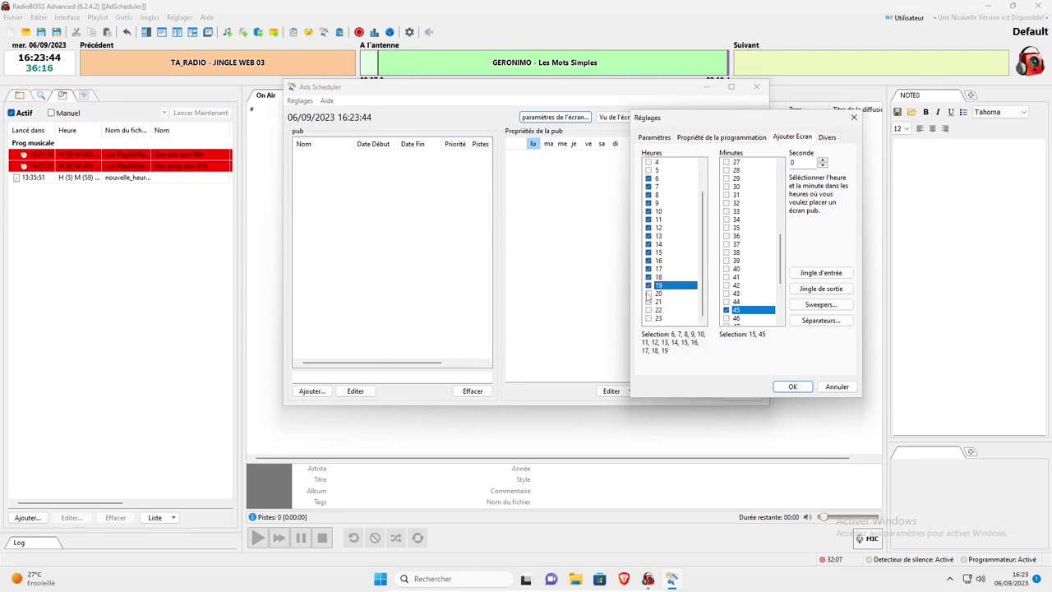
pyautogui.click(649, 294)
pyautogui.click(648, 301)
pyautogui.click(649, 310)
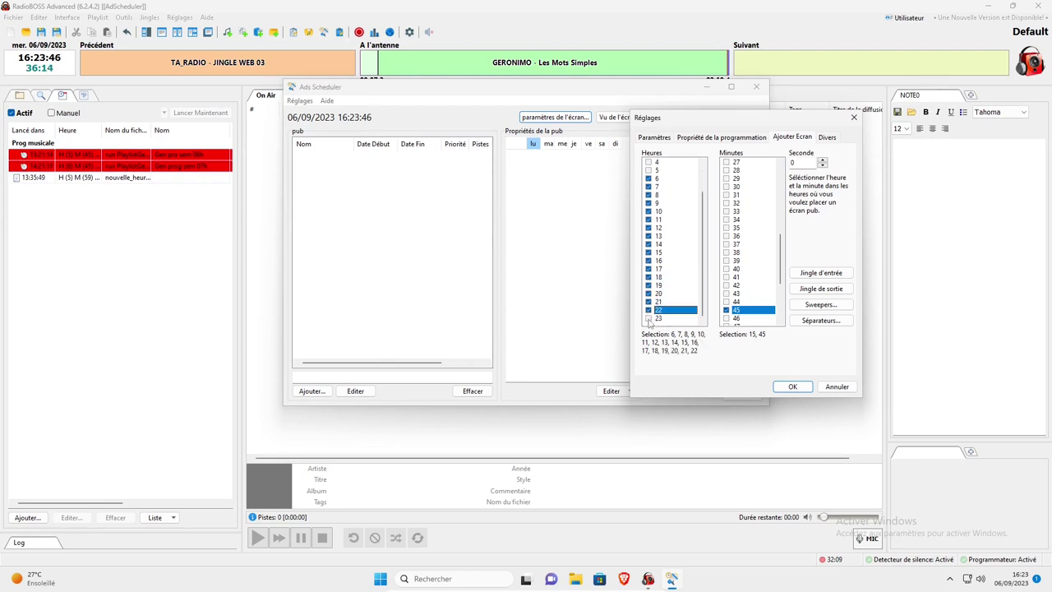
pyautogui.click(648, 318)
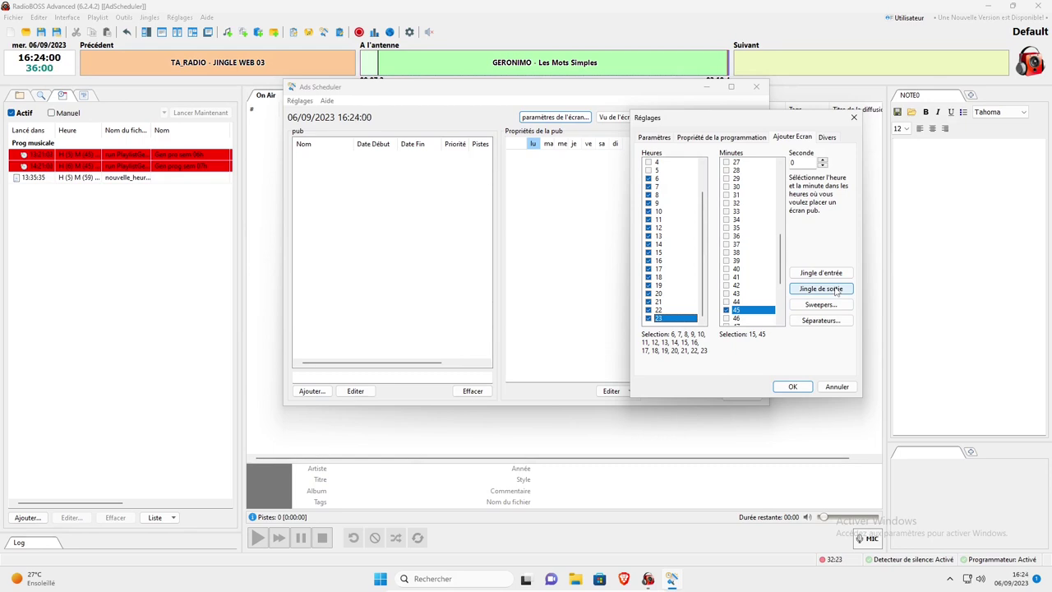
# - Examine the intro jingle, outro jingle, sweeper and separator options for the ad breaks, cancelling each without changes
pyautogui.click(818, 277)
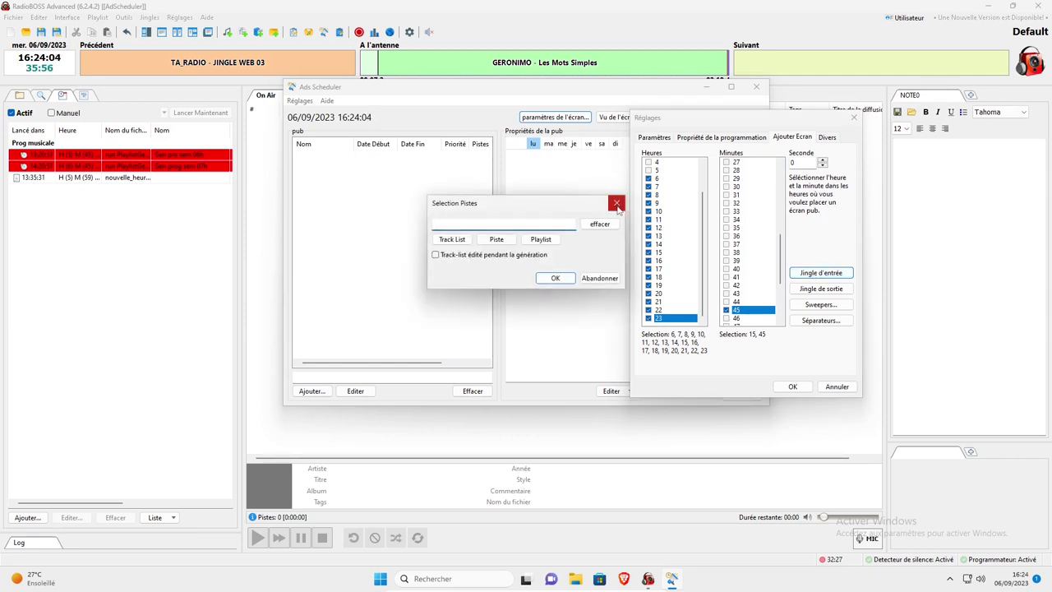
pyautogui.click(619, 210)
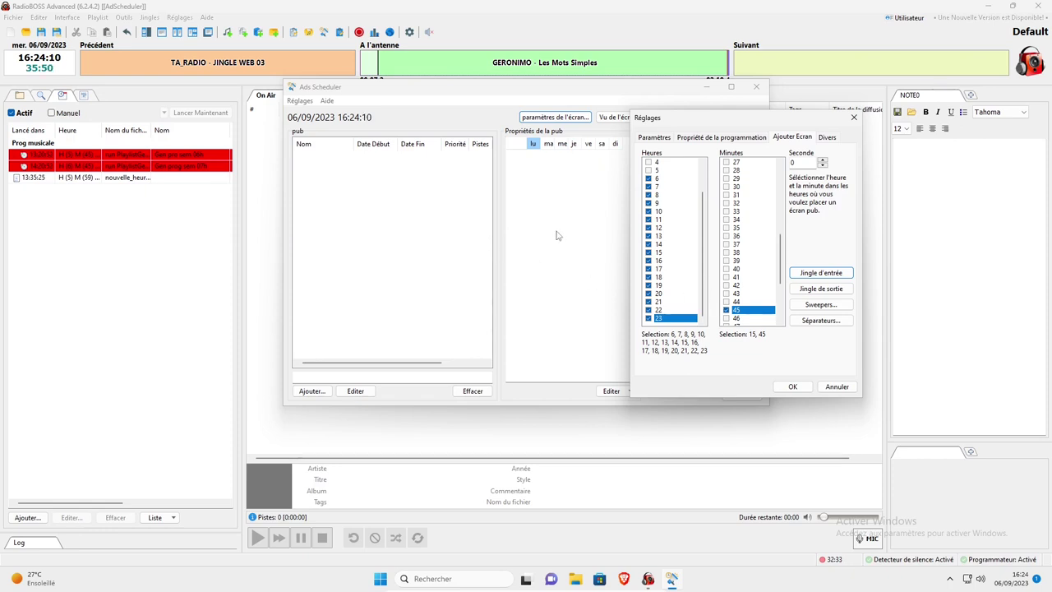
pyautogui.click(821, 289)
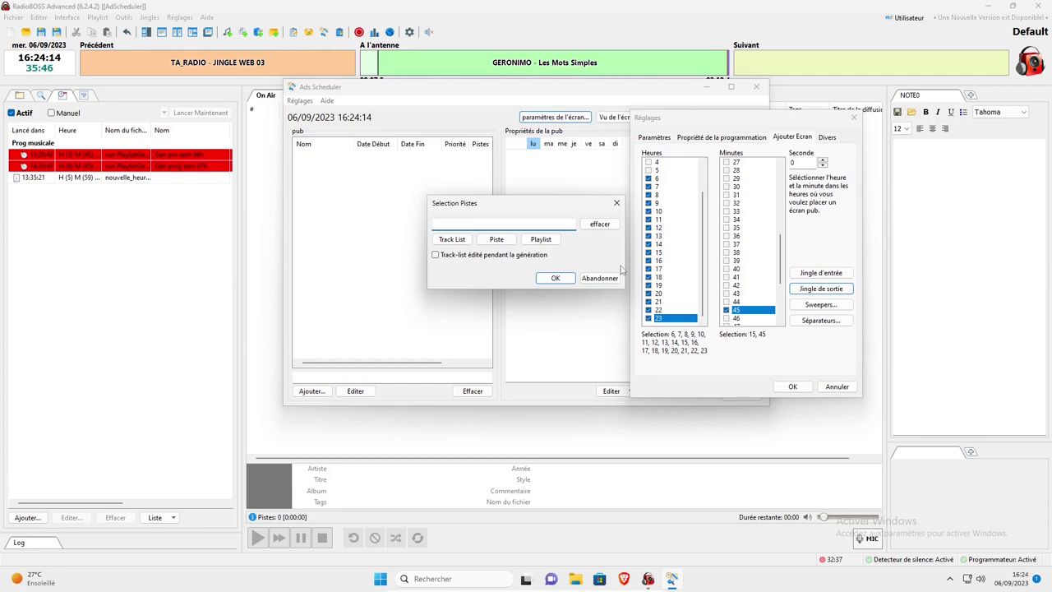
pyautogui.click(616, 204)
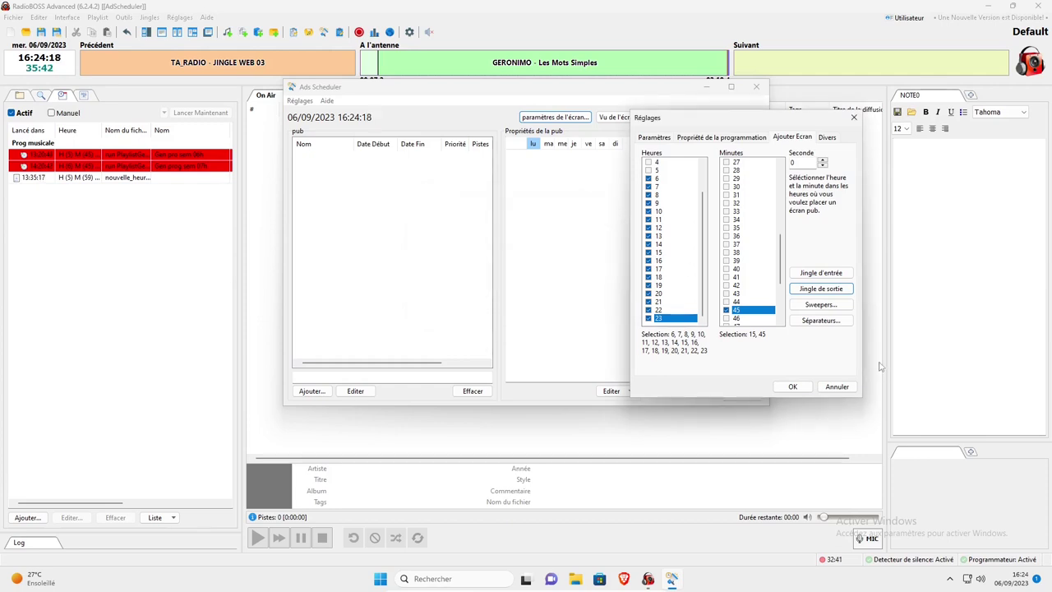
pyautogui.click(819, 305)
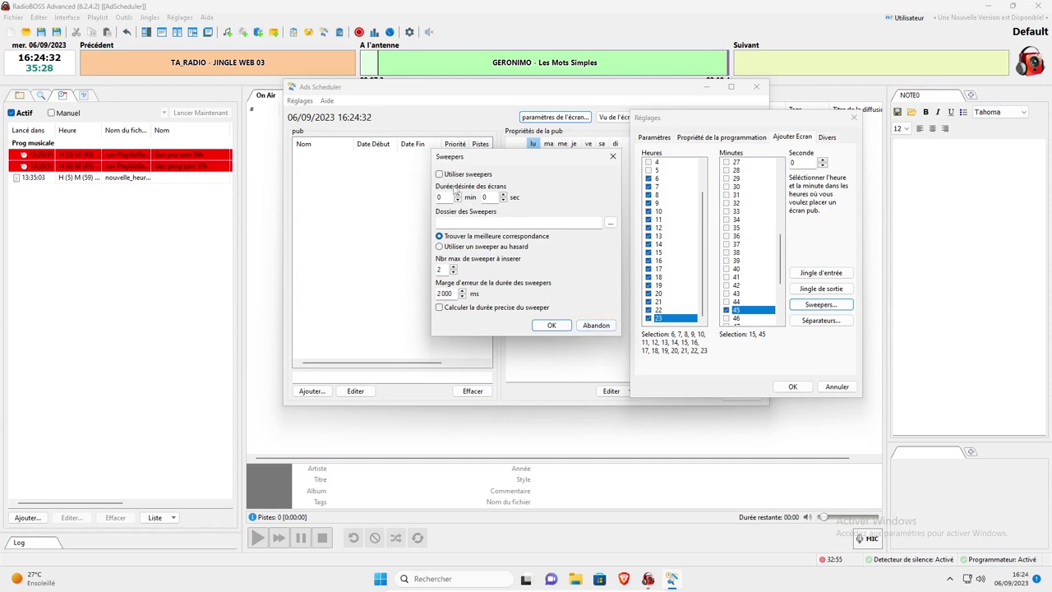
pyautogui.click(595, 325)
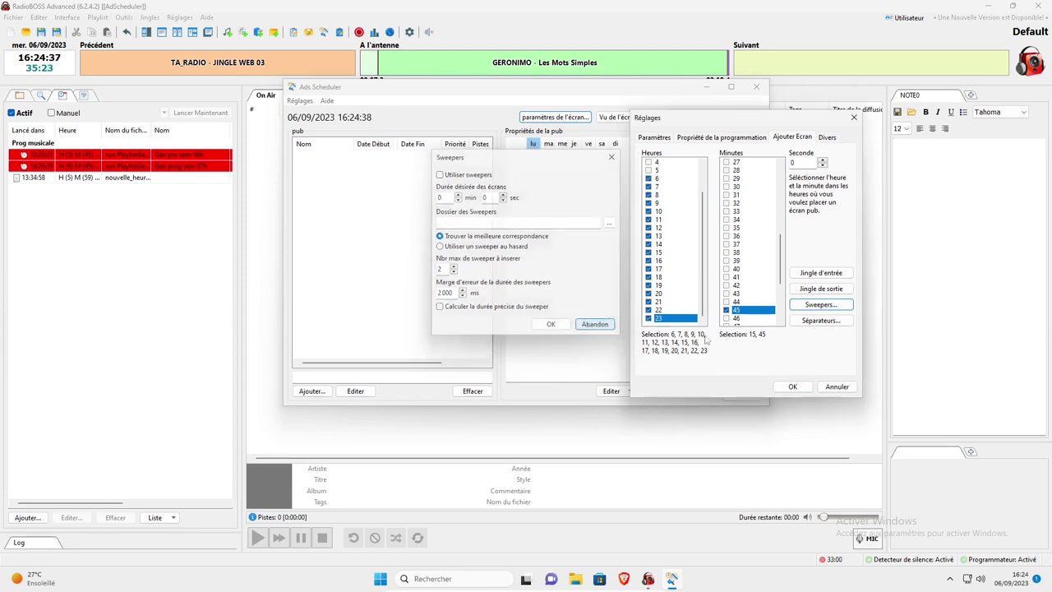
pyautogui.click(820, 320)
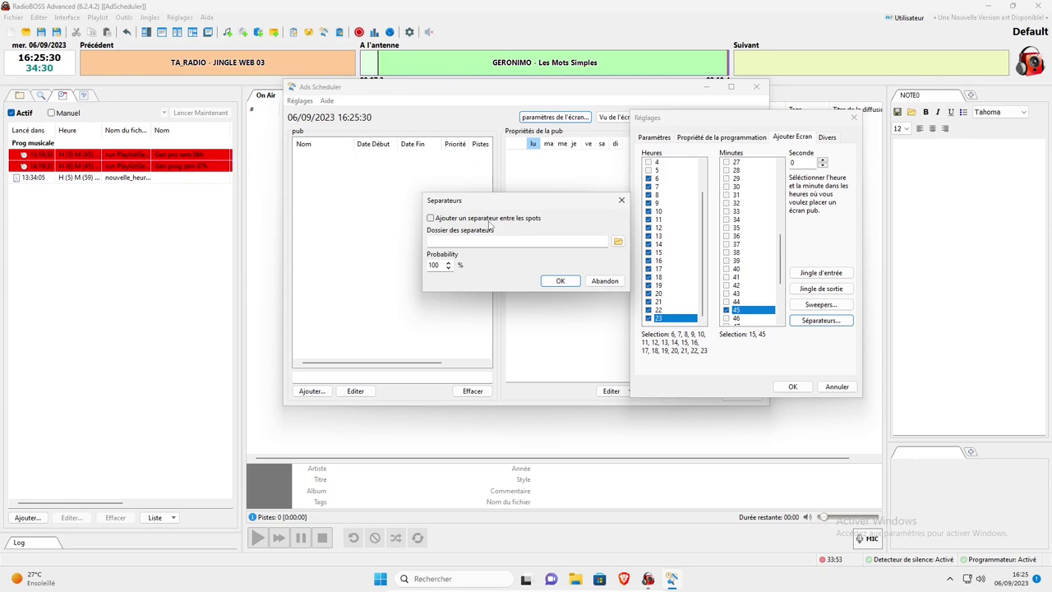
pyautogui.click(601, 282)
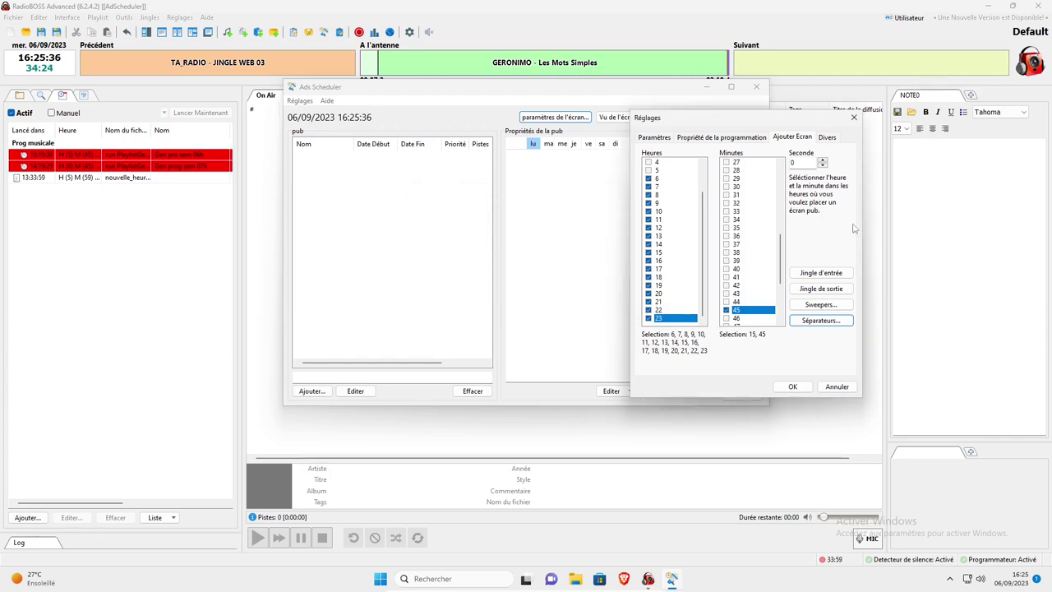
# - Check the ad break overrun warning option, save the settings, and inspect the Monday slots in the schedule grid
pyautogui.click(825, 138)
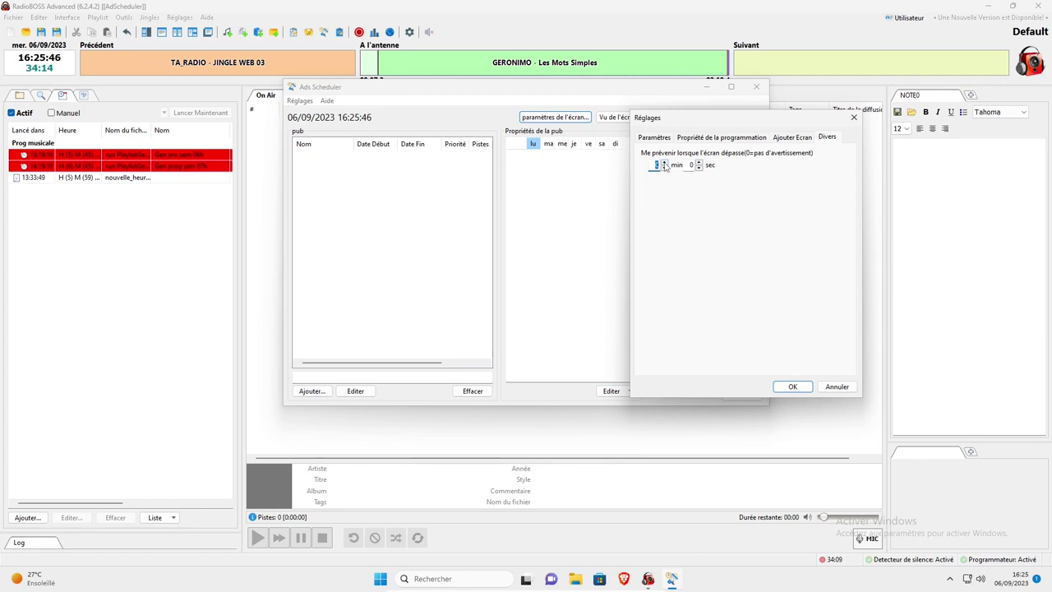
pyautogui.click(792, 386)
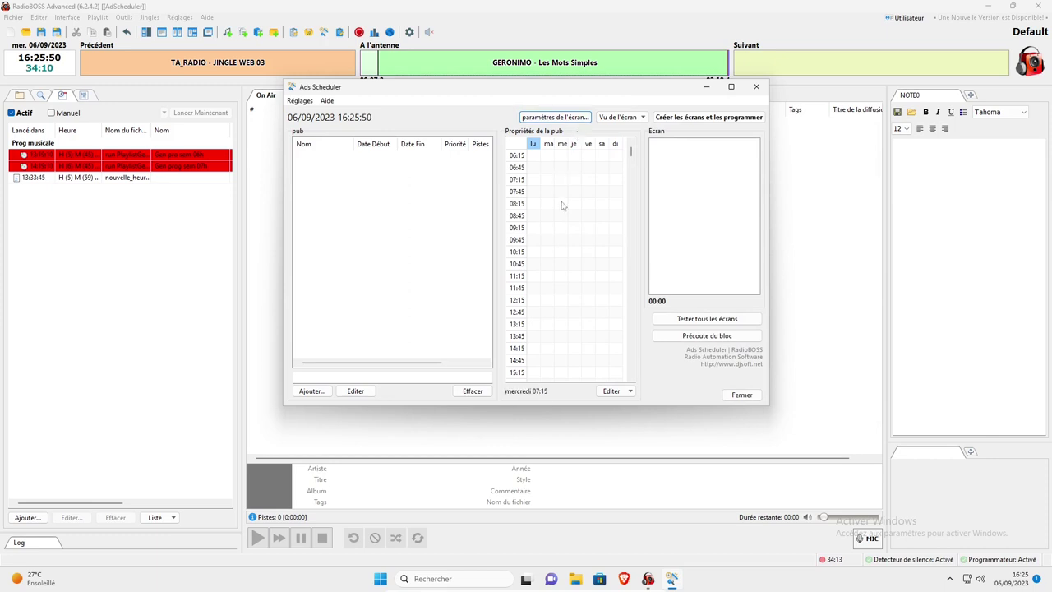
pyautogui.click(533, 264)
pyautogui.scroll(-20, 535, 282)
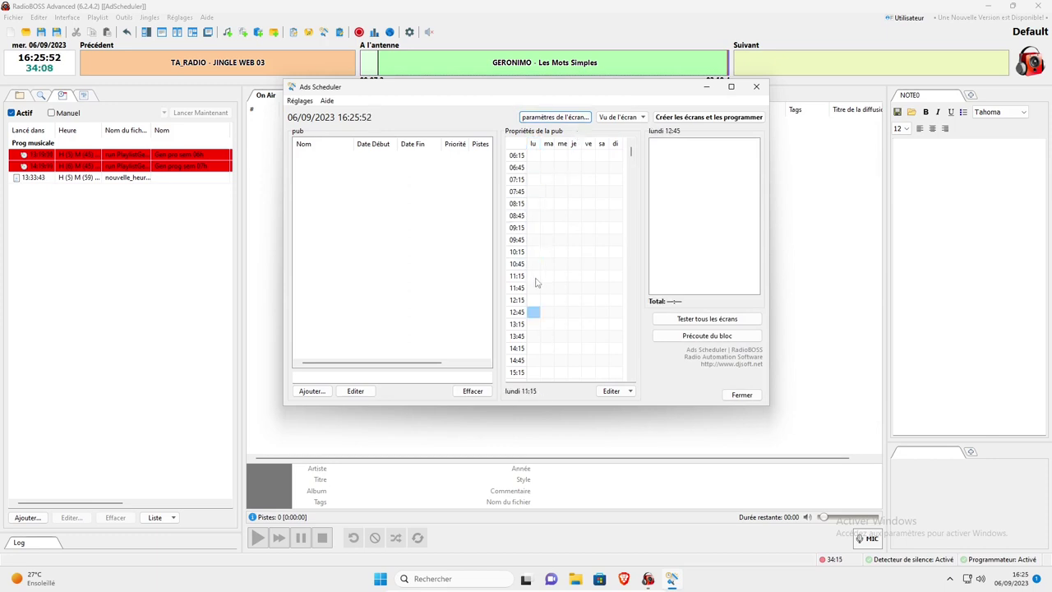
# - Enlarge the Ads Scheduler window without leaving it maximized, and look through the ad break time slots
pyautogui.click(731, 89)
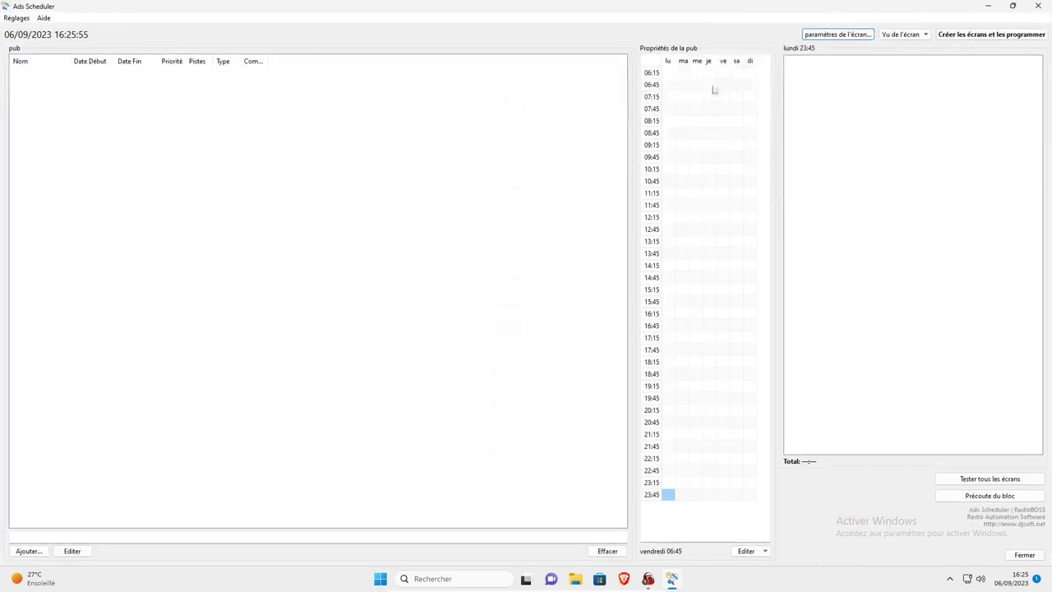
pyautogui.doubleClick(320, 6)
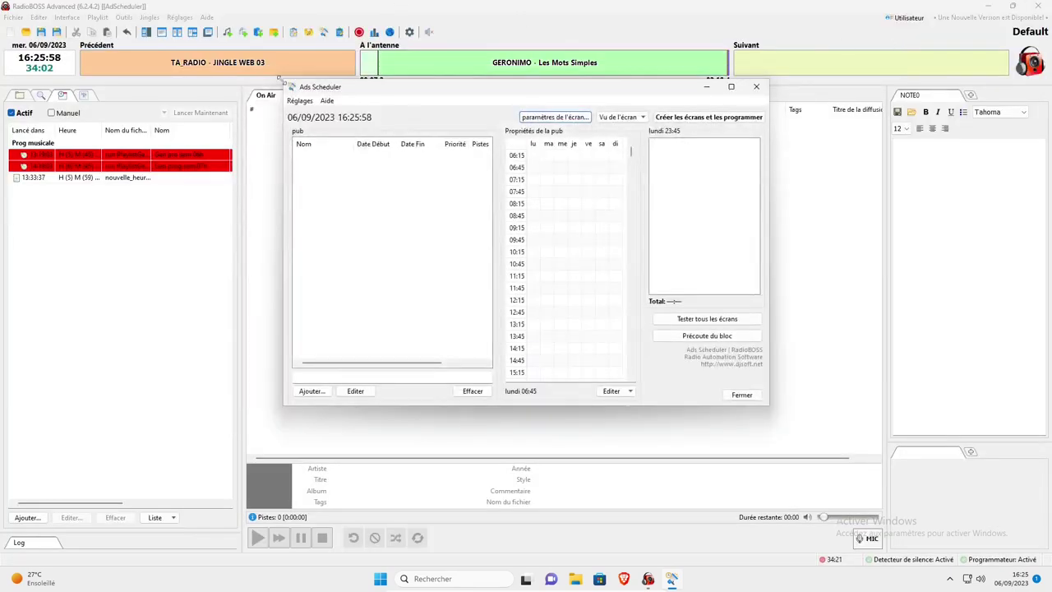
pyautogui.moveTo(282, 81); pyautogui.dragTo(88, 45)
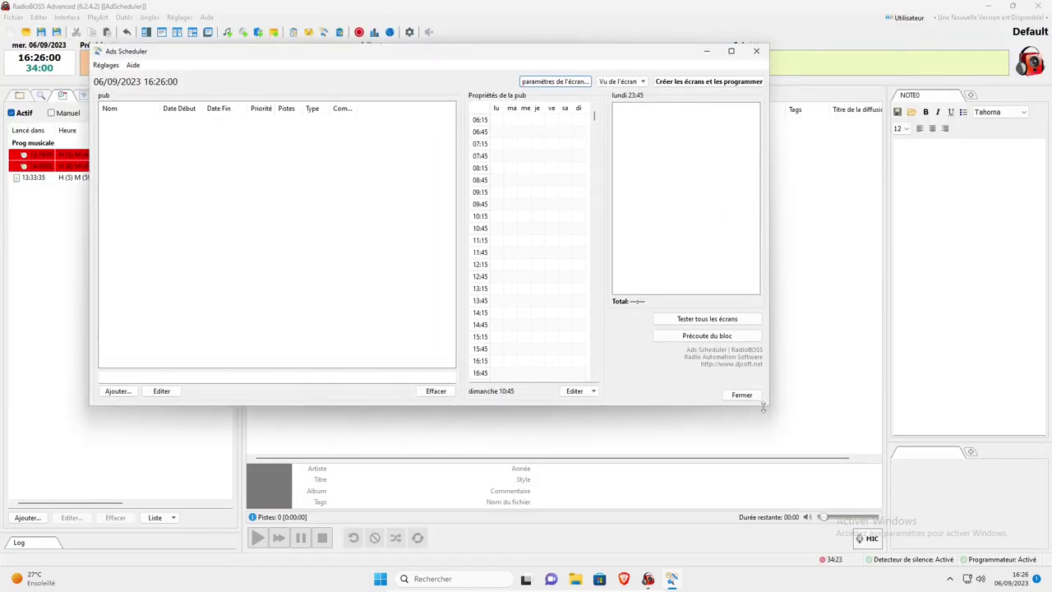
pyautogui.moveTo(769, 405); pyautogui.dragTo(934, 466)
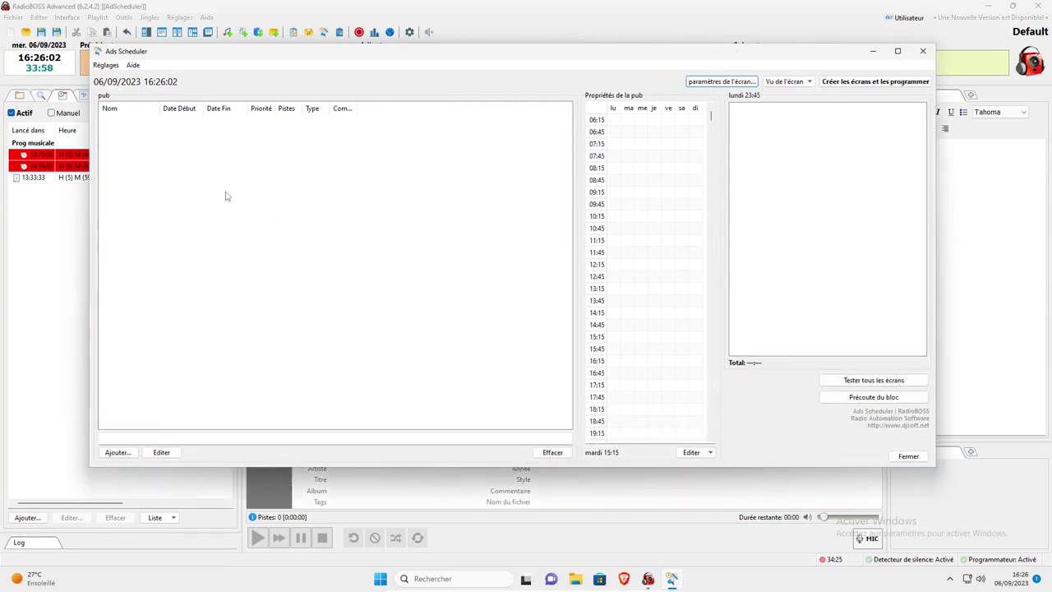
pyautogui.scroll(-5, 624, 134)
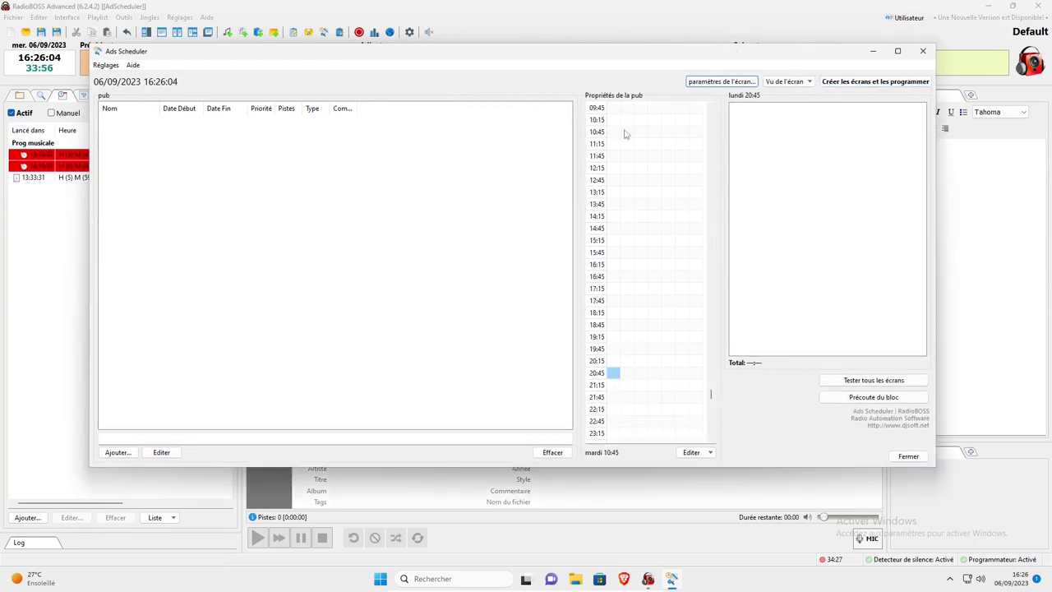
pyautogui.scroll(10, 624, 134)
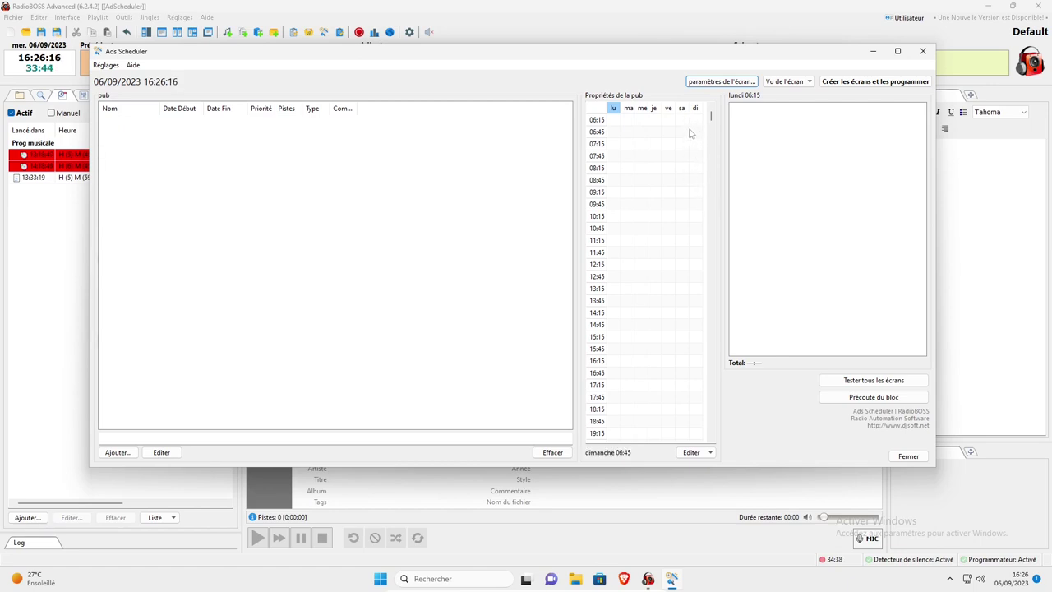
# - Review the selected hours and minutes in the ad break settings, and leave them without saving
pyautogui.click(721, 81)
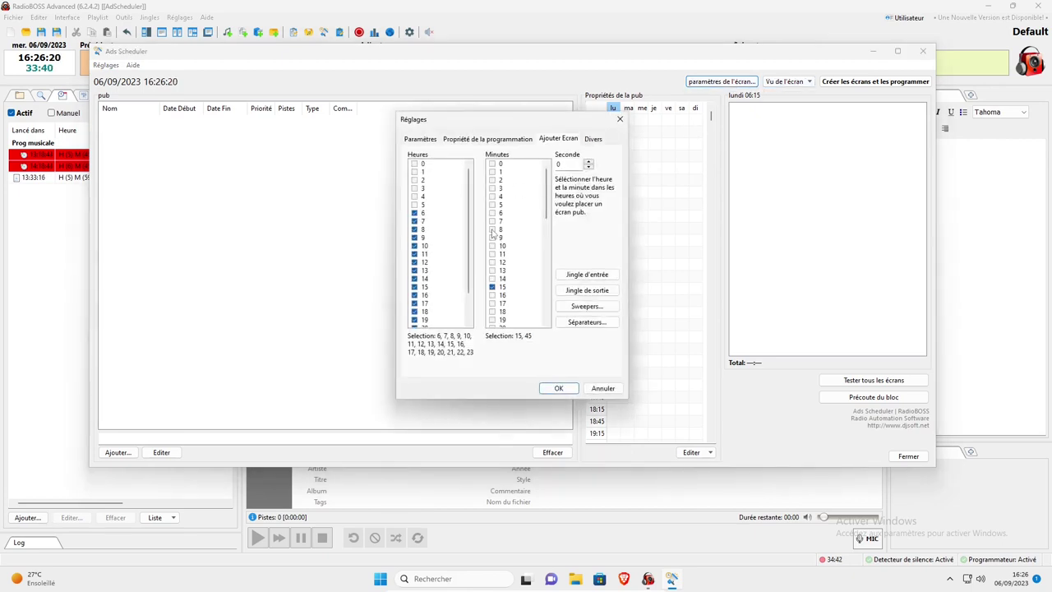
pyautogui.scroll(-3, 494, 310)
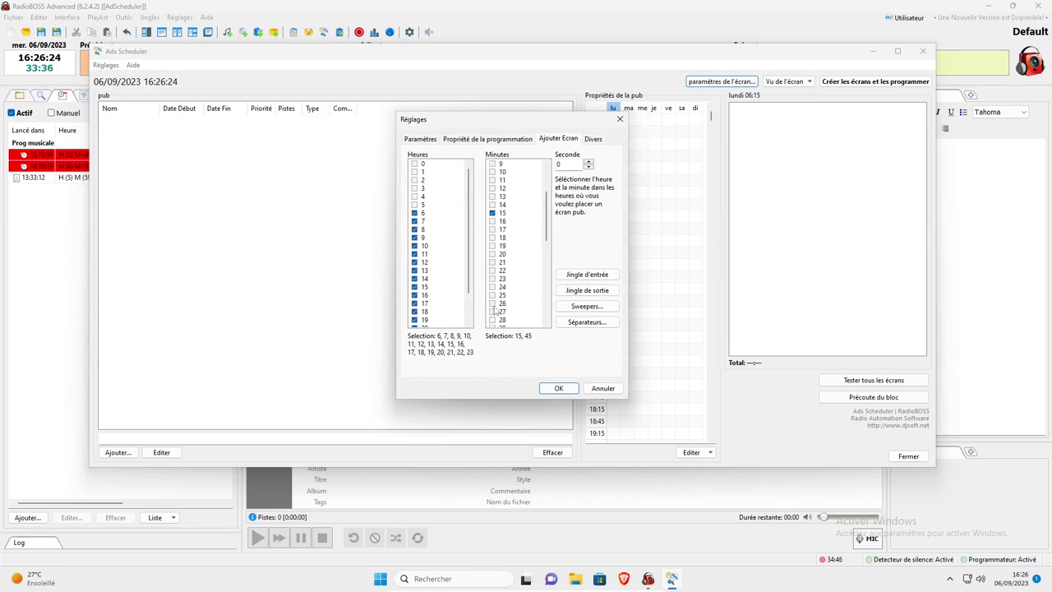
pyautogui.click(604, 389)
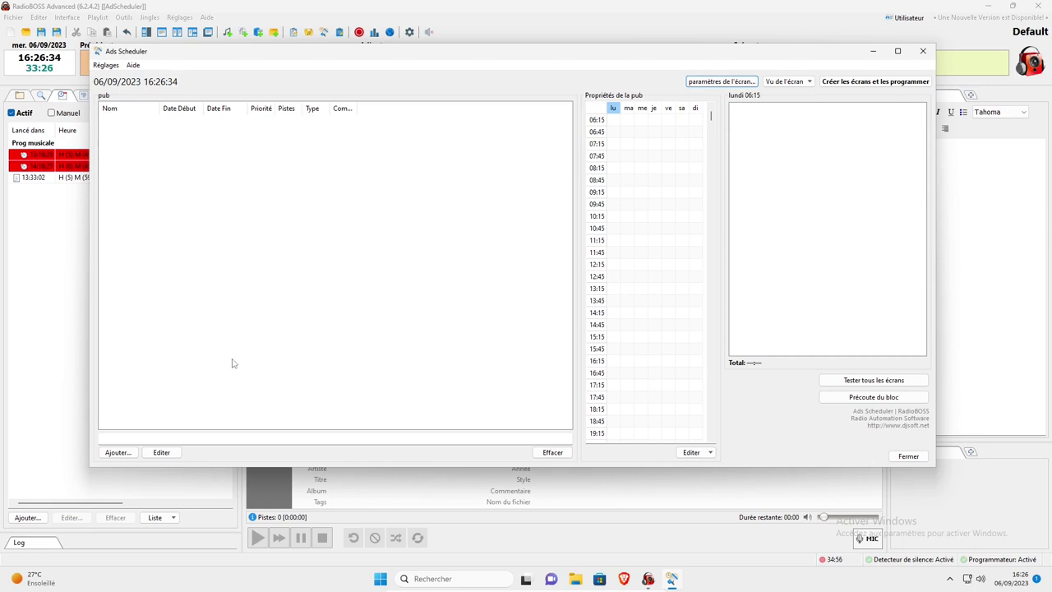
# - Start a new ad with a start date of 06/09/2023 at hour 0 and an end date of 10/09/2023
pyautogui.click(115, 455)
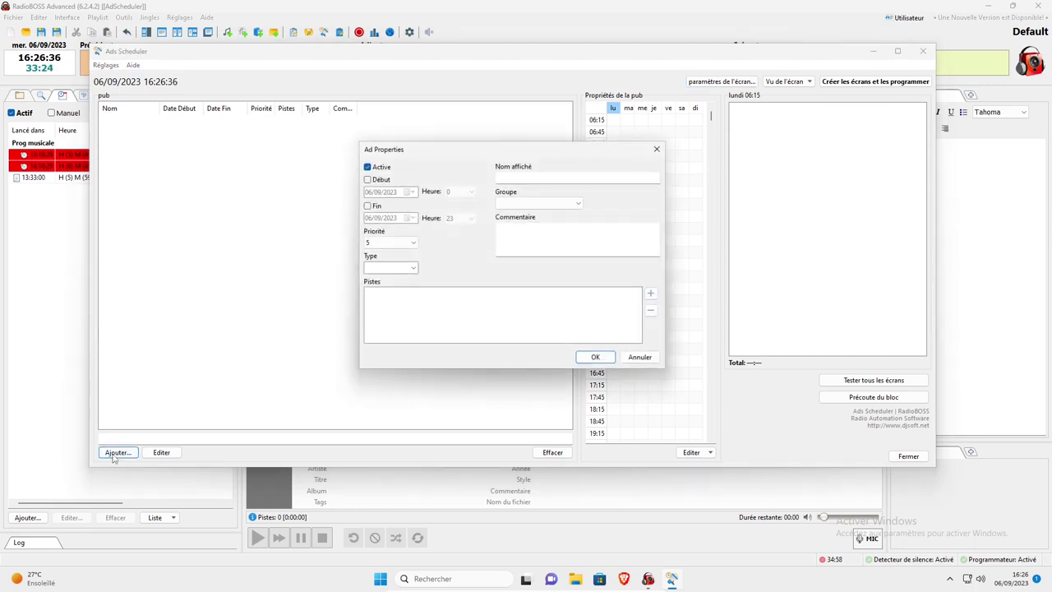
pyautogui.click(368, 180)
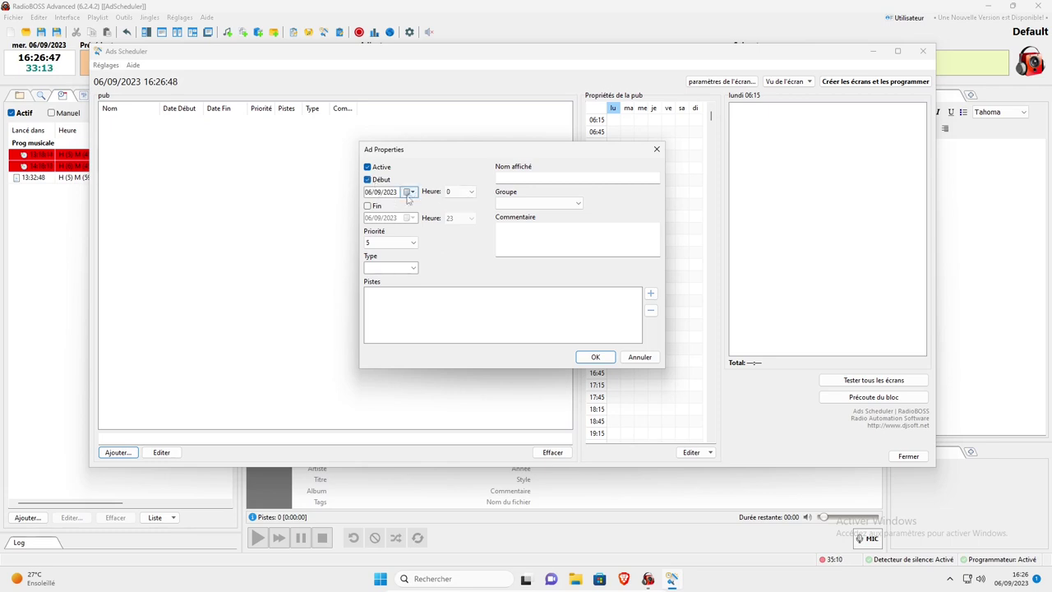
pyautogui.click(461, 196)
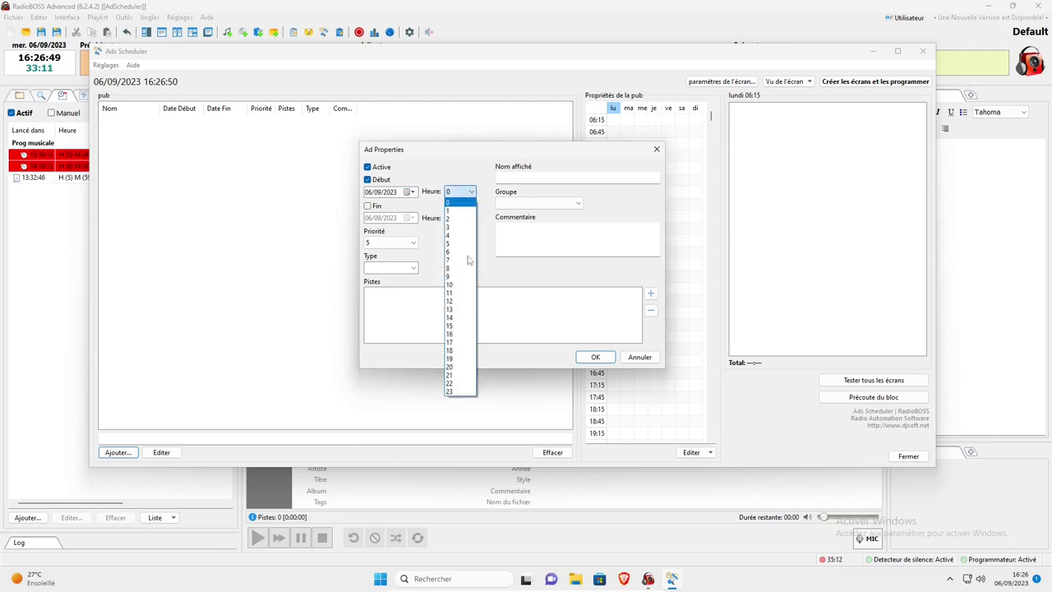
pyautogui.click(450, 203)
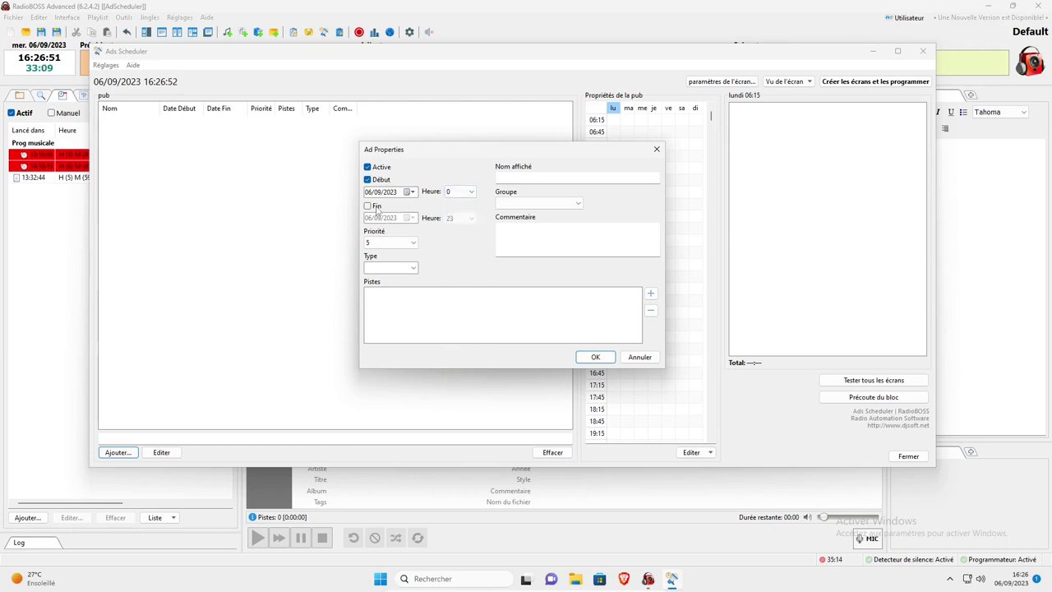
pyautogui.click(376, 206)
pyautogui.click(407, 218)
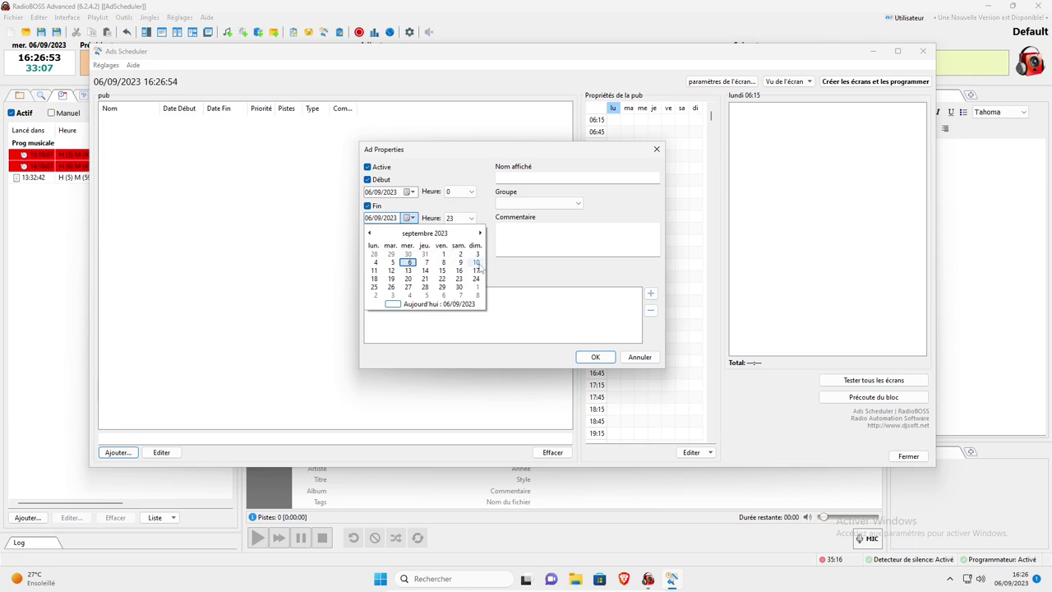
pyautogui.click(476, 263)
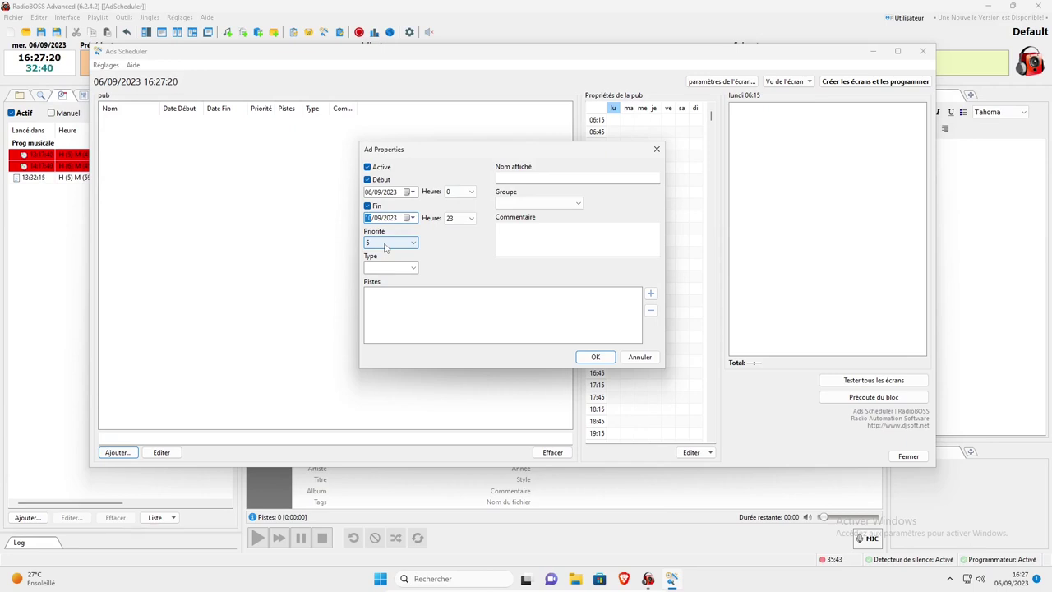
# - Examine the priority, type and group choices for the new ad without changing them
pyautogui.click(386, 243)
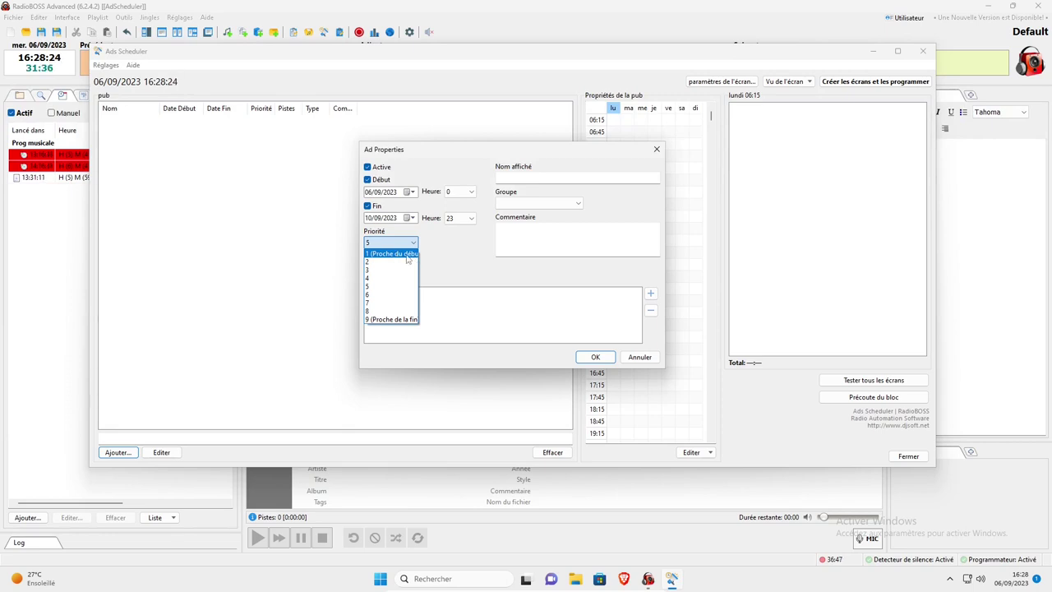
pyautogui.click(448, 253)
pyautogui.press('Tab')
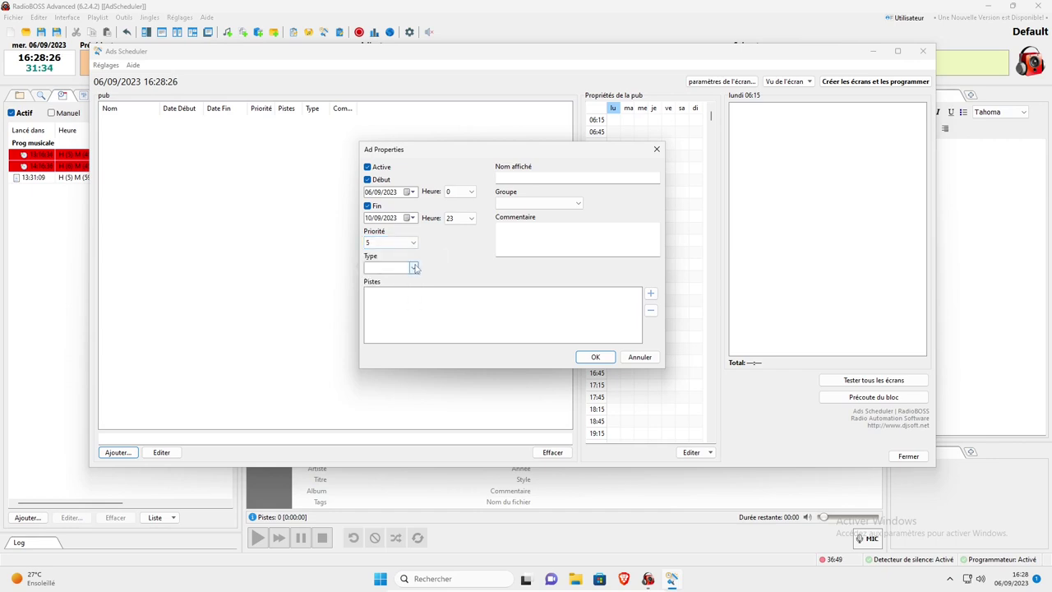
pyautogui.click(414, 268)
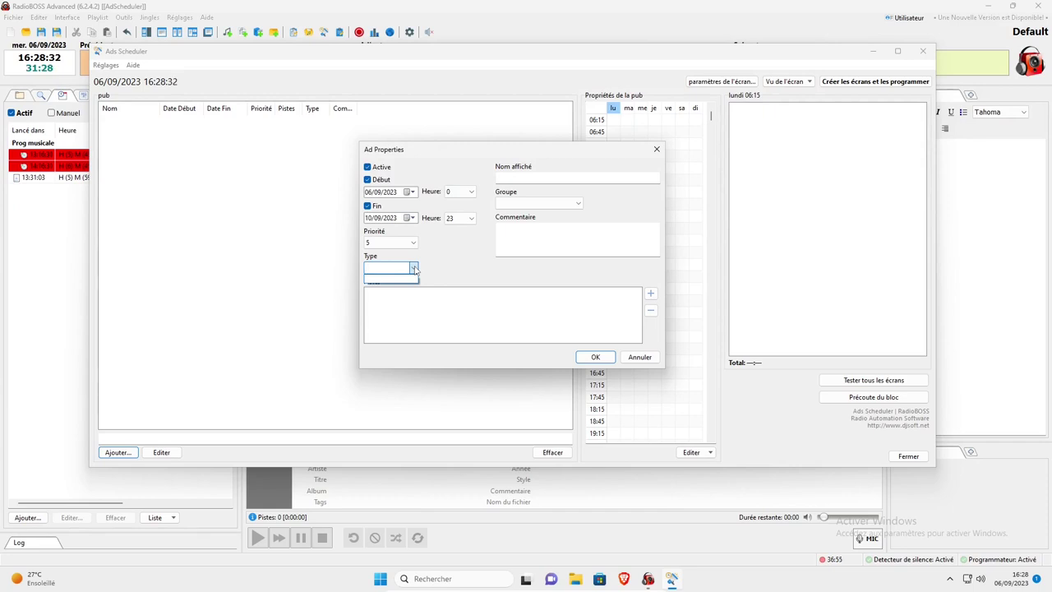
pyautogui.click(463, 262)
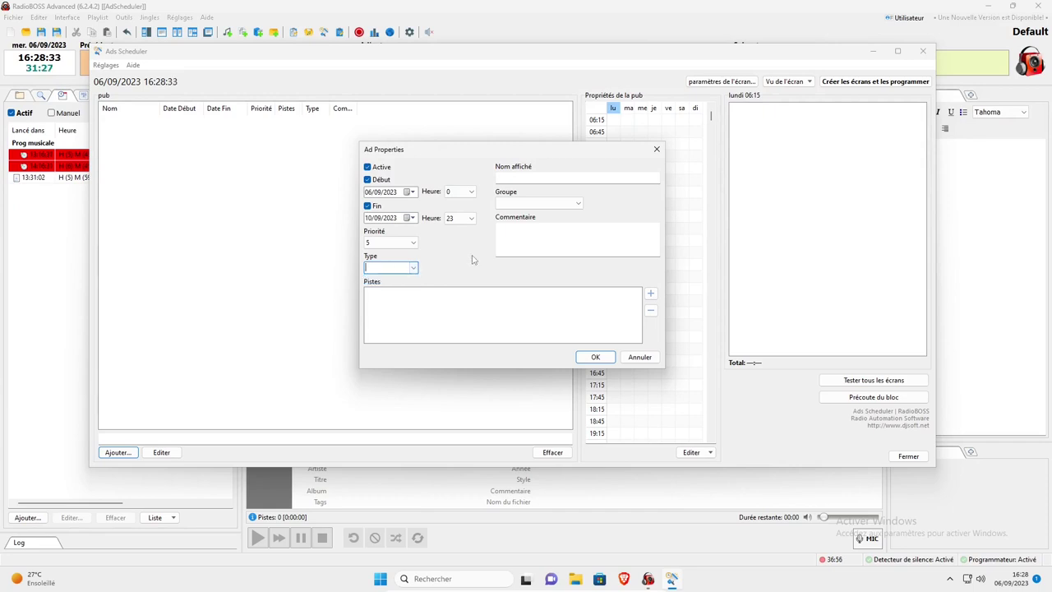
pyautogui.click(555, 204)
pyautogui.click(554, 204)
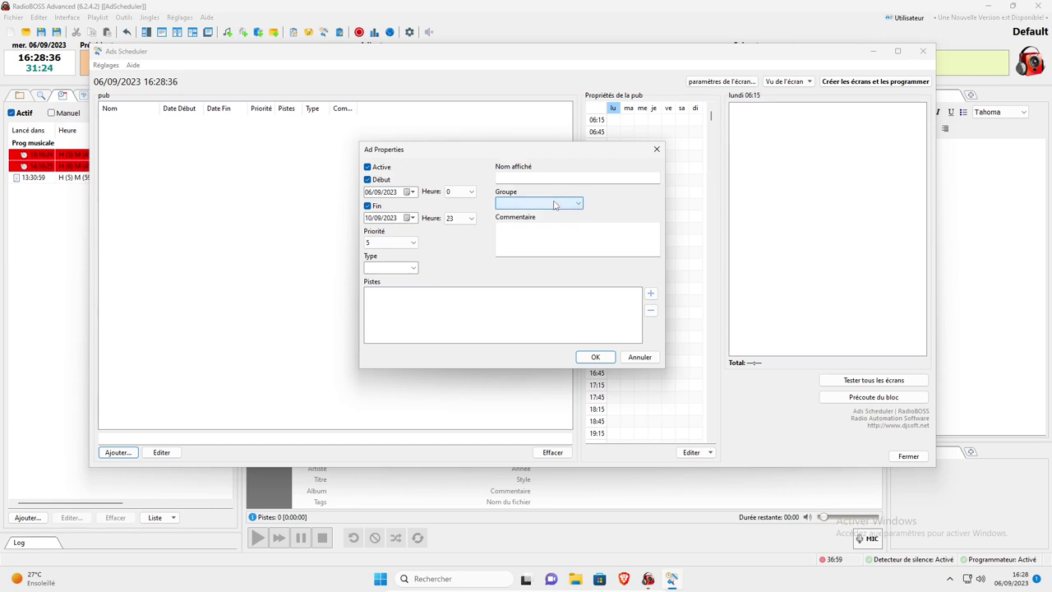
pyautogui.click(413, 267)
pyautogui.click(413, 267)
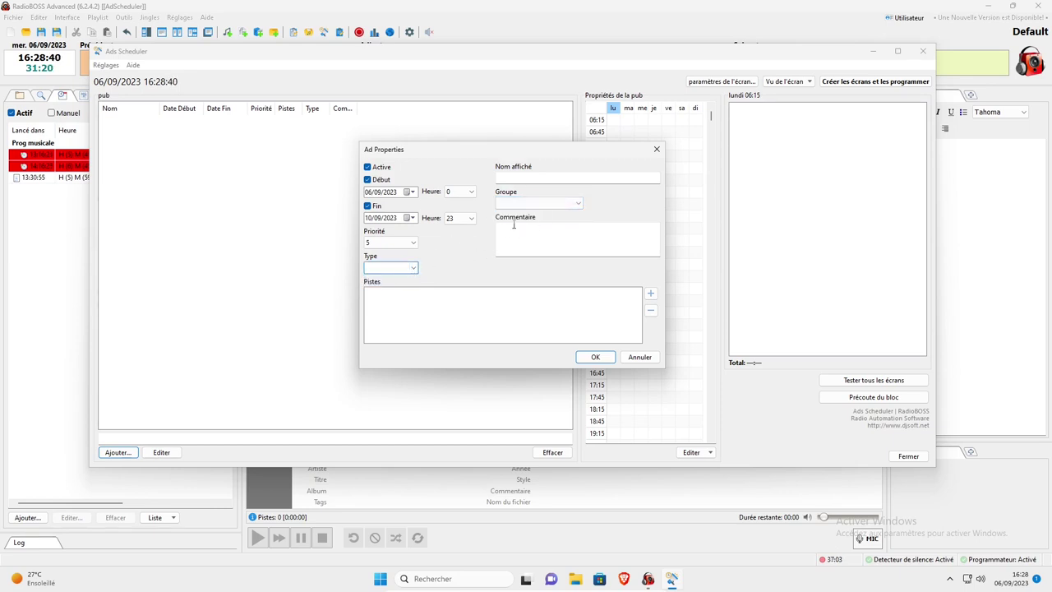
pyautogui.click(571, 208)
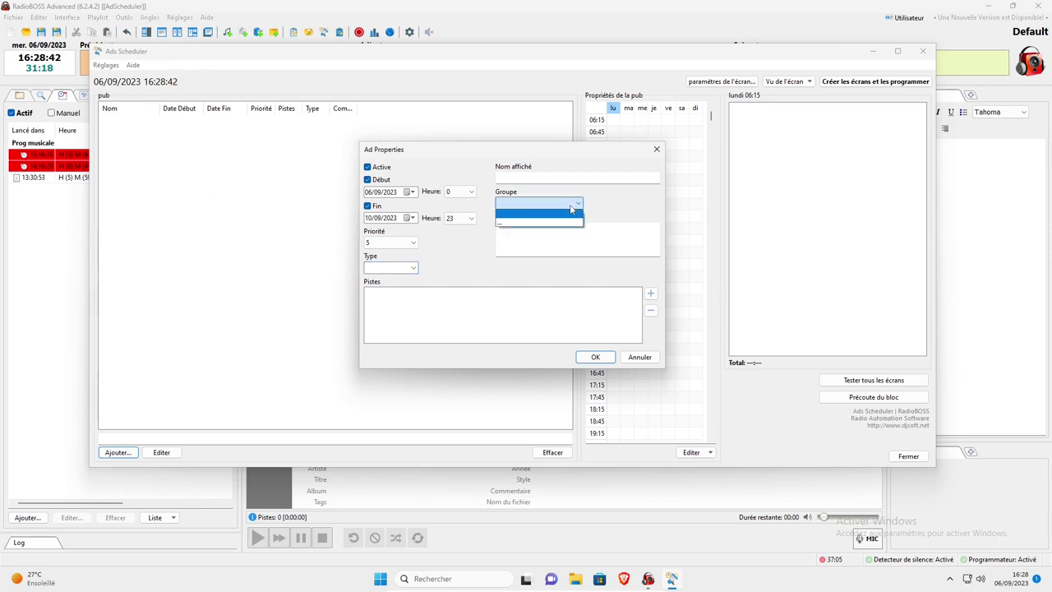
pyautogui.click(571, 209)
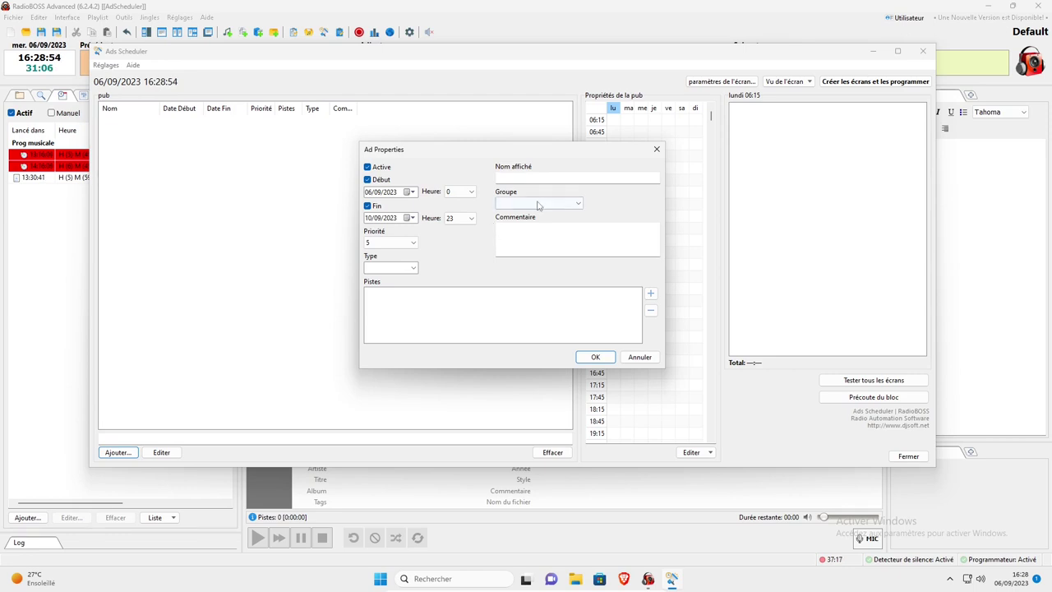
# - Add the track CHAMP LIBRE PROMO GENERIQUE.mp3 from the PROMOS folder to the new ad
pyautogui.click(651, 293)
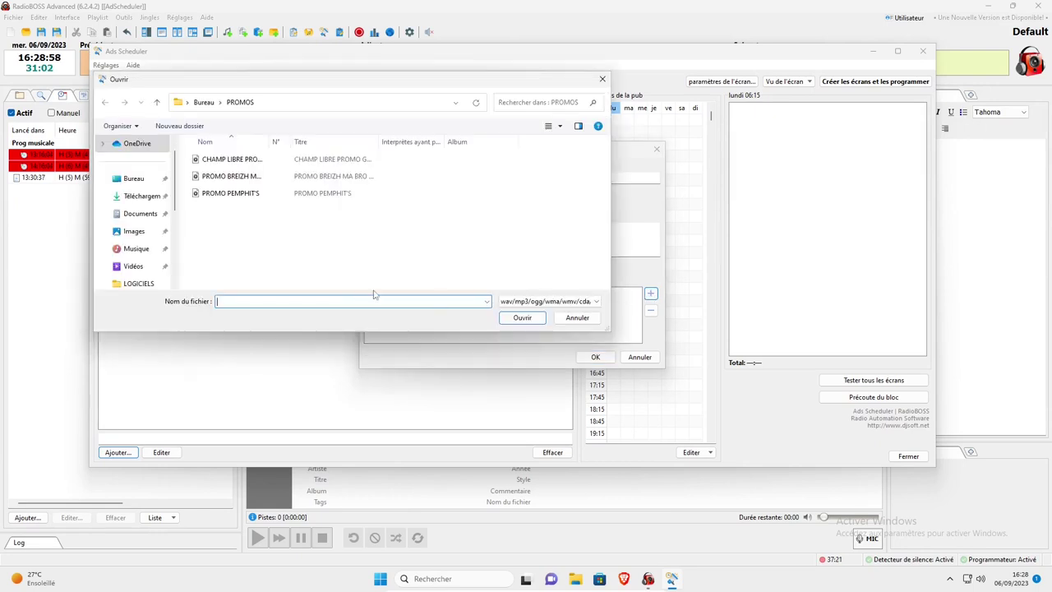
pyautogui.click(229, 160)
pyautogui.doubleClick(229, 161)
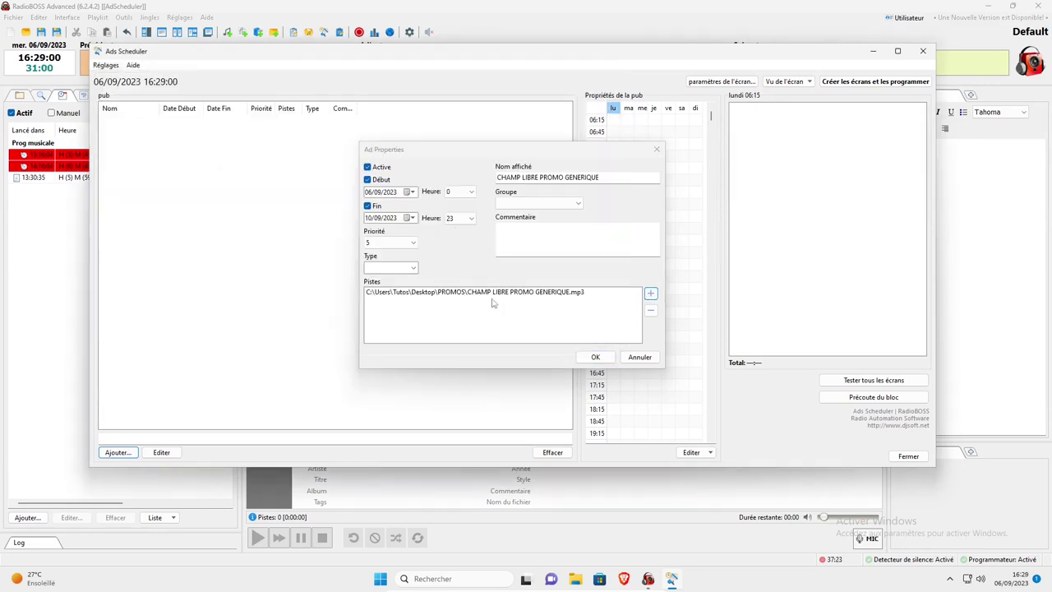
pyautogui.click(498, 176)
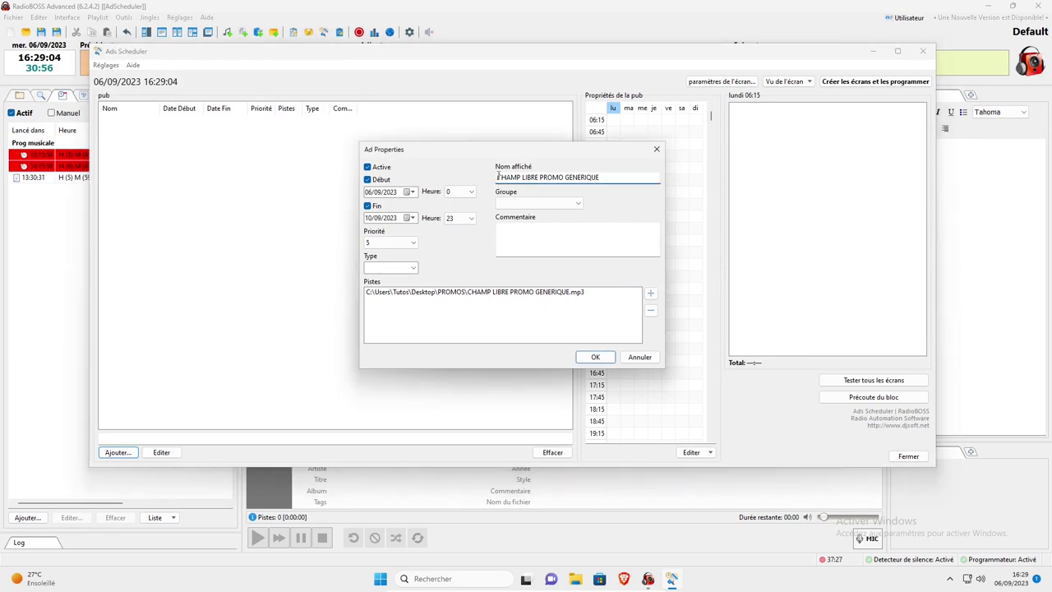
pyautogui.write('ax')
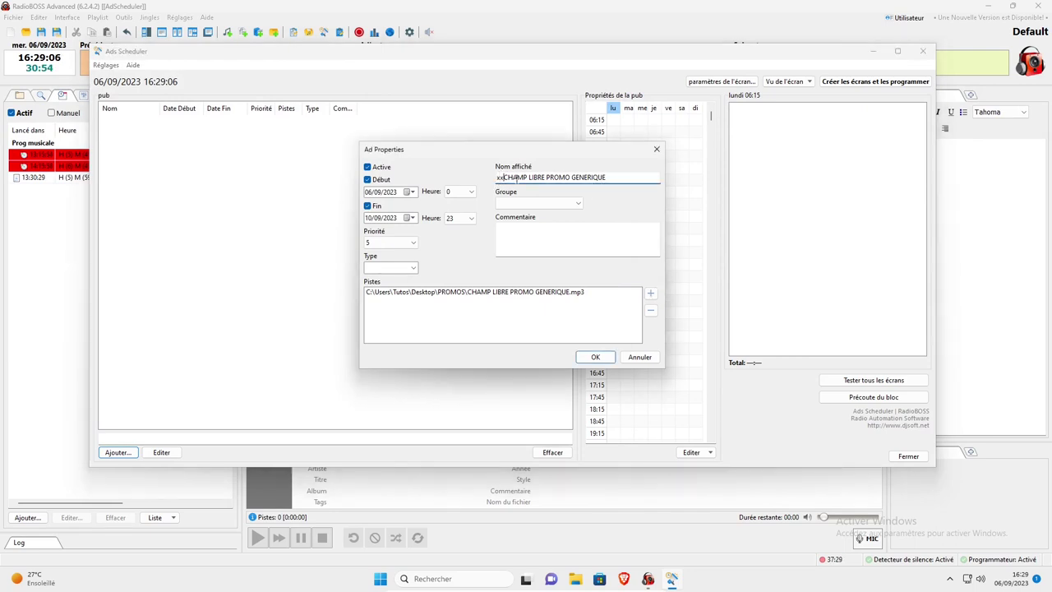
pyautogui.press('BackSpace')
pyautogui.press('BackSpace')
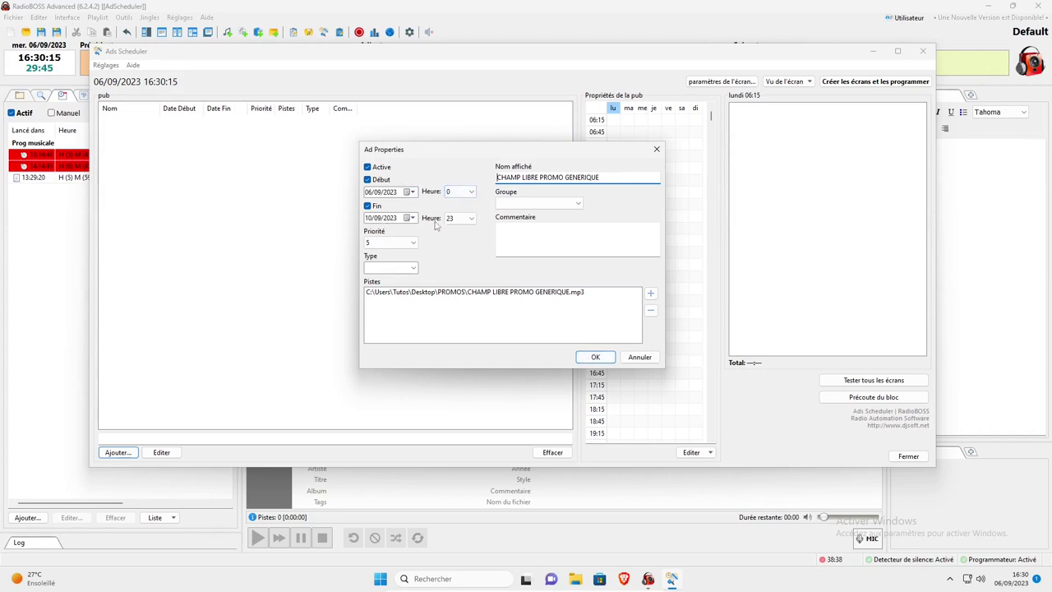
# - Save the new ad and reduce the size of the Ads Scheduler window
pyautogui.click(597, 359)
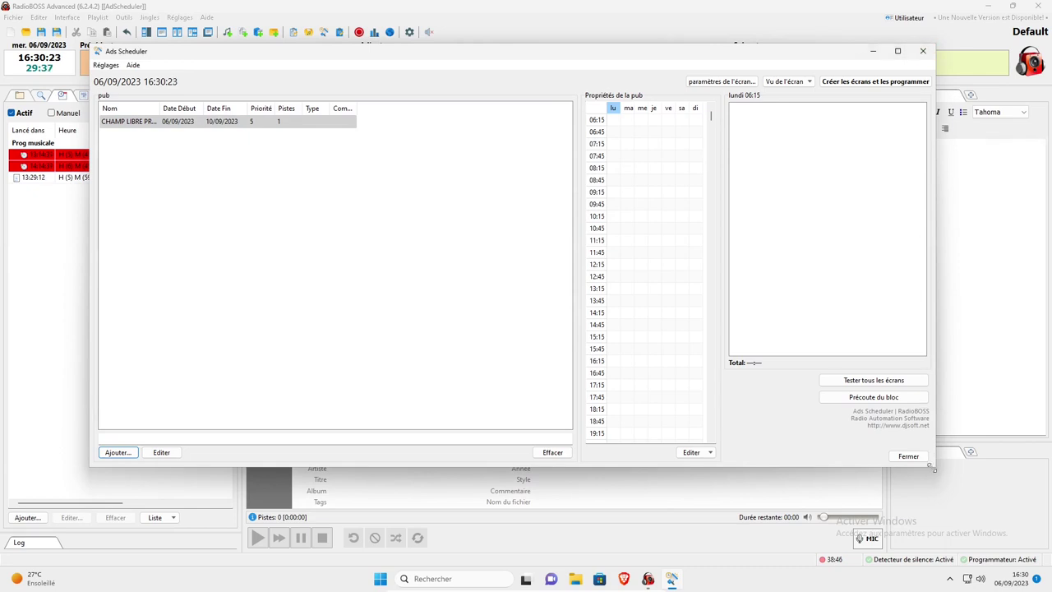
pyautogui.moveTo(935, 466); pyautogui.dragTo(615, 433)
# - Review the properties of the CHAMP LIBRE promo ad without changing them, and keep the ad selected
pyautogui.click(166, 129)
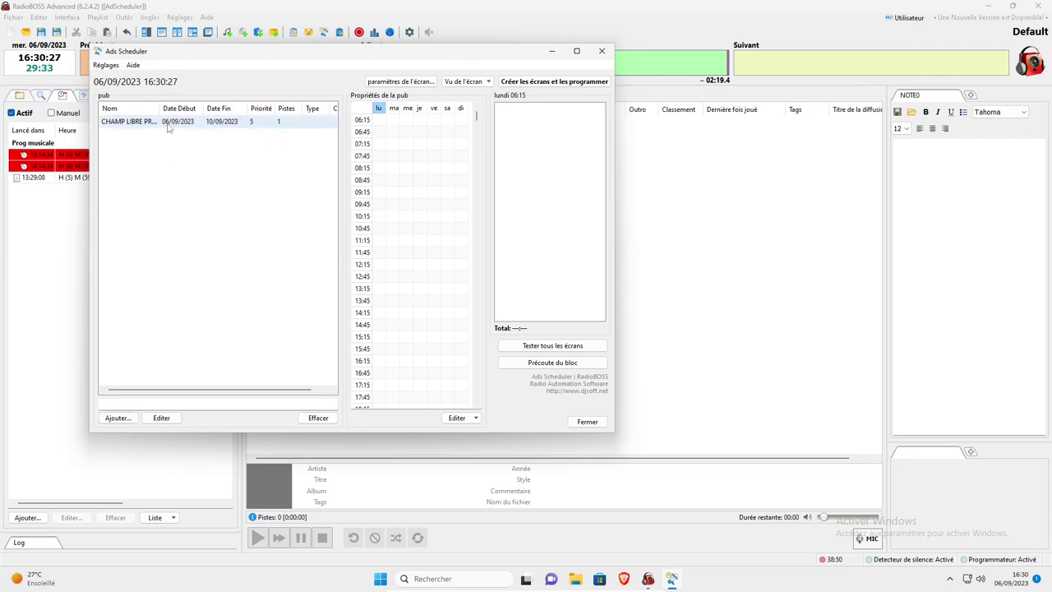
pyautogui.doubleClick(167, 129)
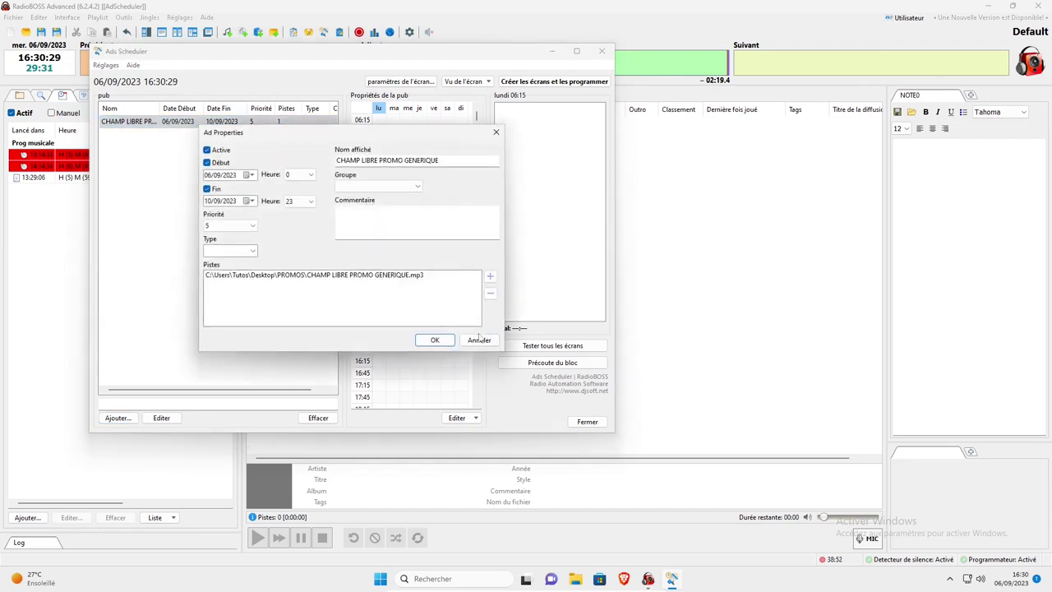
pyautogui.click(479, 339)
pyautogui.click(161, 419)
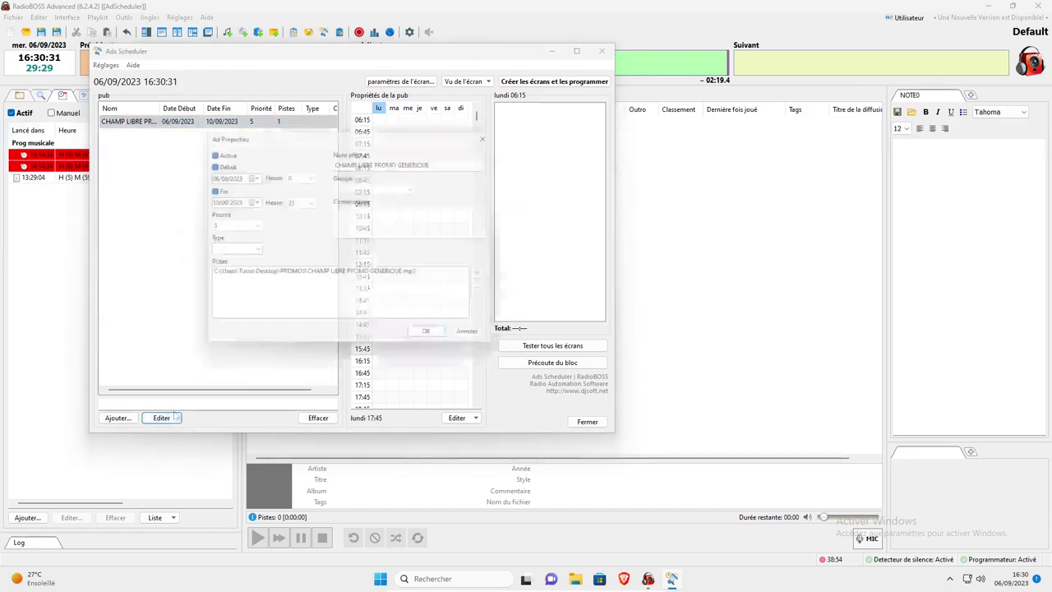
pyautogui.click(479, 341)
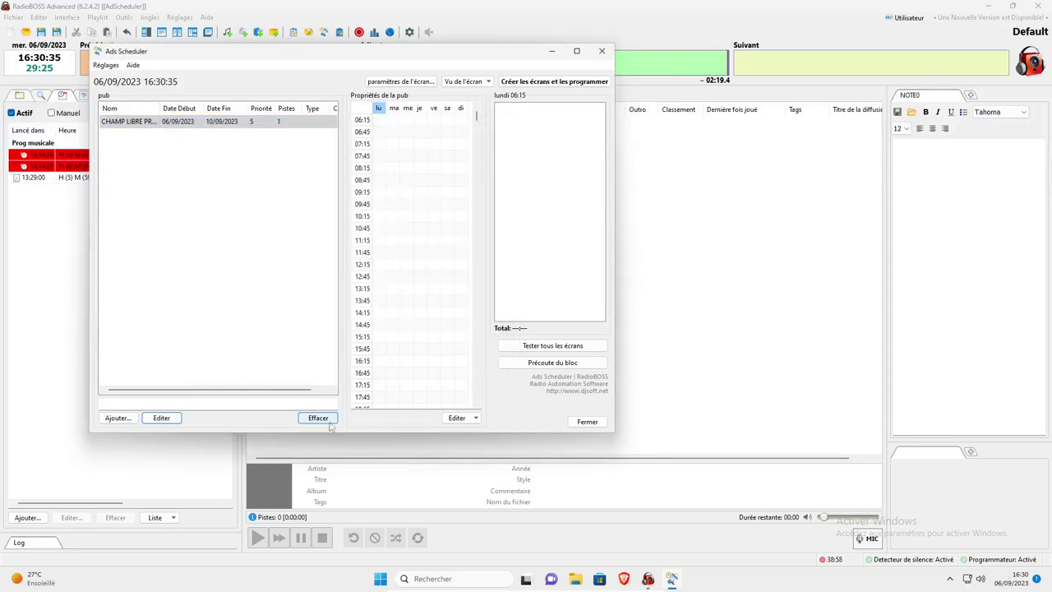
pyautogui.click(211, 123)
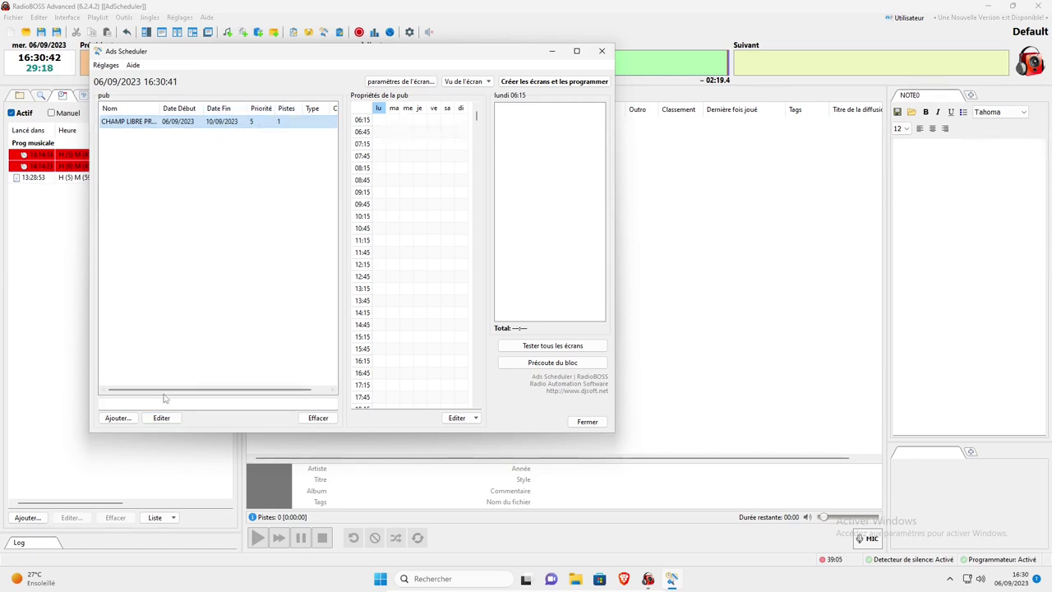
pyautogui.moveTo(169, 391); pyautogui.dragTo(124, 394)
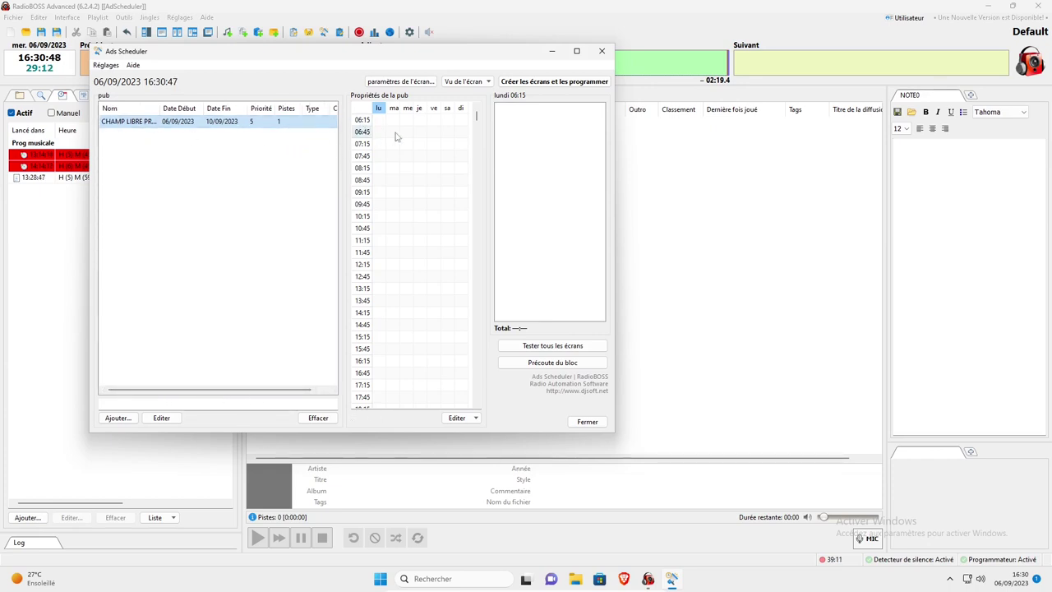
# - Schedule the CHAMP LIBRE promo on Wednesday in the 16:45, 17:15, 17:45, 20:15, 20:45 and 21:15 ad breaks
pyautogui.scroll(-8, 380, 357)
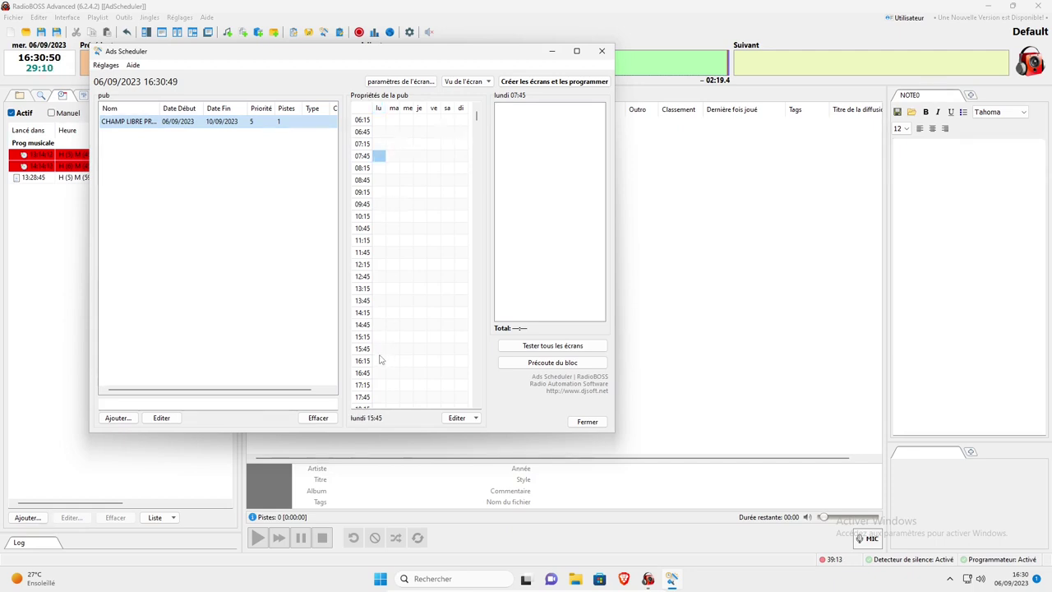
pyautogui.scroll(-13, 386, 330)
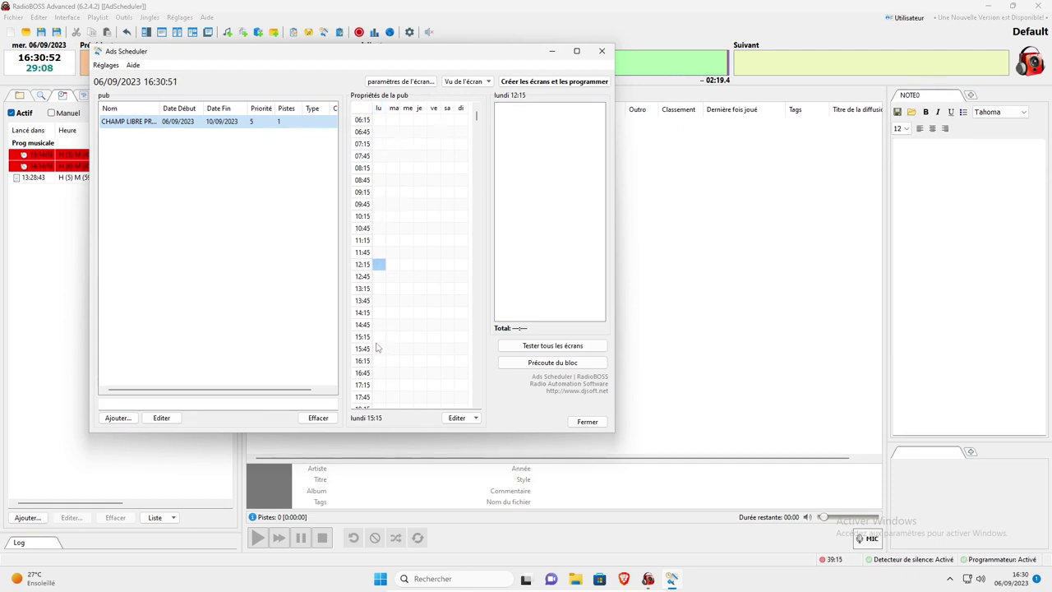
pyautogui.scroll(-3, 404, 402)
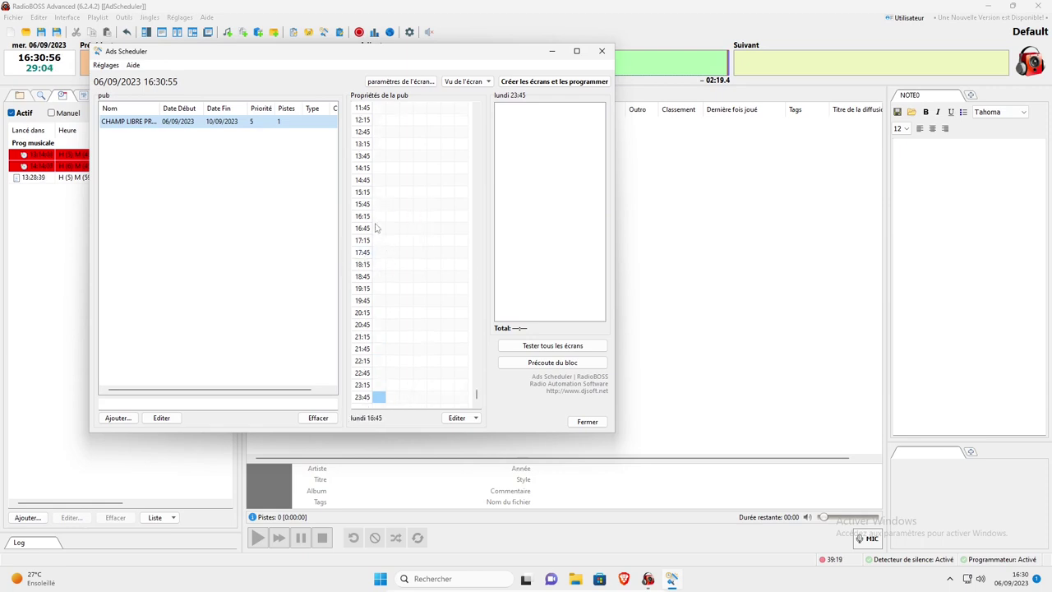
pyautogui.click(378, 230)
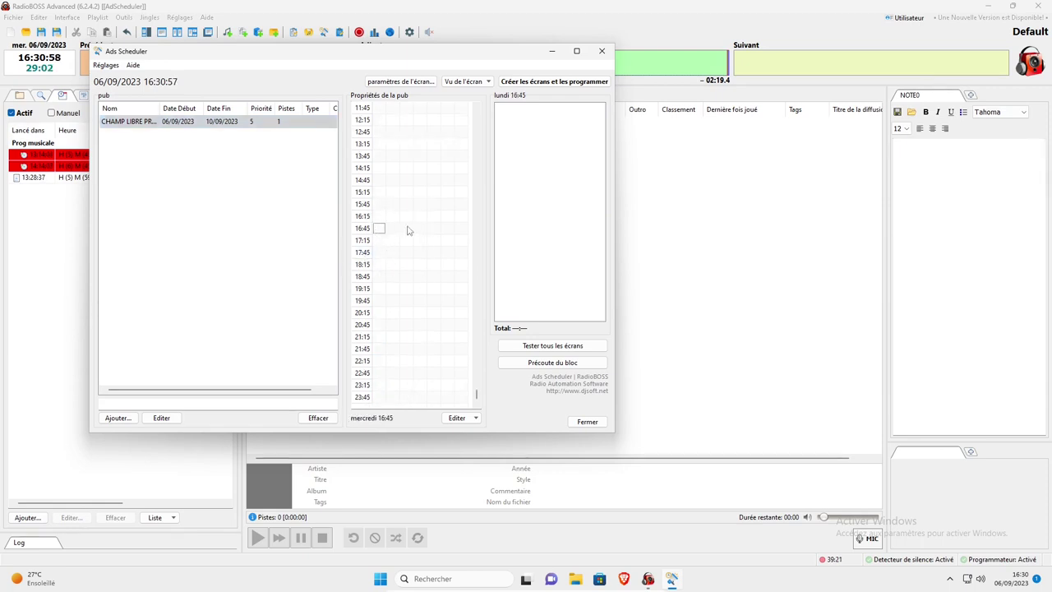
pyautogui.click(406, 229)
pyautogui.click(167, 122)
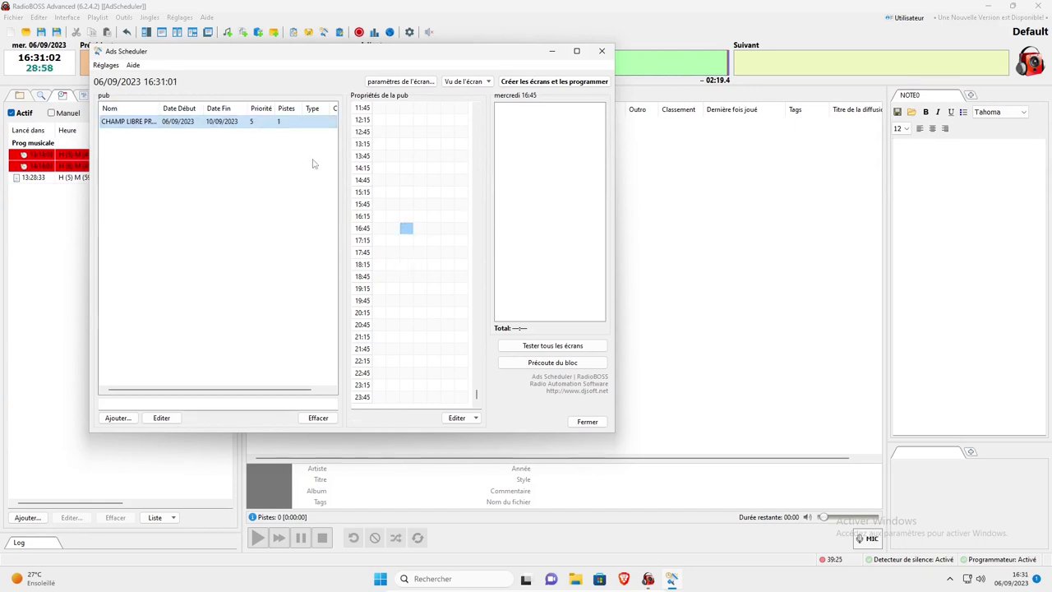
pyautogui.click(406, 230)
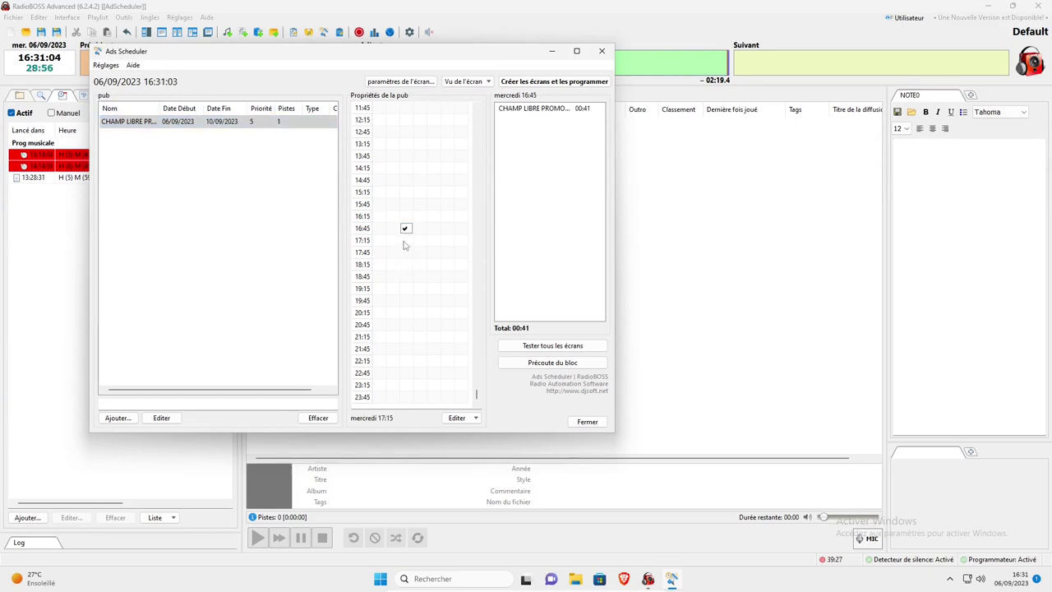
pyautogui.click(405, 240)
pyautogui.click(405, 252)
pyautogui.click(404, 314)
pyautogui.click(404, 325)
pyautogui.click(405, 337)
# - Schedule the CHAMP LIBRE promo at 17:15 on Thursday and Friday, and at 16:45, 17:15 and 17:45 on Saturday
pyautogui.click(431, 240)
pyautogui.click(420, 240)
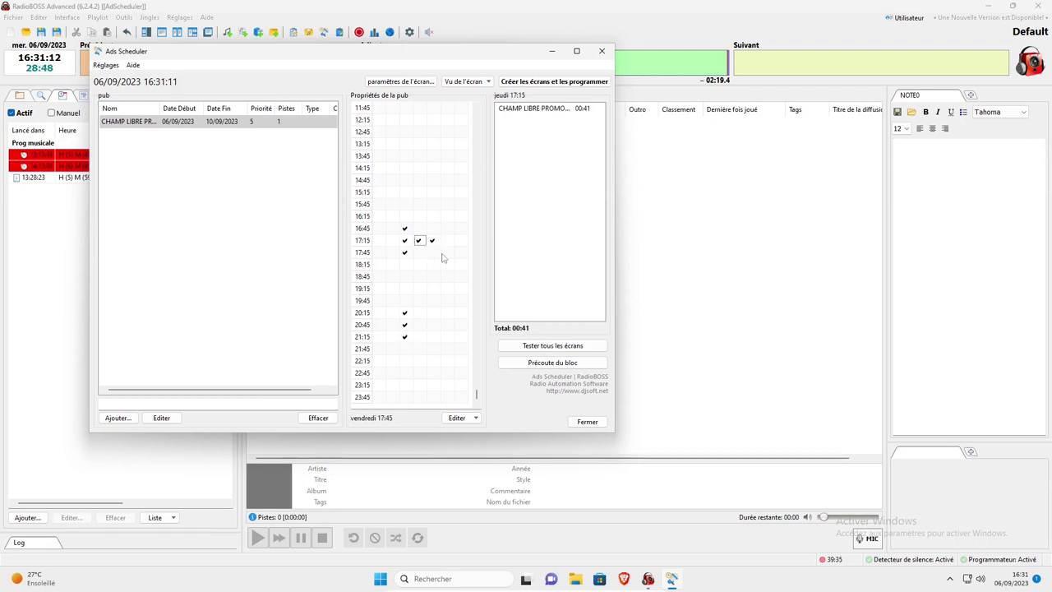
pyautogui.click(446, 228)
pyautogui.click(446, 240)
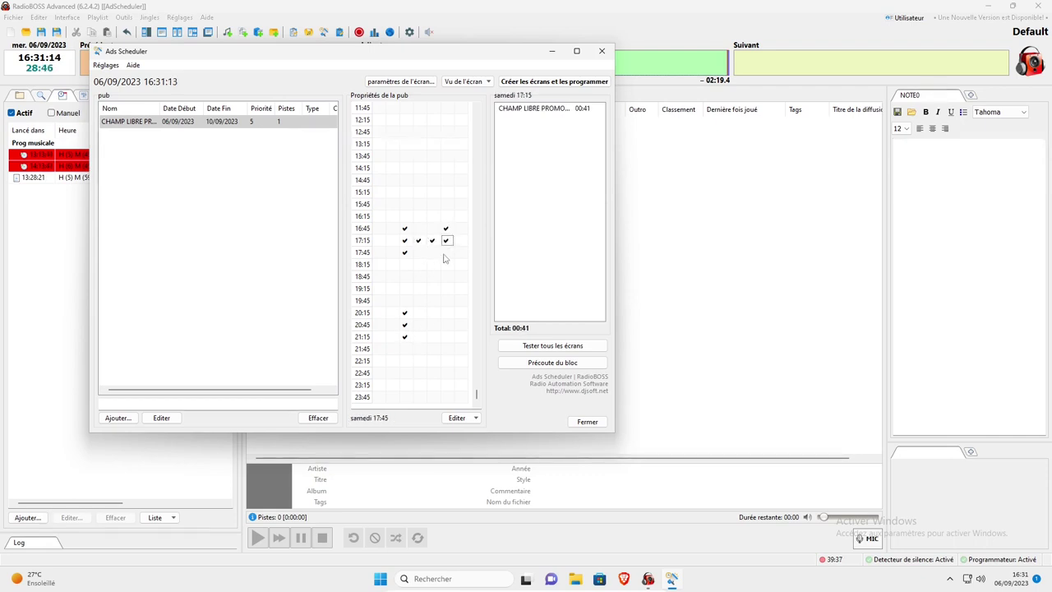
pyautogui.click(446, 253)
# - Schedule the CHAMP LIBRE promo at 20:15 and 20:45 from Thursday to Saturday, plus 21:15 on Saturday
pyautogui.click(419, 312)
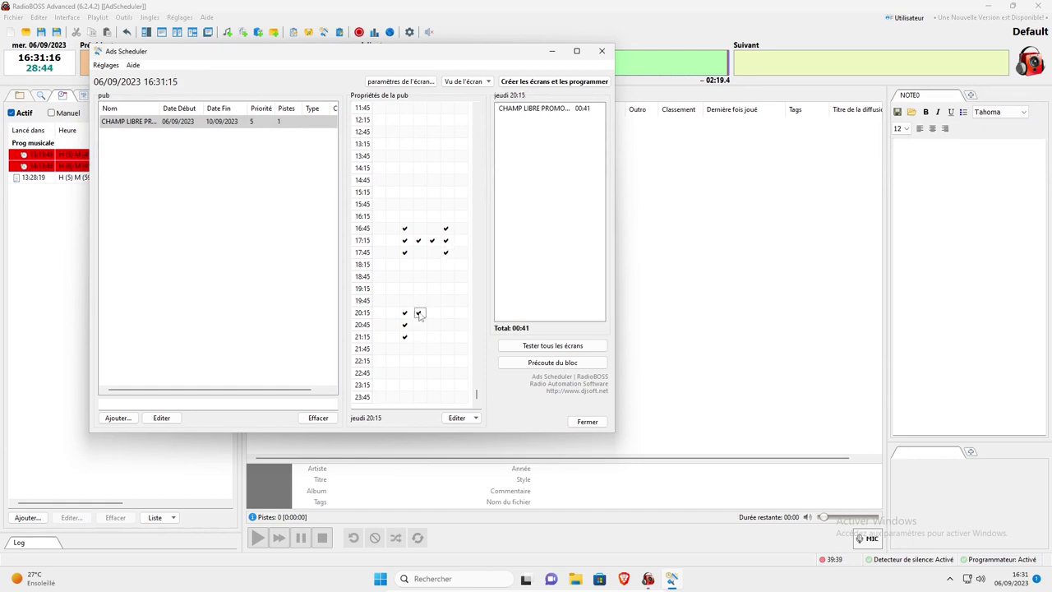
pyautogui.click(433, 312)
pyautogui.click(448, 313)
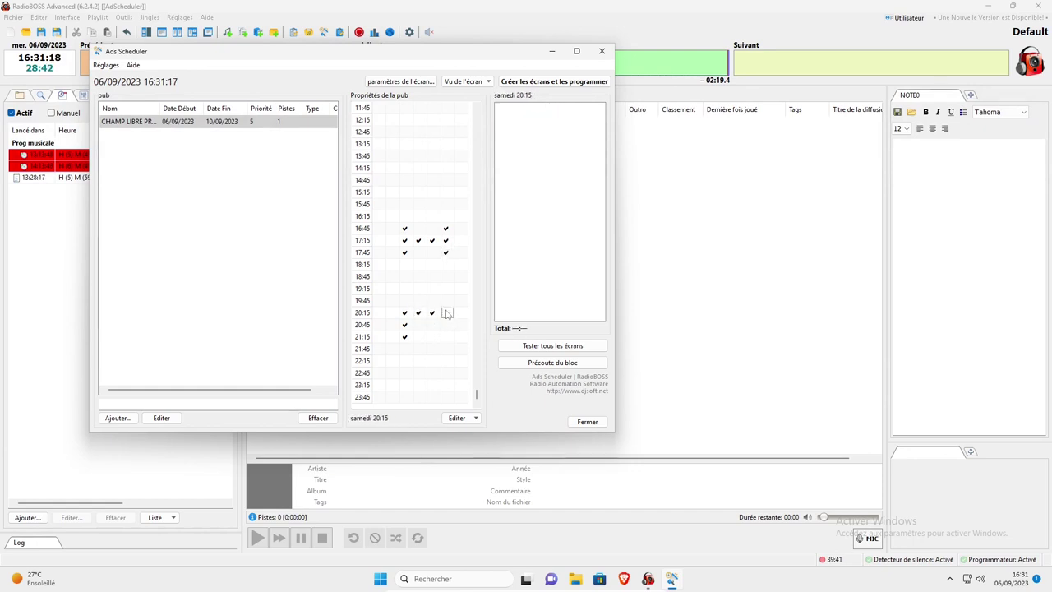
pyautogui.click(447, 313)
pyautogui.click(447, 325)
pyautogui.click(447, 325)
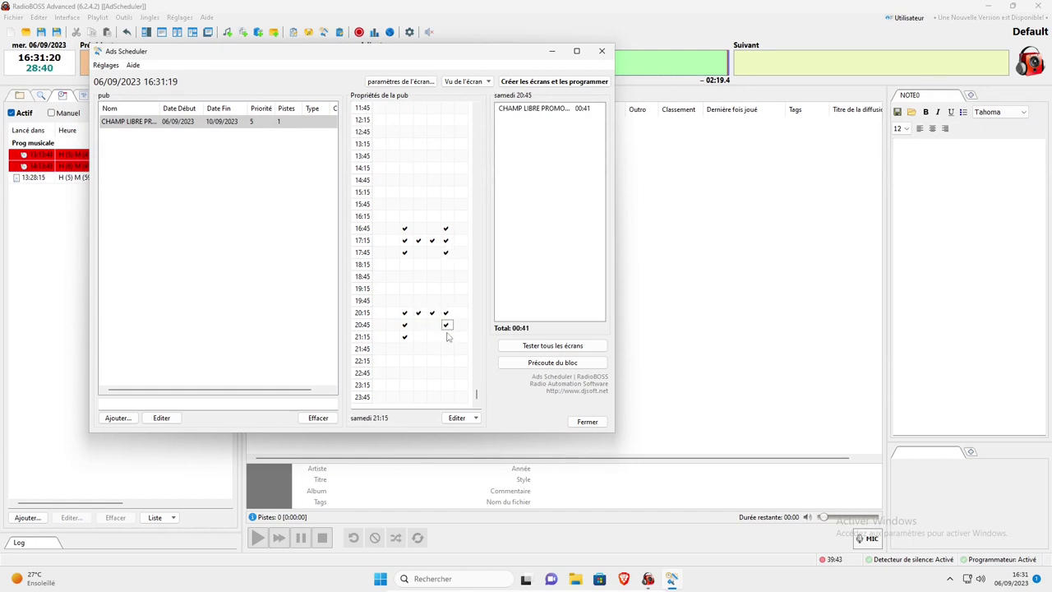
pyautogui.click(447, 337)
pyautogui.click(447, 337)
pyautogui.click(432, 337)
pyautogui.click(418, 325)
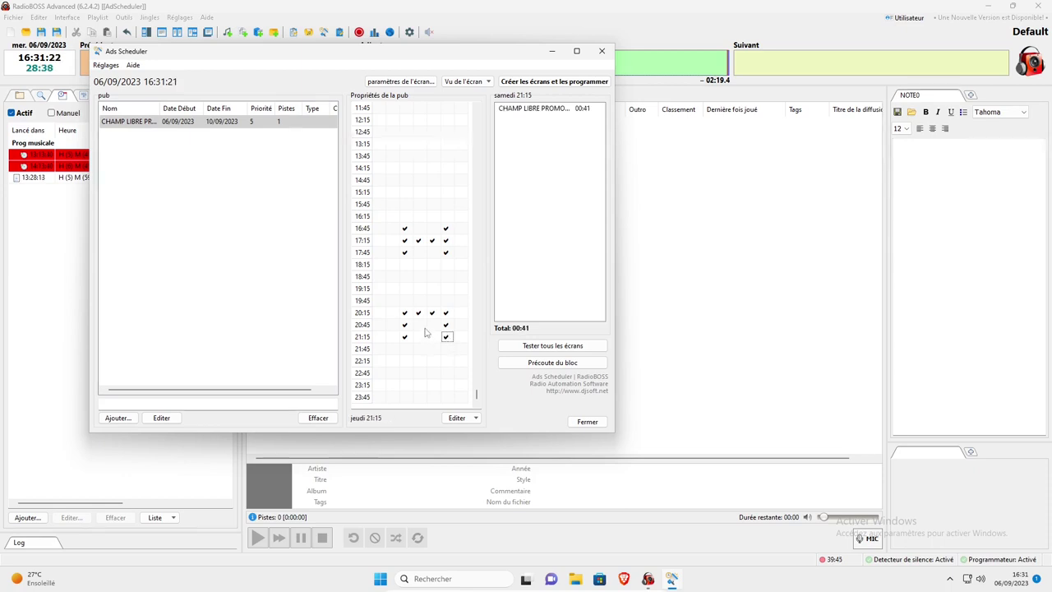
pyautogui.click(419, 325)
pyautogui.click(433, 326)
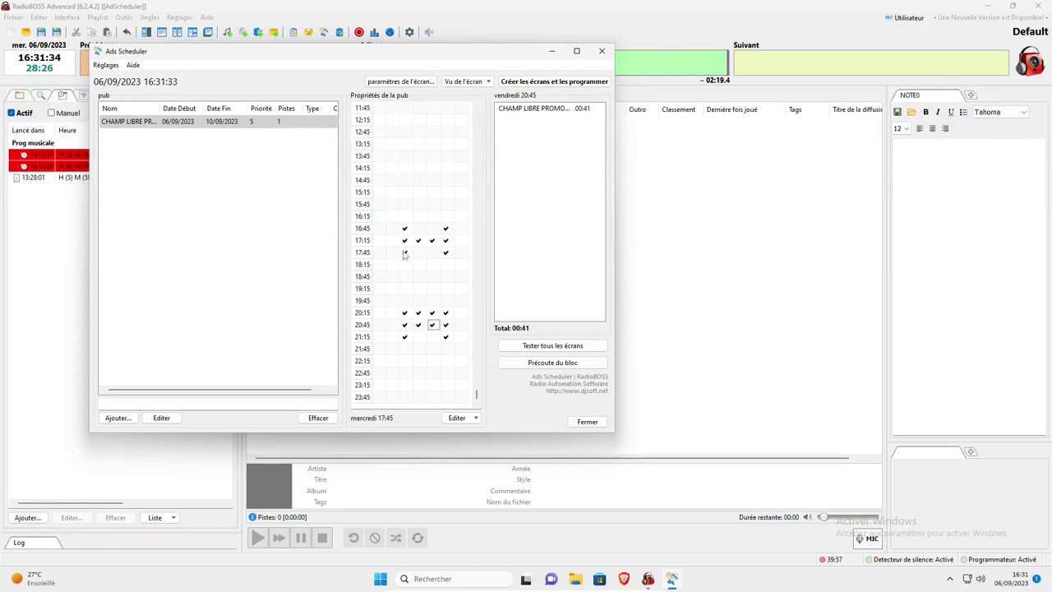
# - Start another new ad with a start date of 06/09/2023 and an end date of 10/09/2023
pyautogui.click(180, 204)
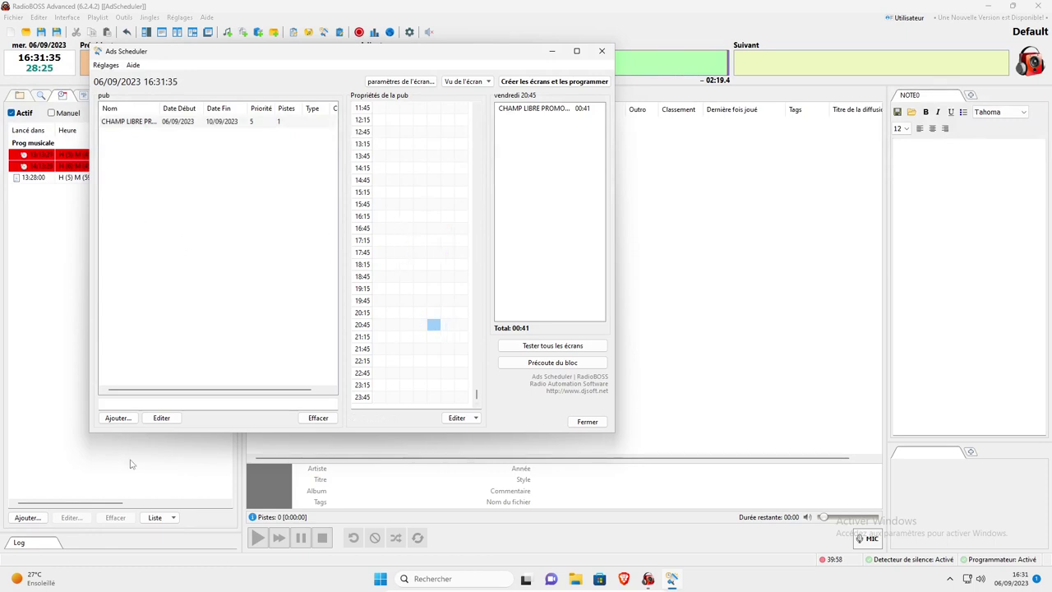
pyautogui.click(118, 418)
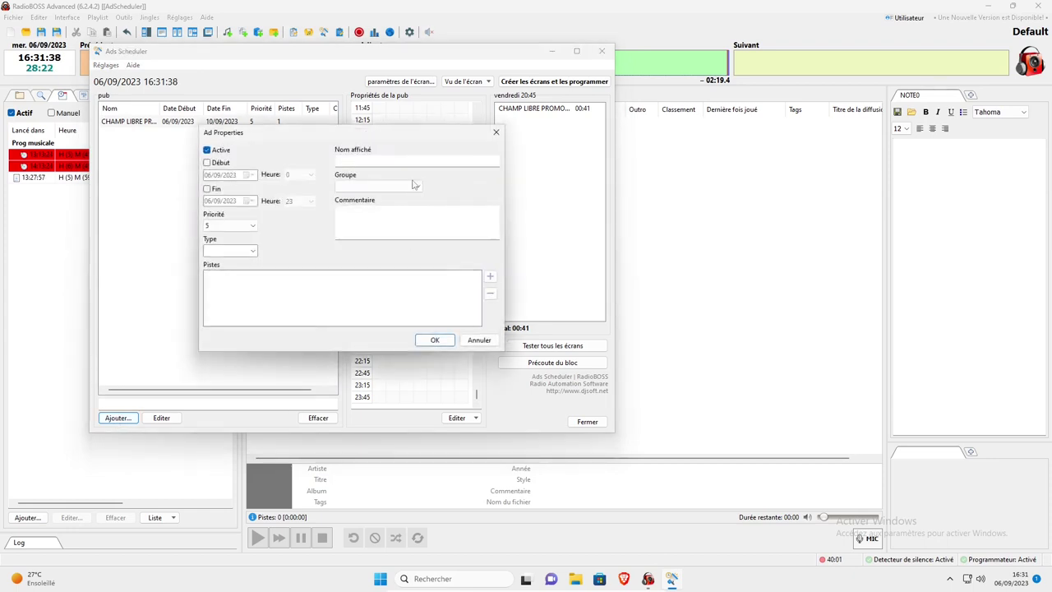
pyautogui.click(211, 163)
pyautogui.click(208, 189)
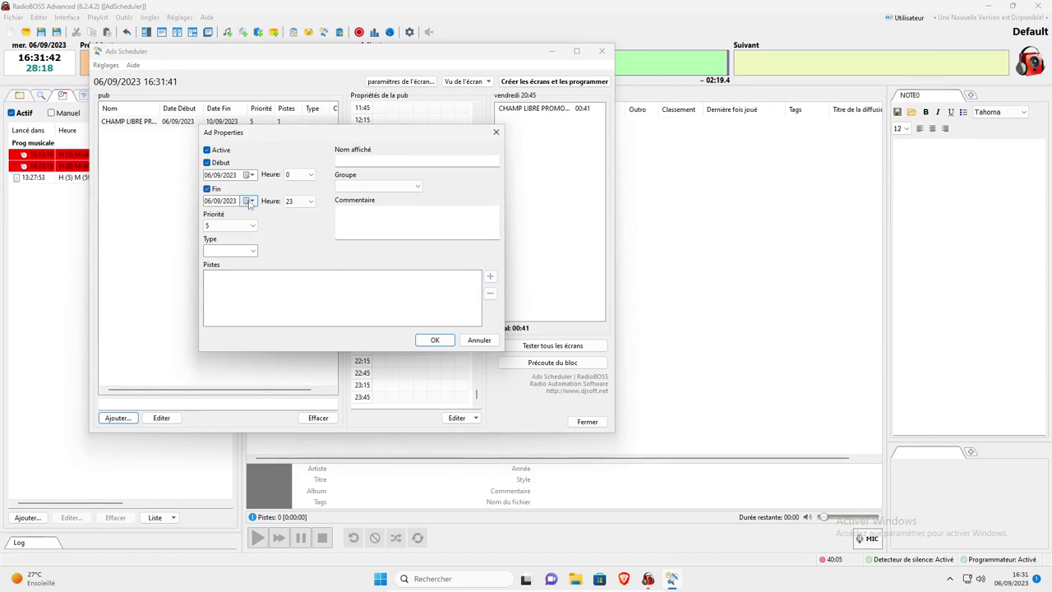
pyautogui.click(249, 200)
pyautogui.click(316, 245)
# - Add the track PROMO PEMPHIT'S.mp3 from the PROMOS folder to the new ad and save the ad
pyautogui.click(490, 276)
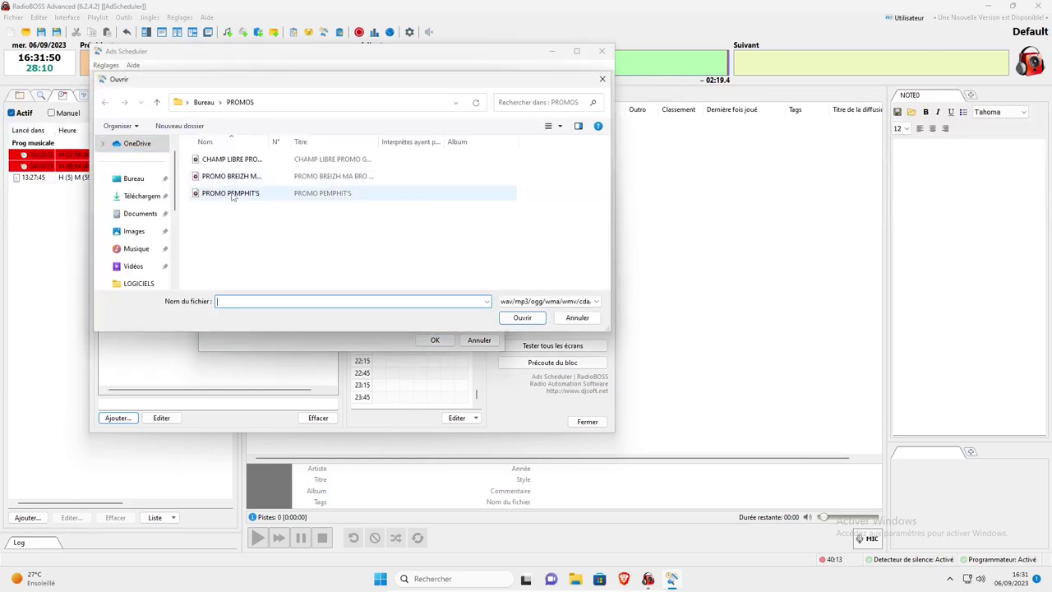
pyautogui.doubleClick(230, 193)
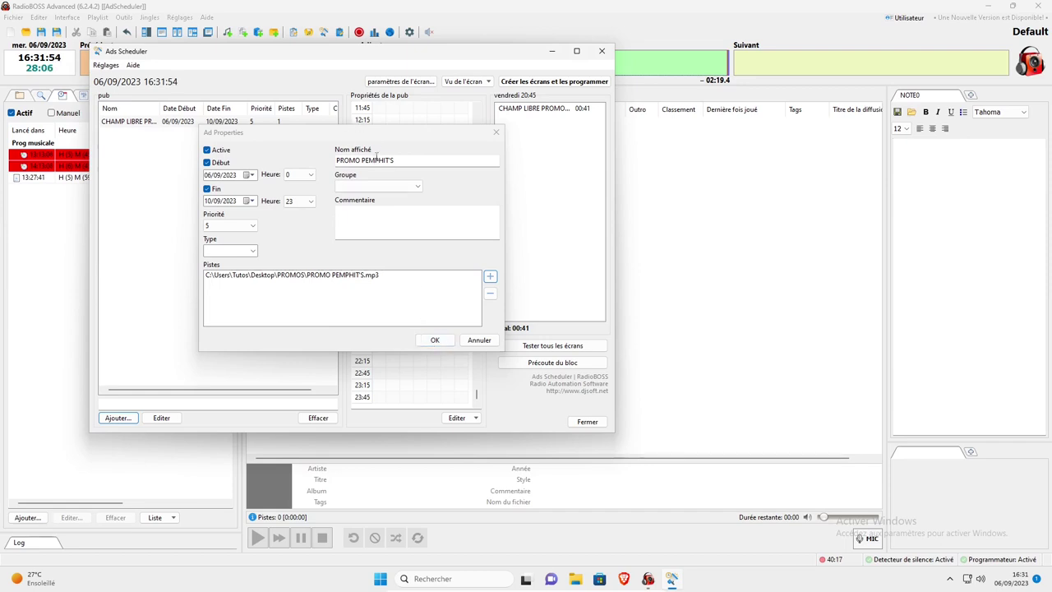
pyautogui.moveTo(381, 161); pyautogui.dragTo(359, 162)
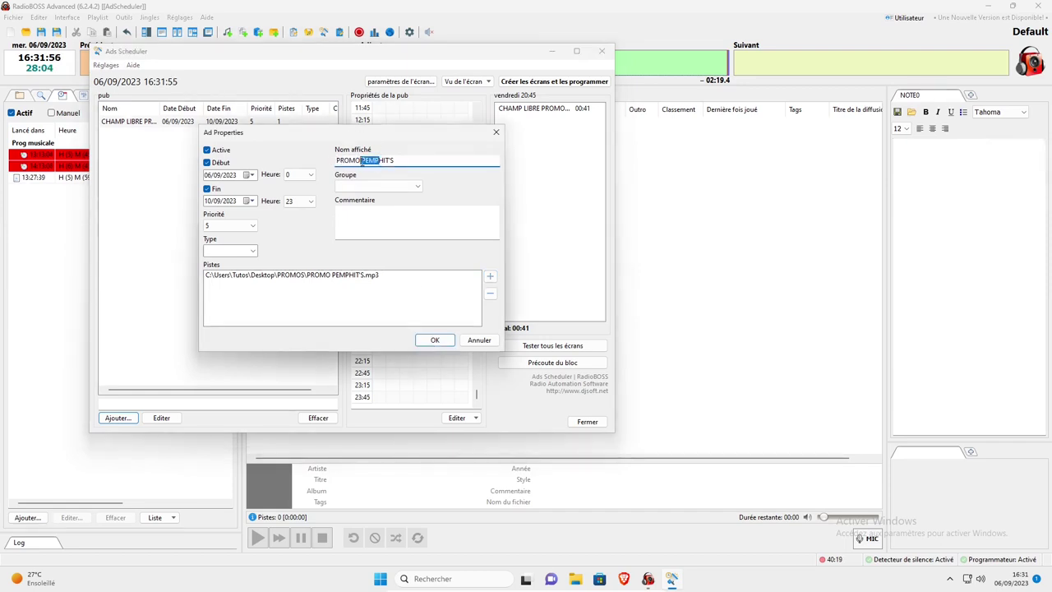
pyautogui.click(437, 343)
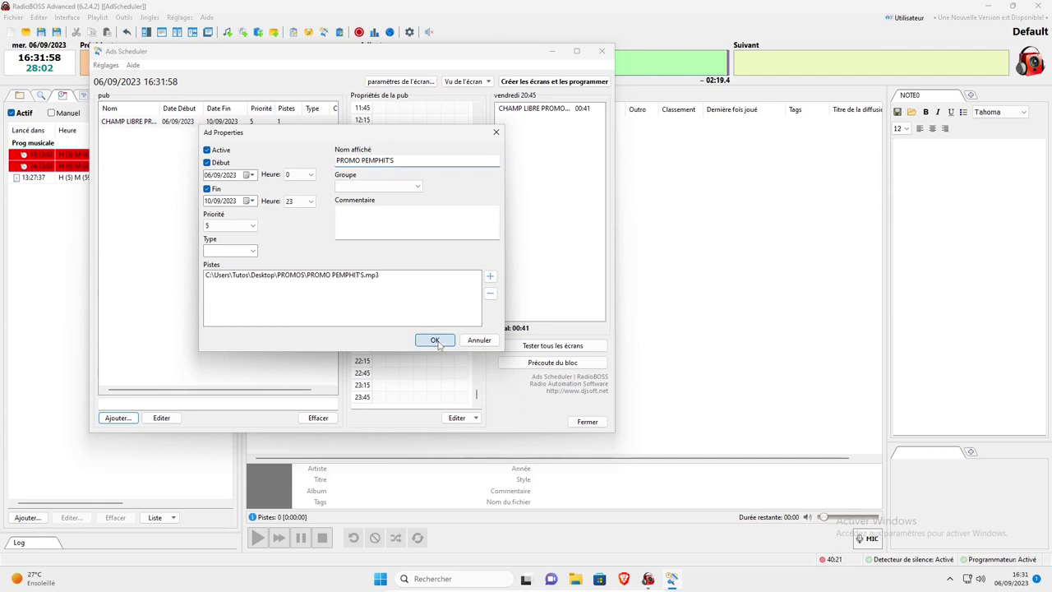
pyautogui.click(437, 343)
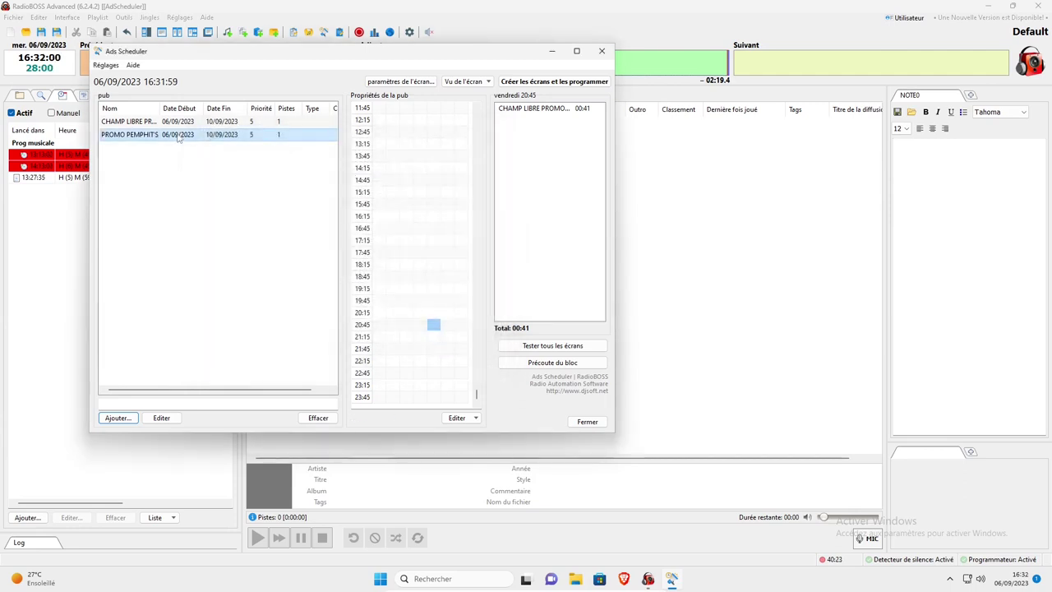
# - Schedule the PROMO PEMPHIT'S ad on Wednesday in every ad break from 16:45 to 19:15
pyautogui.click(236, 122)
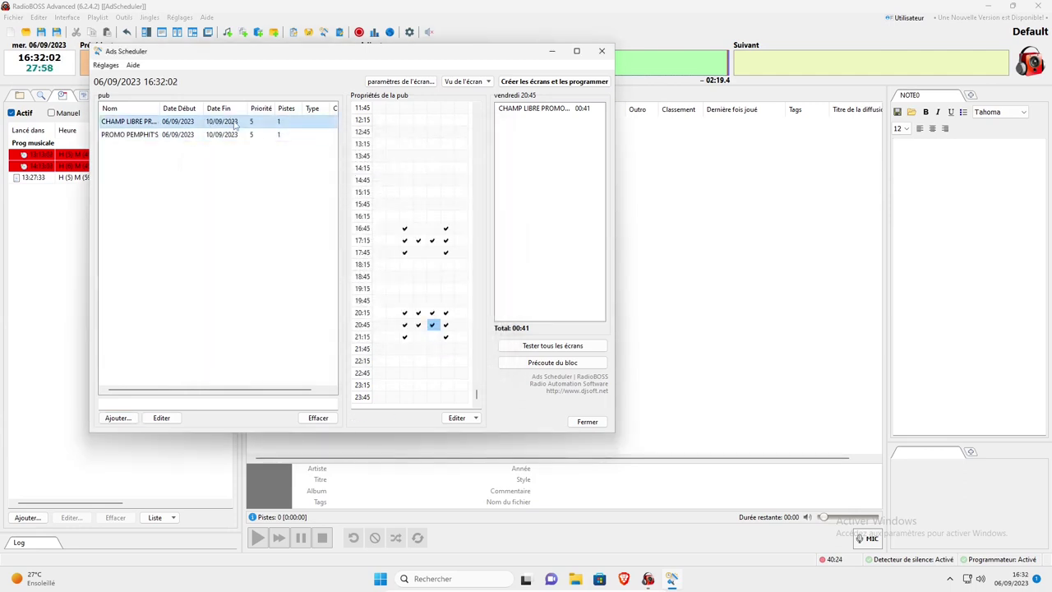
pyautogui.click(224, 135)
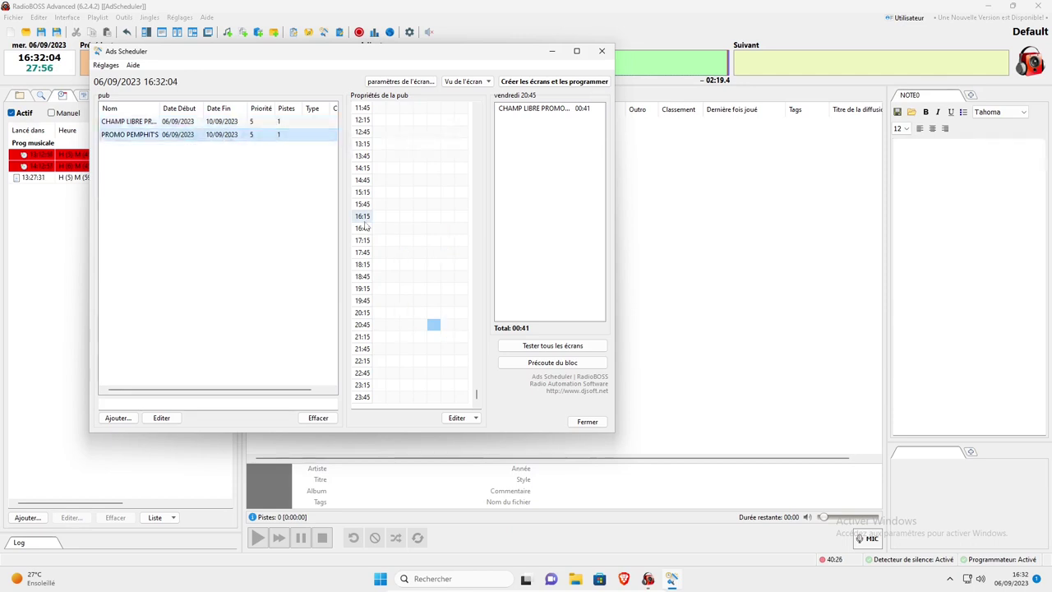
pyautogui.click(405, 228)
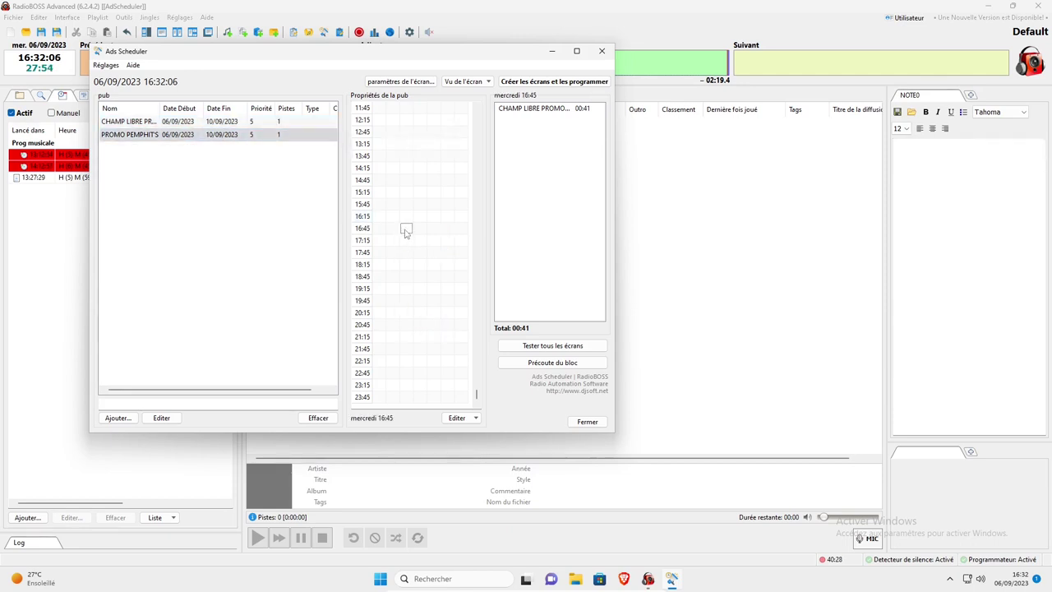
pyautogui.click(406, 229)
pyautogui.click(405, 240)
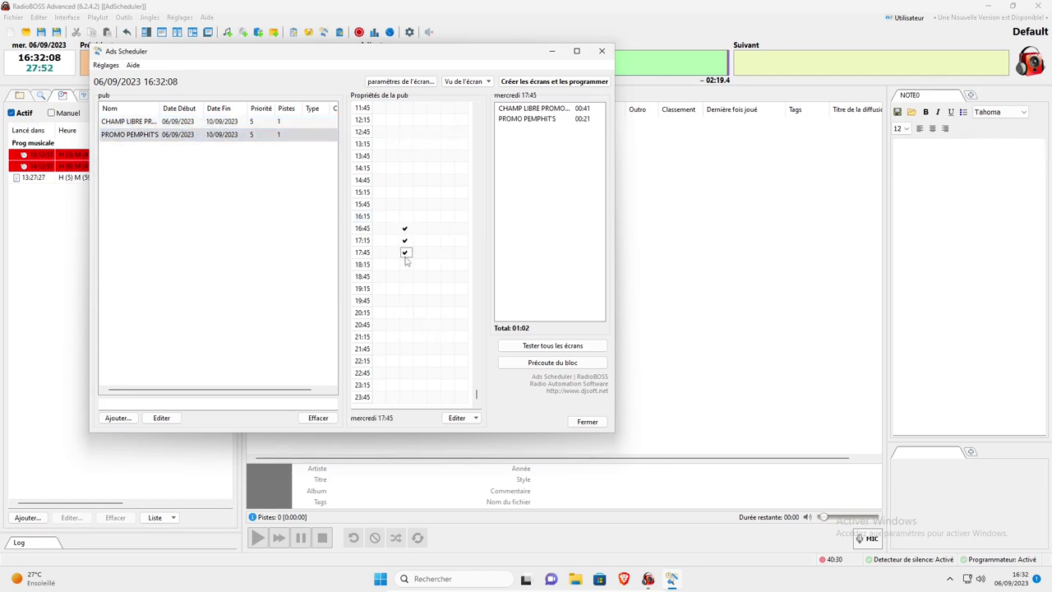
pyautogui.click(406, 264)
pyautogui.click(405, 277)
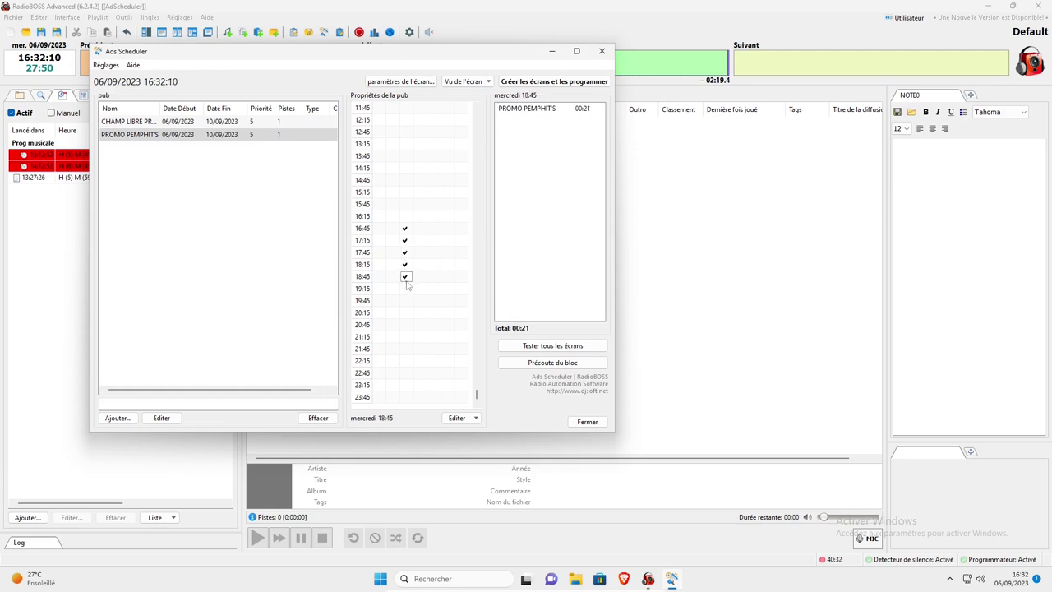
pyautogui.click(407, 289)
# - Inspect which ads are placed in Wednesday's 21:15, 18:45 and 17:45 ad breaks
pyautogui.click(406, 336)
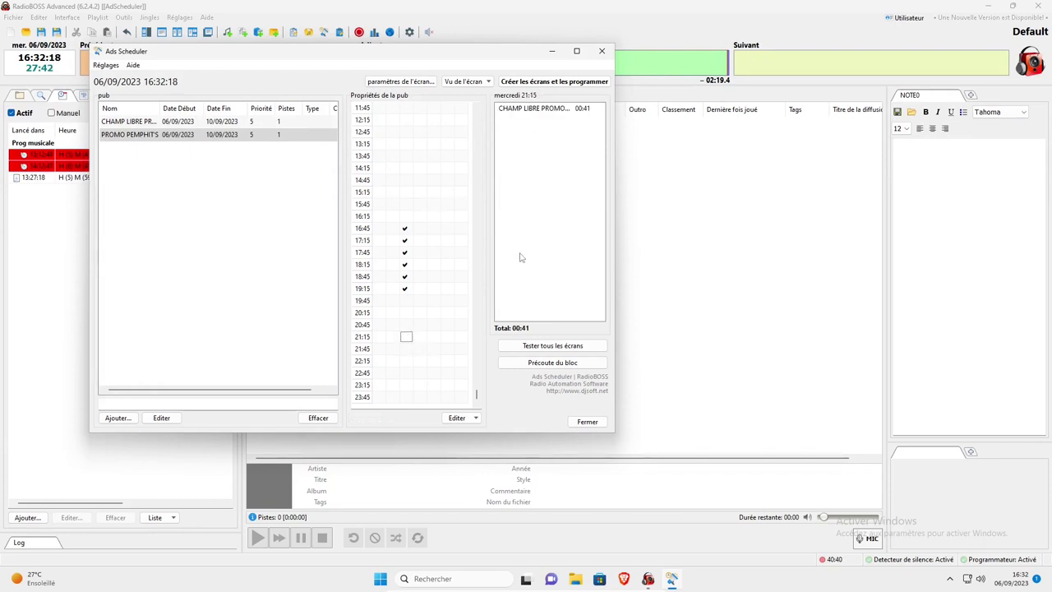
pyautogui.click(407, 277)
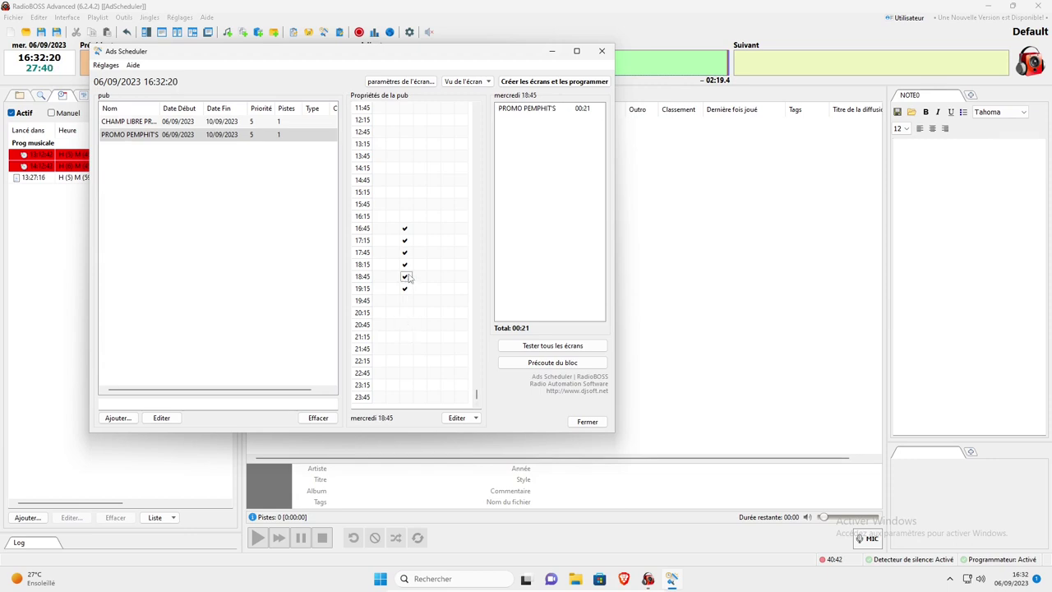
pyautogui.click(405, 252)
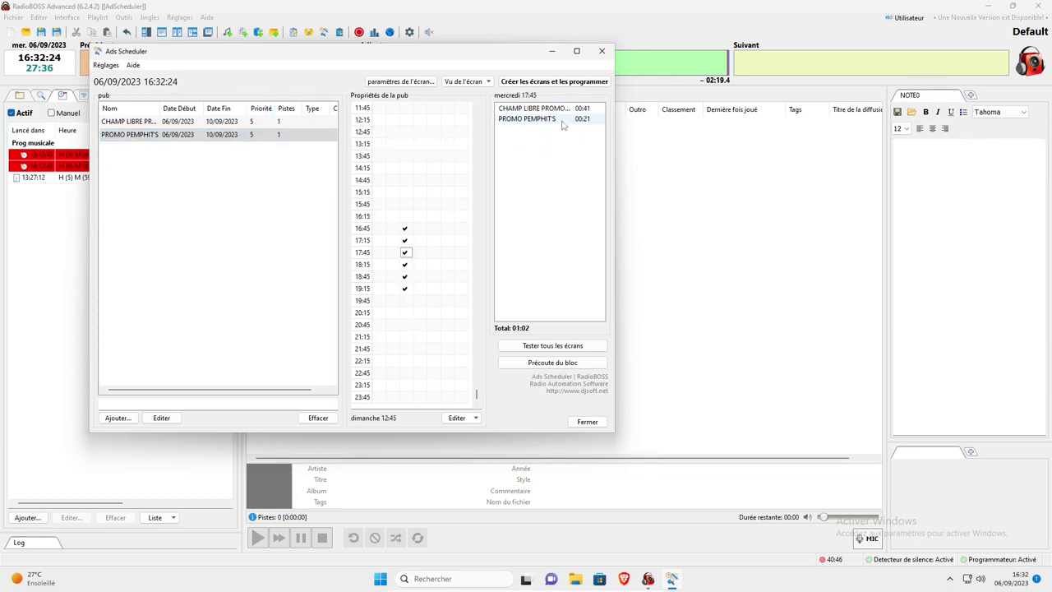
# - Set the PROMO PEMPHIT'S ad's priority to 1 (near the start), save it, and check the order in Wednesday's 17:45 break
pyautogui.click(179, 138)
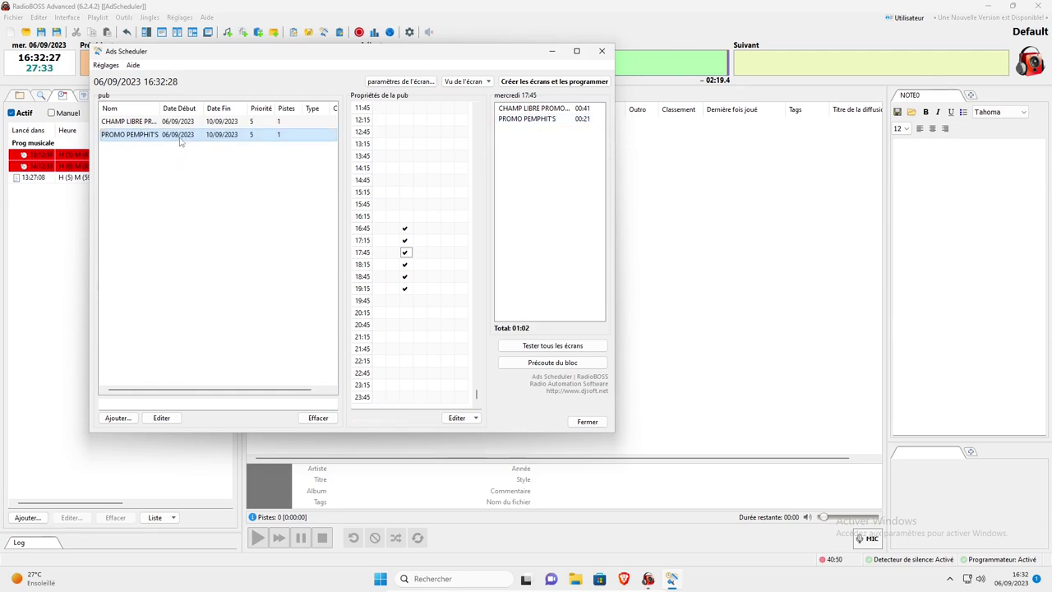
pyautogui.doubleClick(181, 139)
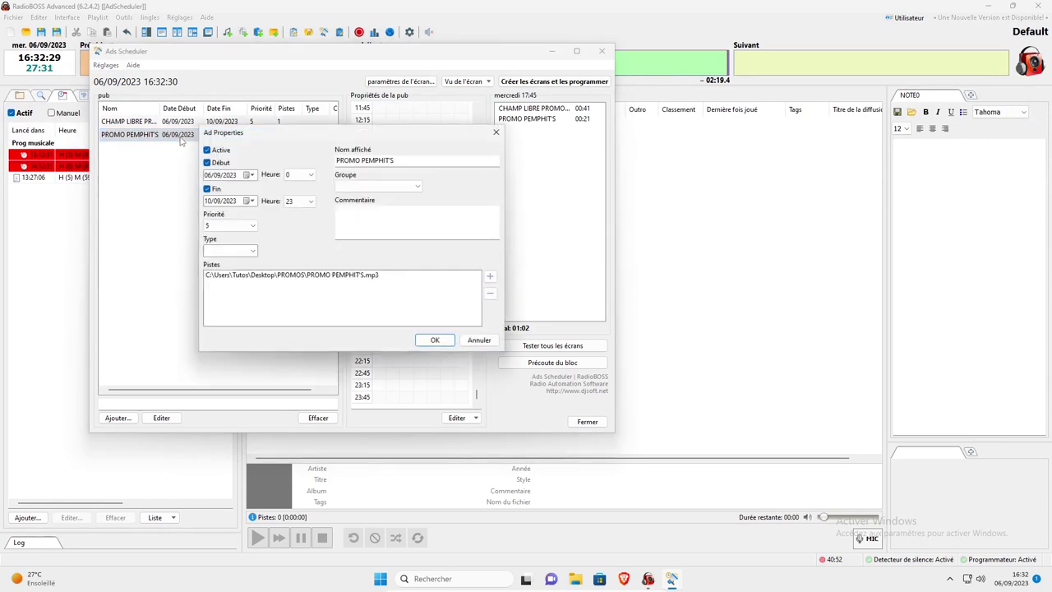
pyautogui.click(243, 225)
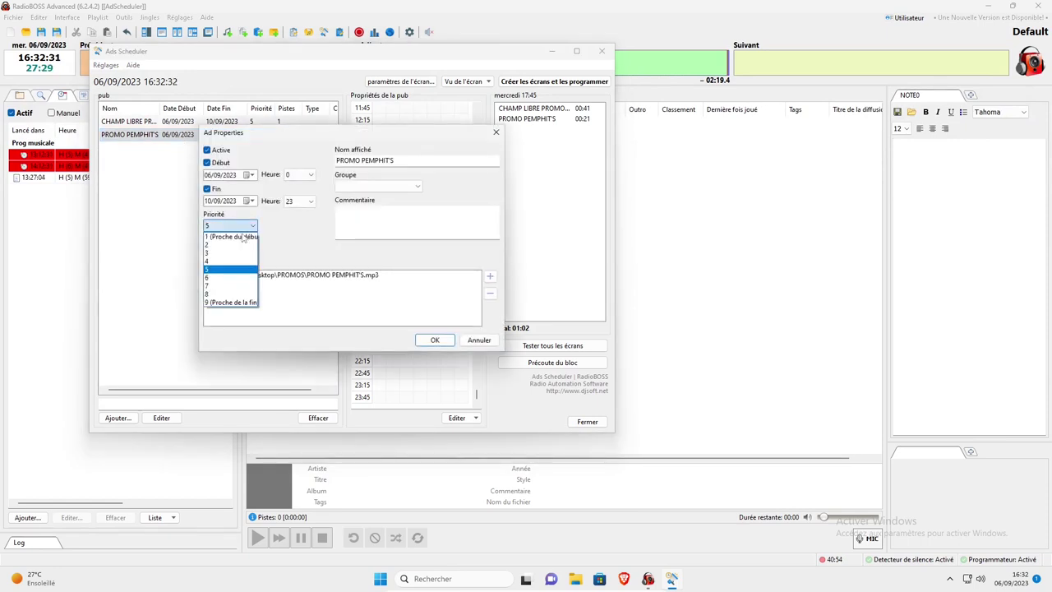
pyautogui.click(230, 237)
pyautogui.click(435, 339)
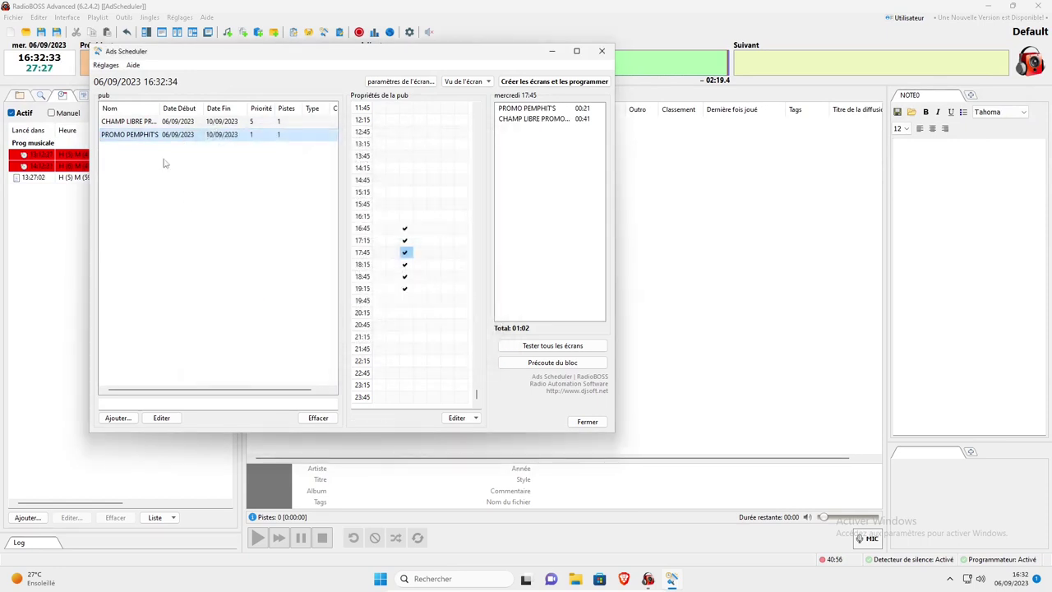
pyautogui.click(405, 252)
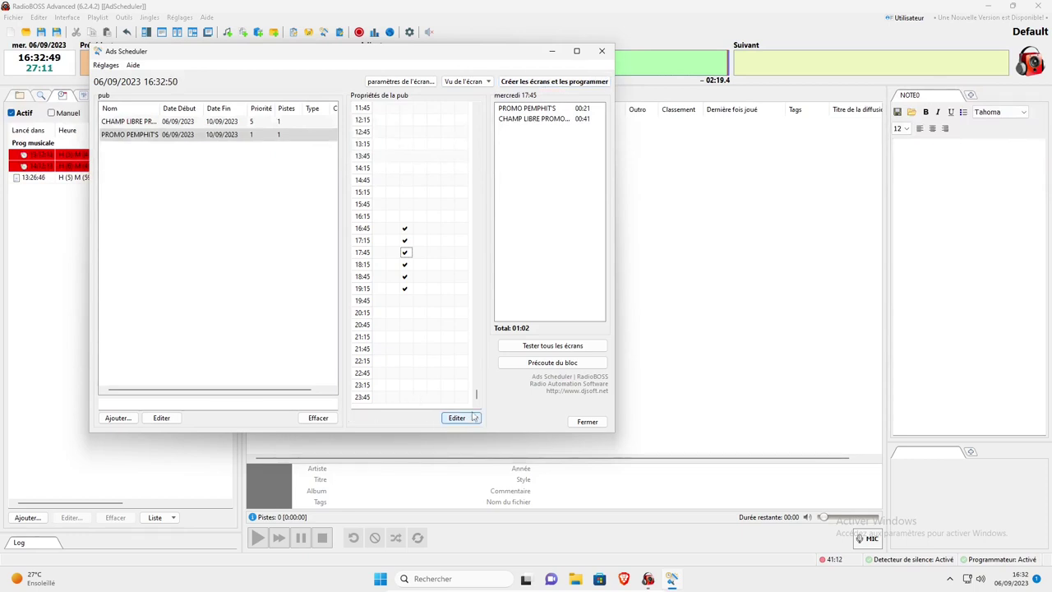
# - Save the CHAMP LIBRE ad's weekly grid as a preset named "Prereglage discotheque"
pyautogui.click(152, 125)
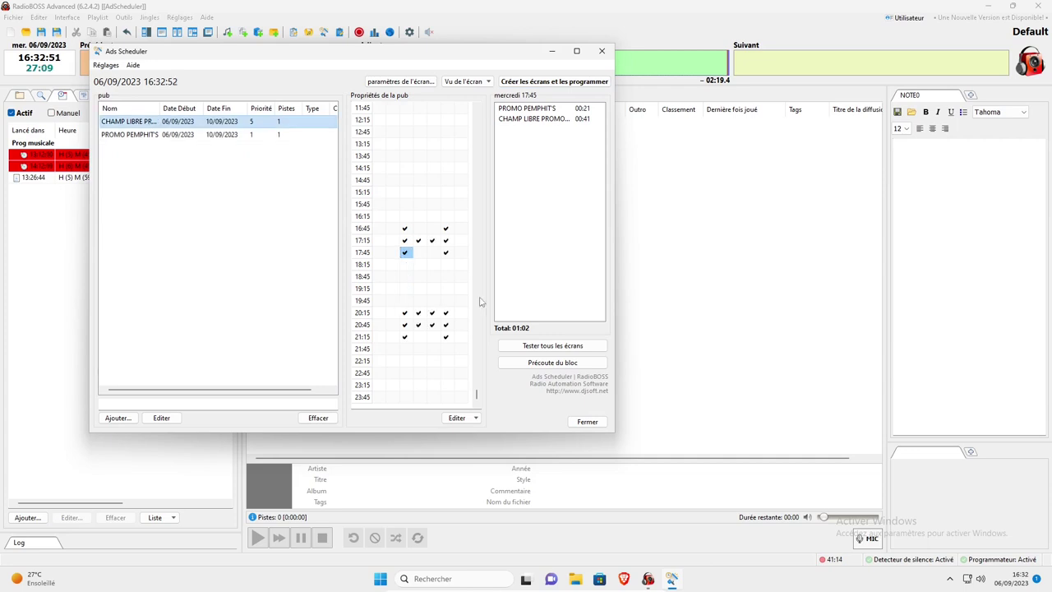
pyautogui.click(476, 419)
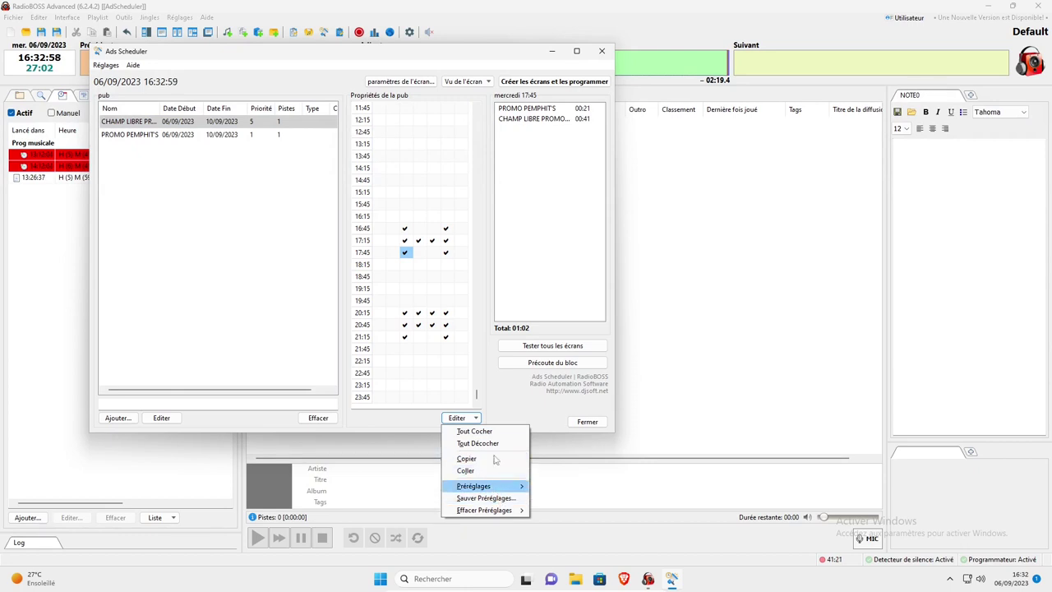
pyautogui.click(420, 180)
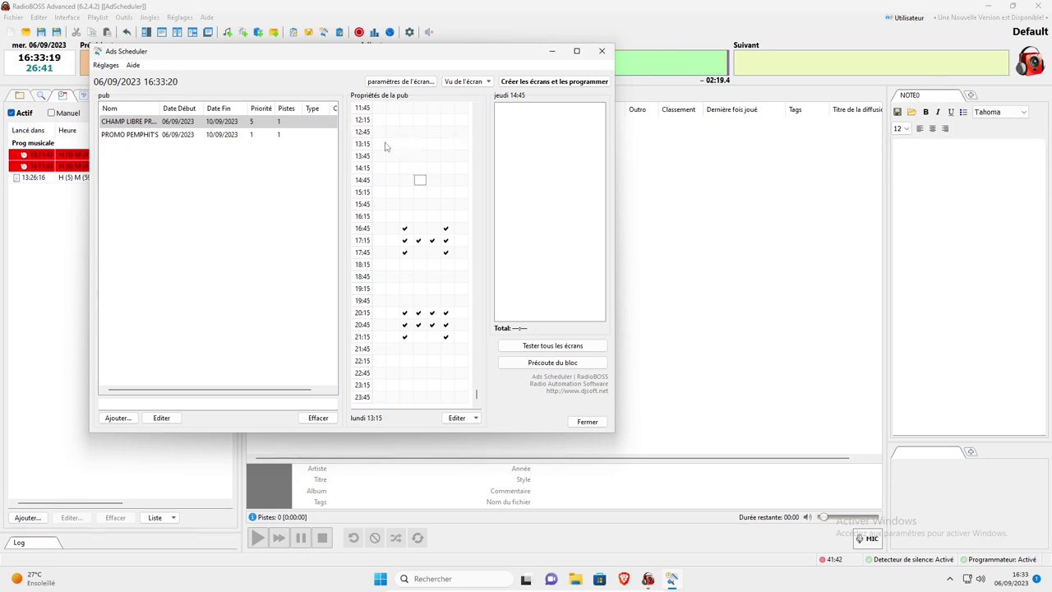
pyautogui.click(476, 418)
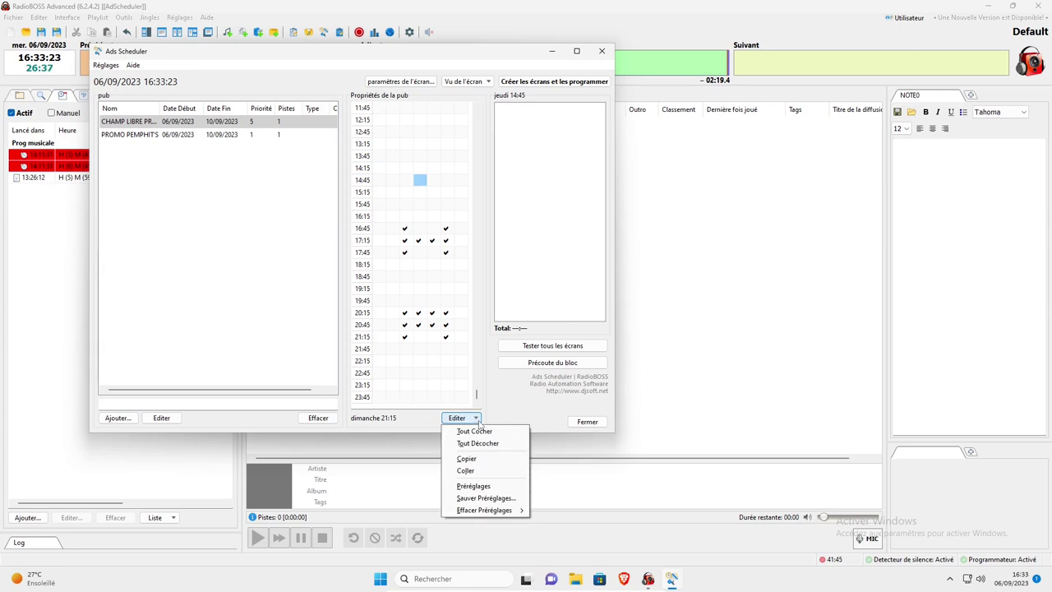
pyautogui.click(485, 499)
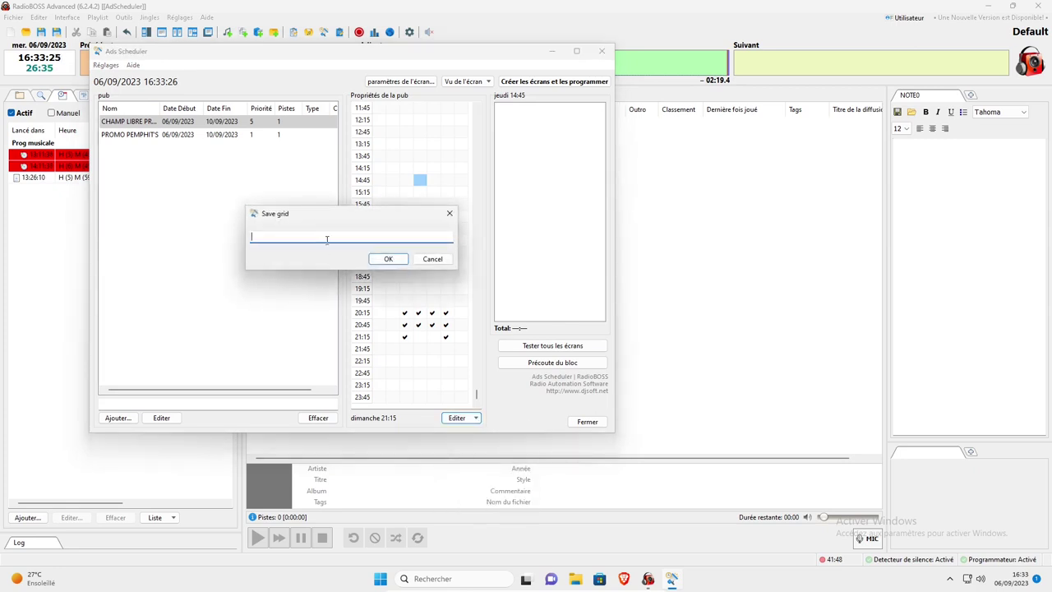
pyautogui.write('1')
pyautogui.write('reglage discotheque')
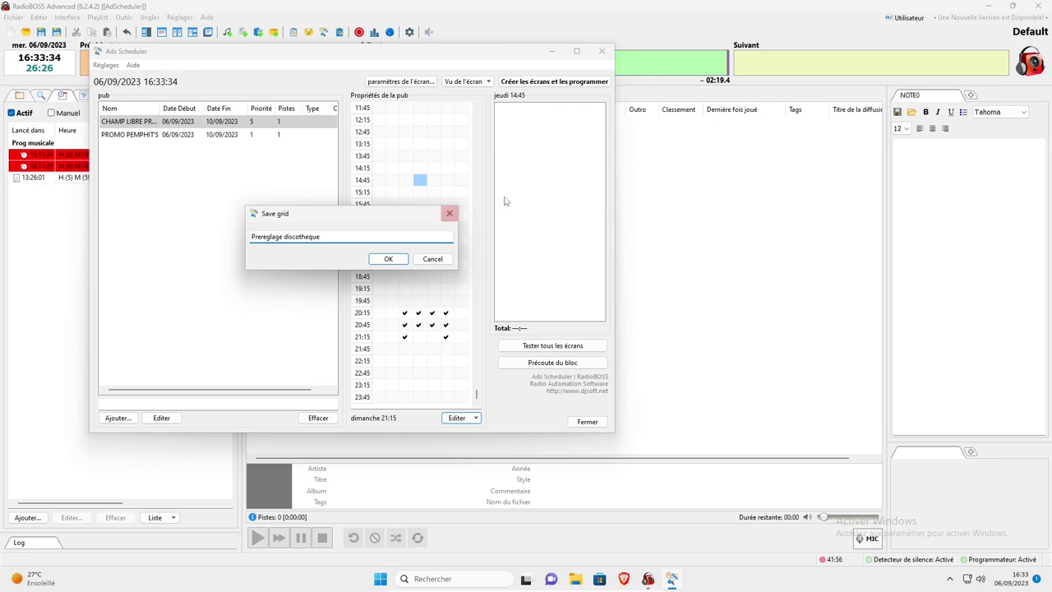
pyautogui.click(384, 259)
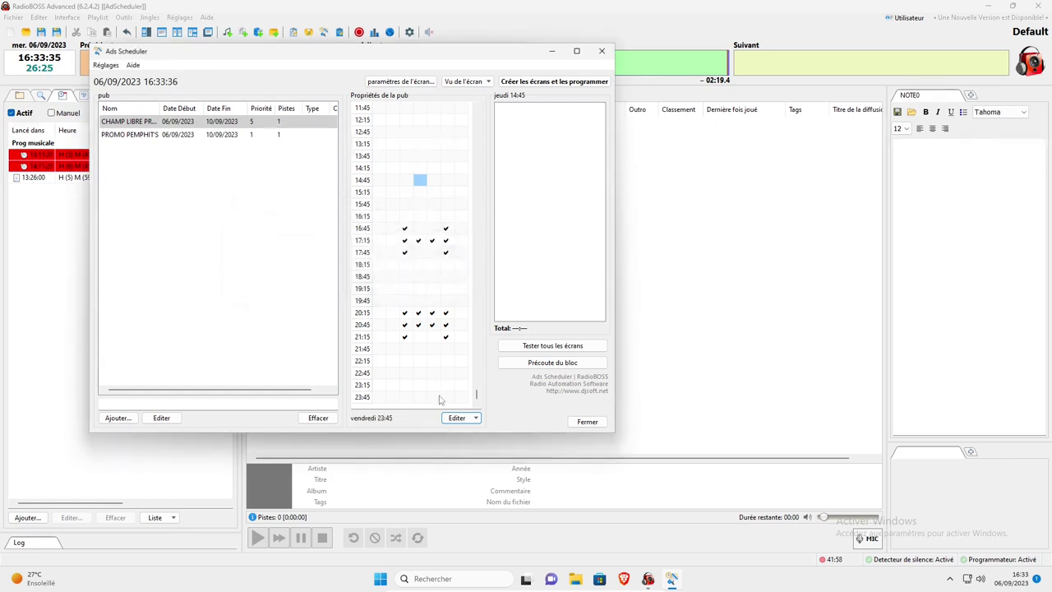
# - Check the grid presets and save the CHAMP LIBRE ad's grid again as a preset named "Préréglage discotheque"
pyautogui.click(461, 419)
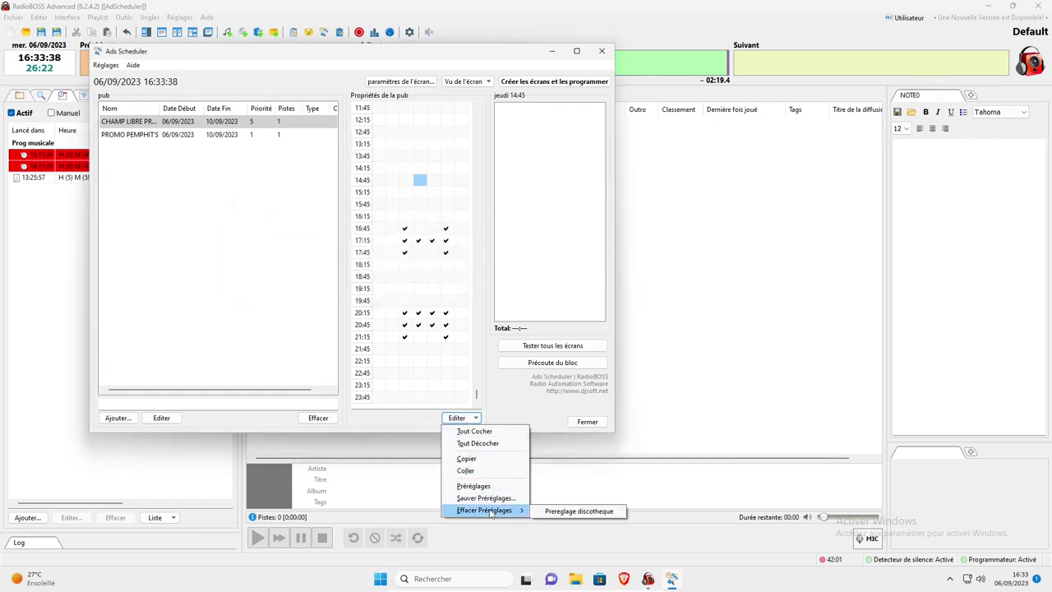
pyautogui.click(492, 488)
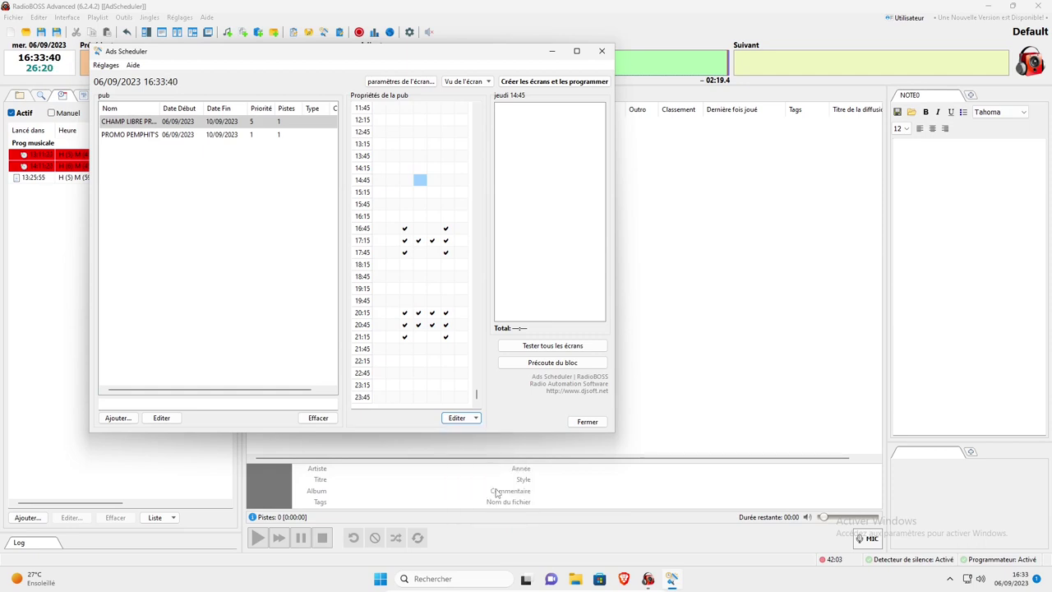
pyautogui.click(462, 419)
pyautogui.click(490, 498)
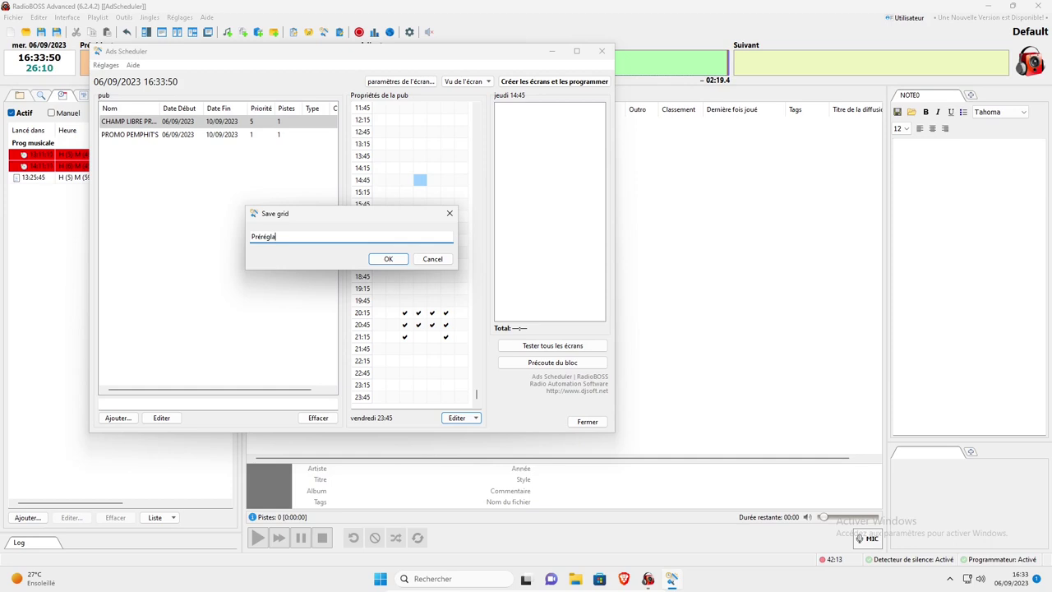
pyautogui.write('Préréglage discotheque')
pyautogui.click(388, 258)
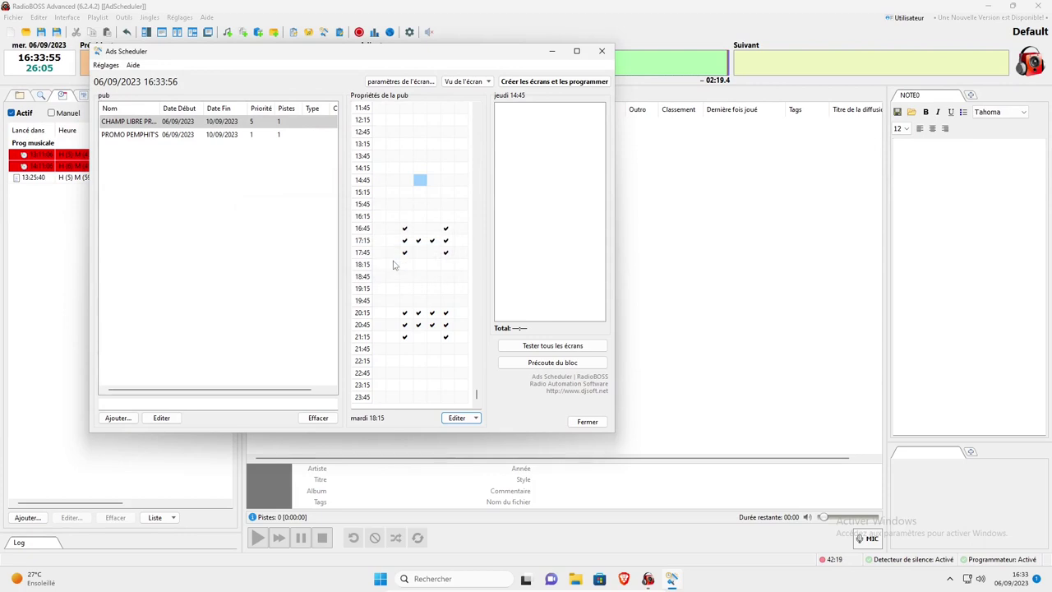
# - Generate the ad break playlists and add them to the RadioBOSS scheduler with an automatic update every hour
pyautogui.click(530, 83)
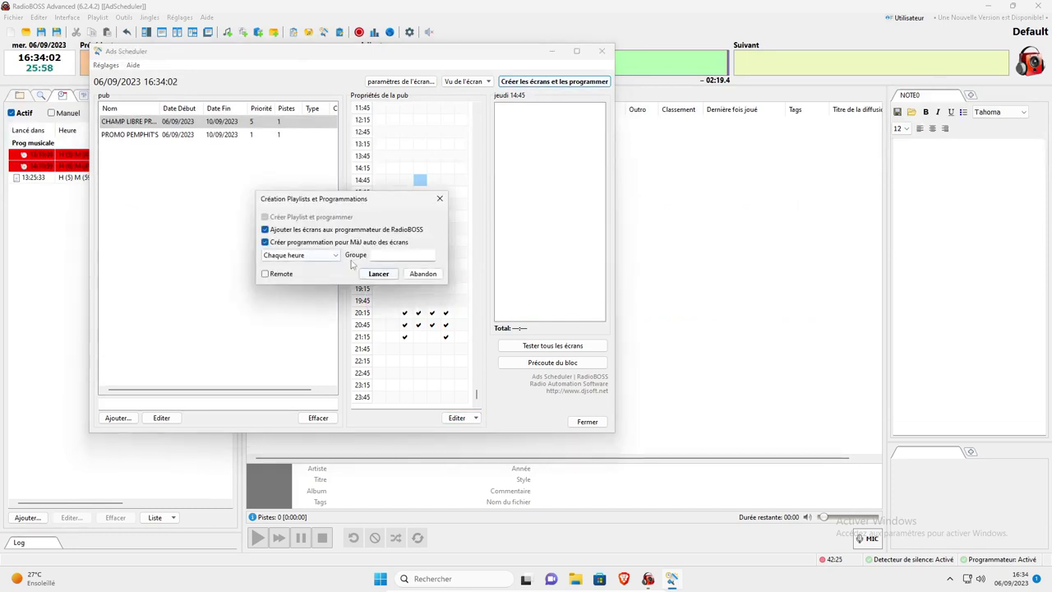
pyautogui.click(378, 275)
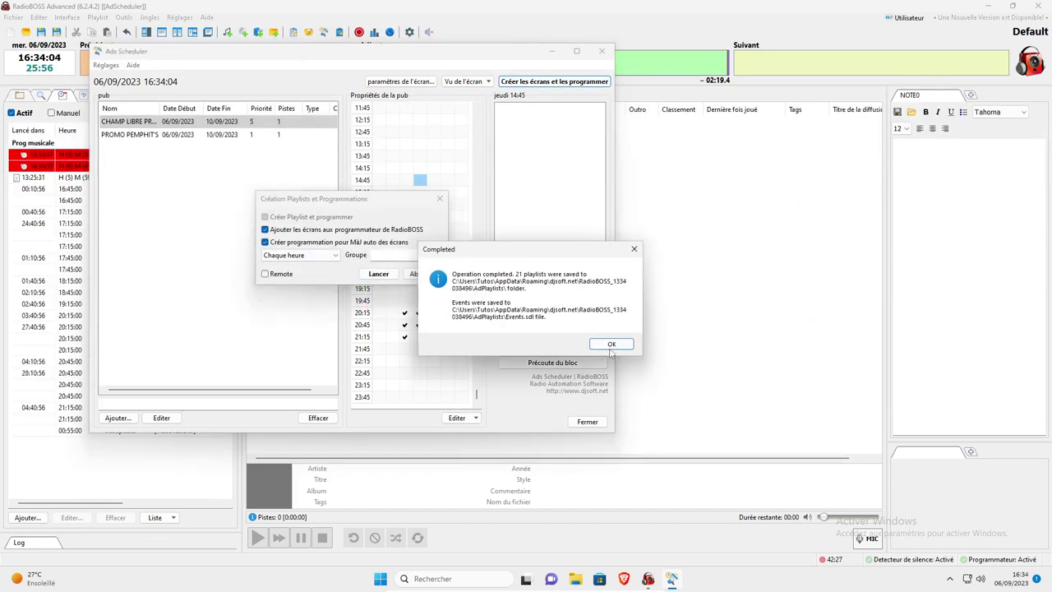
pyautogui.click(611, 344)
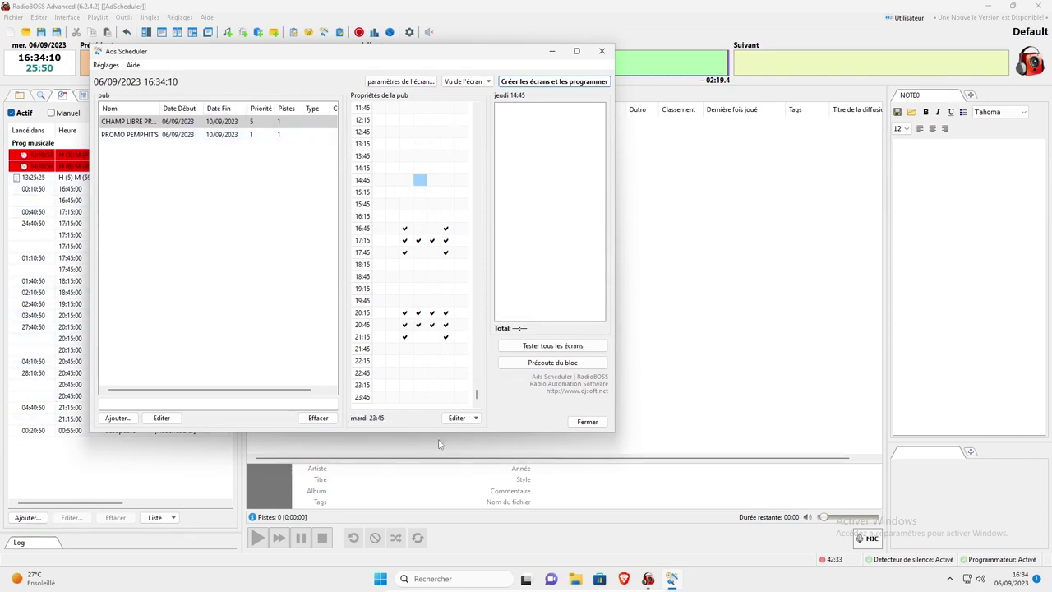
# - Start a new ad with start date 06/09/2023, end date 10/09/2023 and priority 9 (near the end)
pyautogui.click(188, 138)
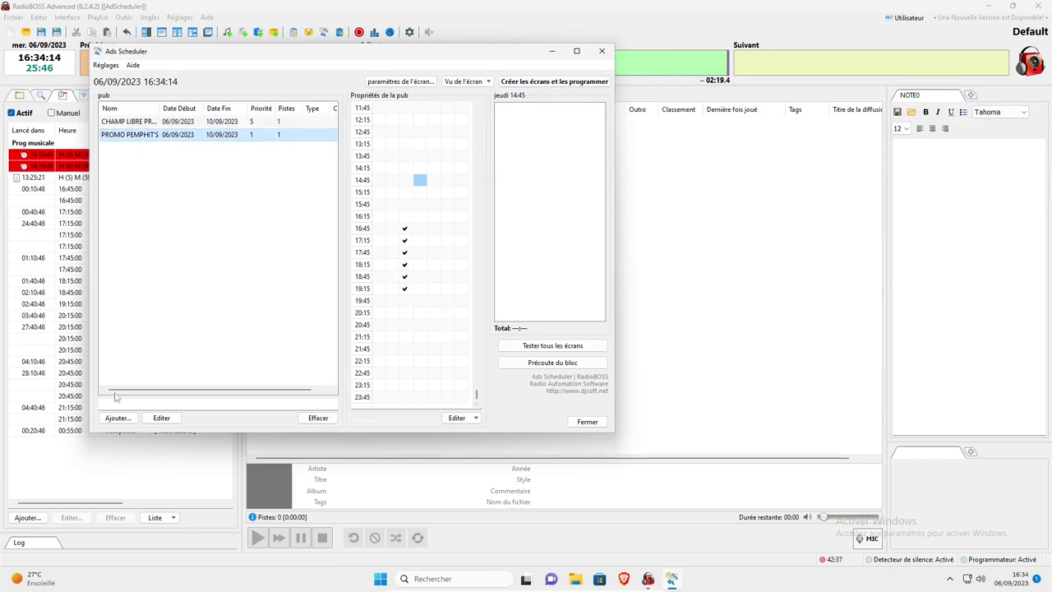
pyautogui.click(118, 417)
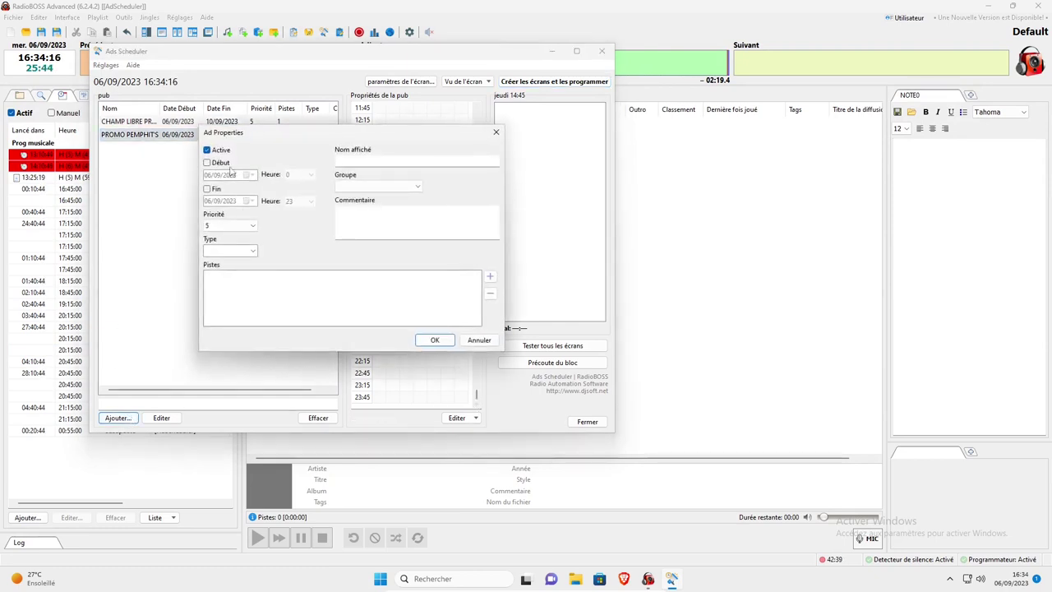
pyautogui.click(210, 164)
pyautogui.click(207, 189)
pyautogui.click(249, 201)
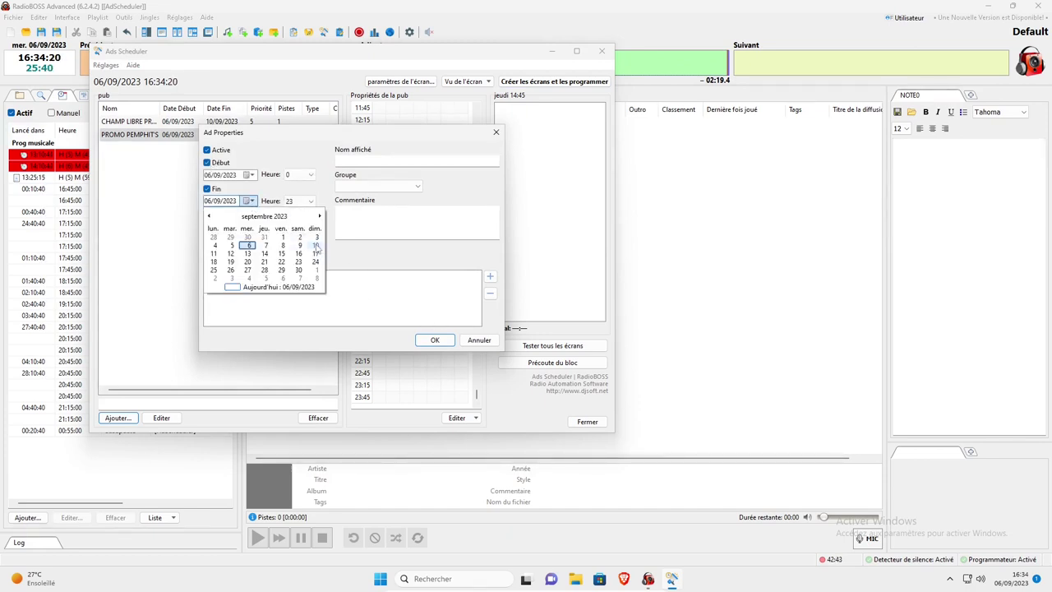
pyautogui.click(316, 247)
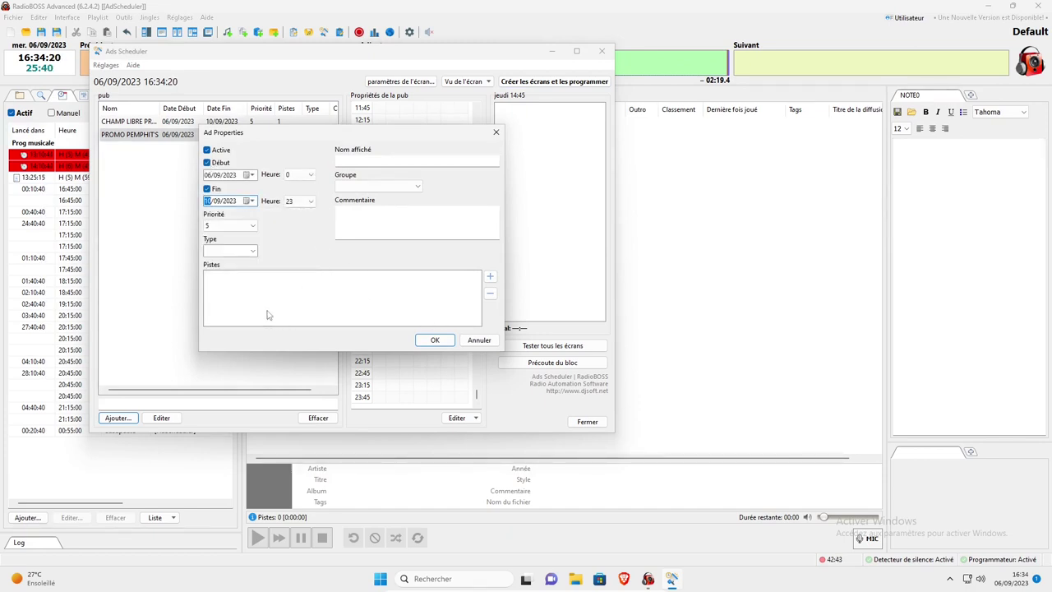
pyautogui.click(253, 226)
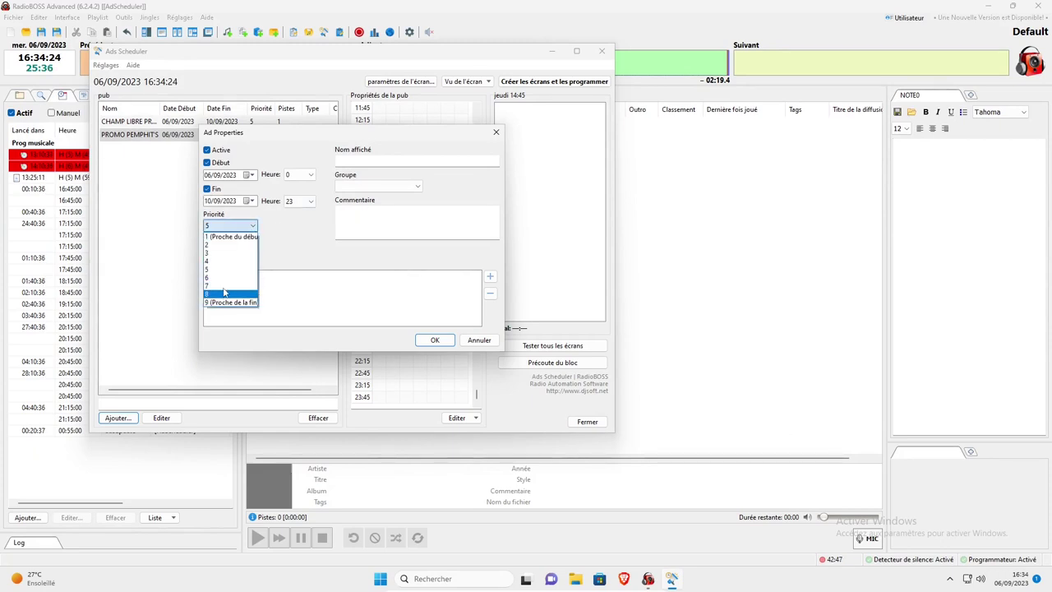
pyautogui.click(222, 303)
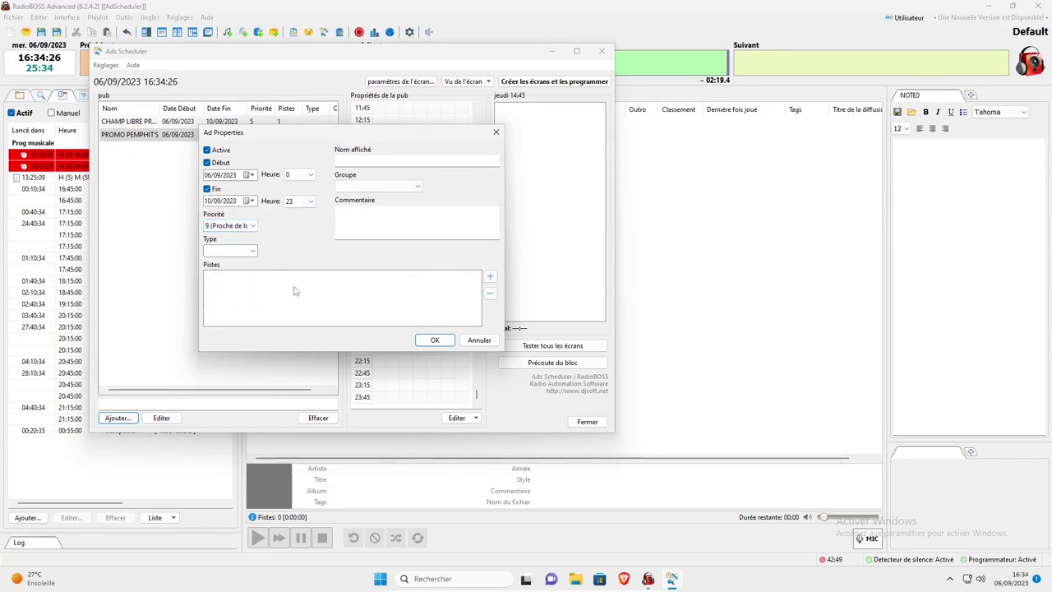
# - Add the track PROMO BREIZH MA BRO MIDI.mp3 from the PROMOS folder to the new ad and save the ad
pyautogui.click(490, 277)
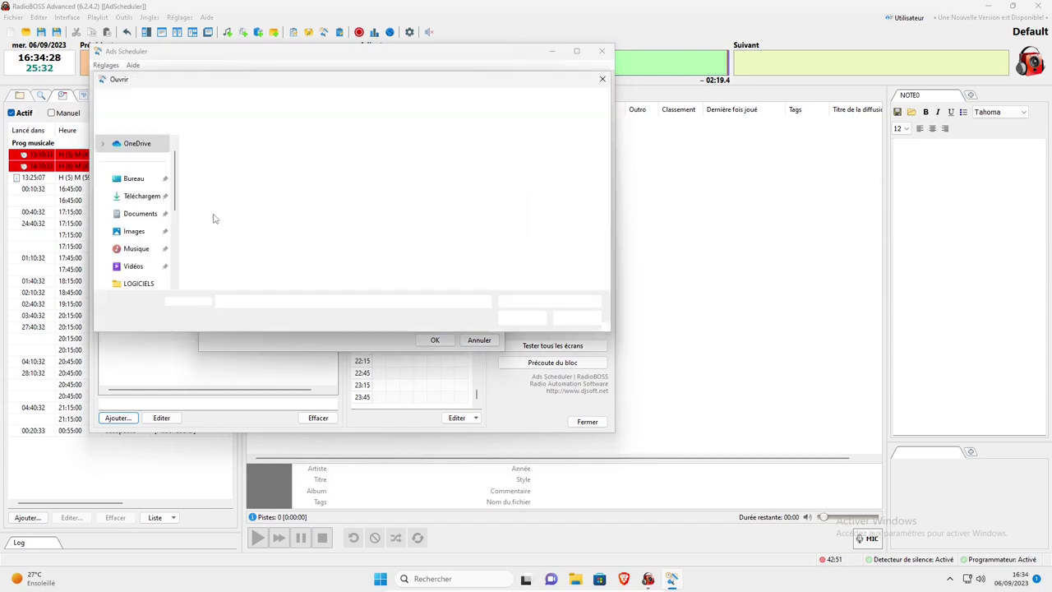
pyautogui.click(234, 178)
pyautogui.doubleClick(233, 178)
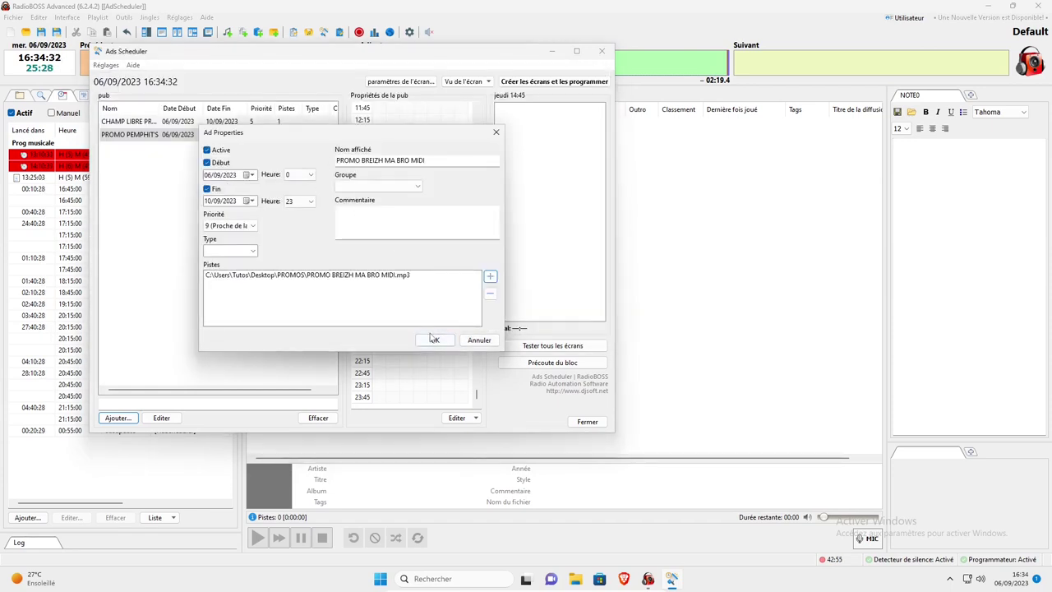
pyautogui.click(433, 340)
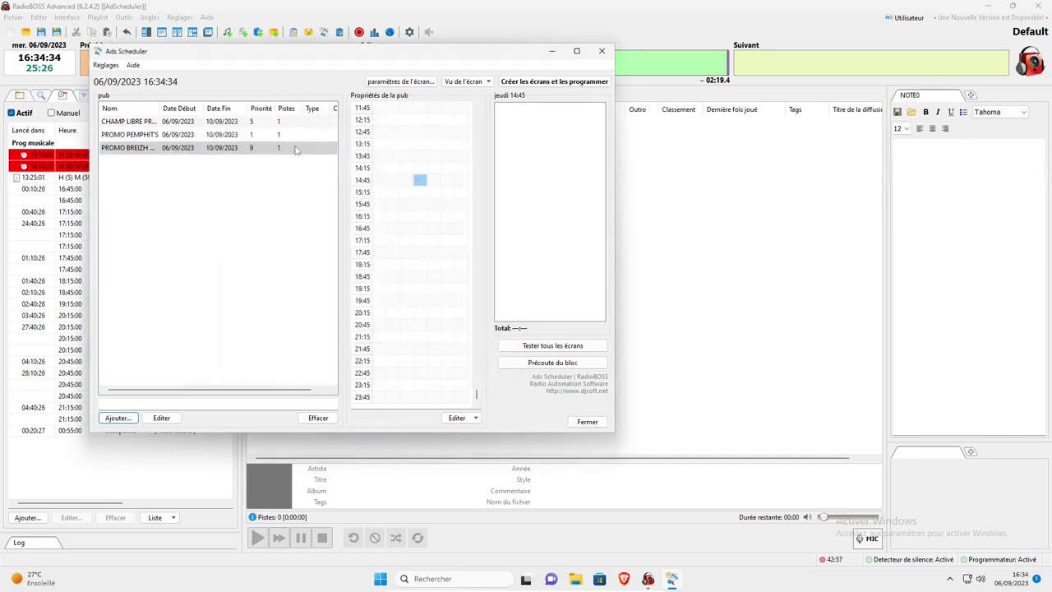
# - Schedule the PROMO BREIZH MA BRO MIDI ad on Thursday in every ad break from 16:45 to 21:45
pyautogui.click(243, 135)
pyautogui.click(241, 121)
pyautogui.click(239, 148)
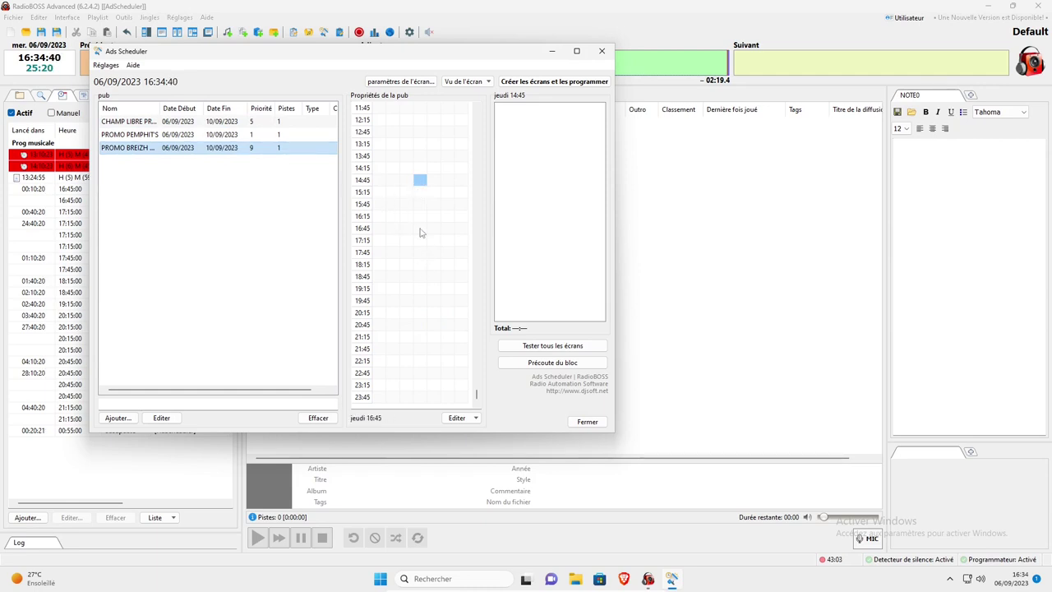
pyautogui.click(420, 229)
pyautogui.click(420, 242)
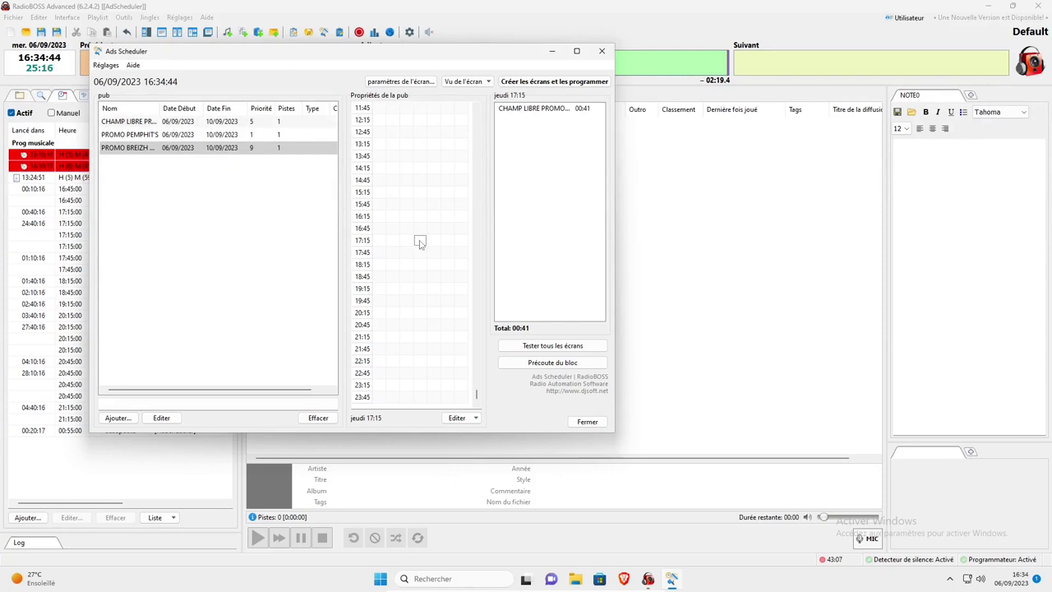
pyautogui.click(420, 241)
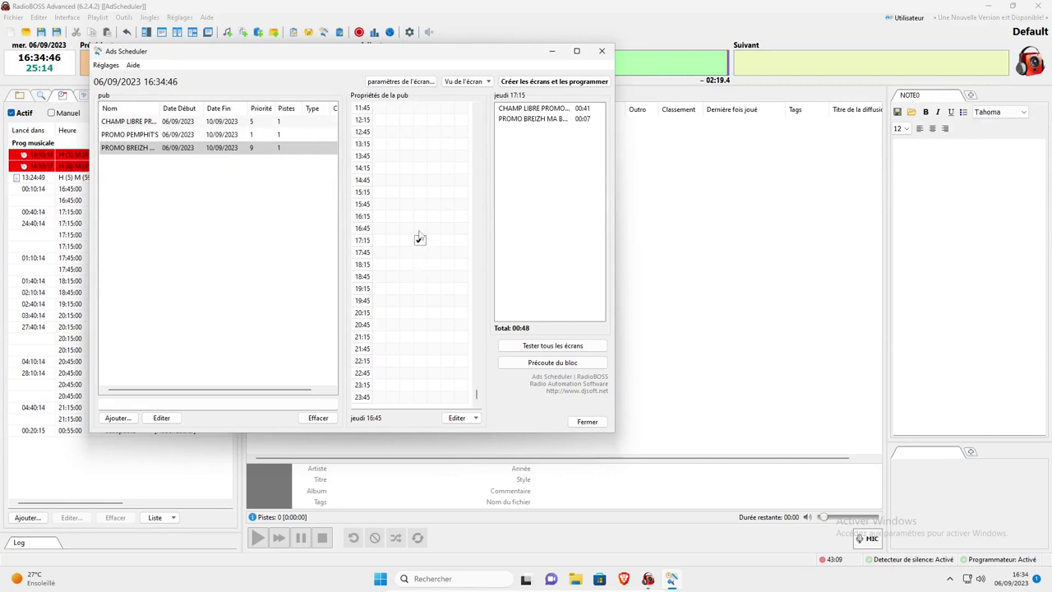
pyautogui.click(419, 230)
pyautogui.click(419, 253)
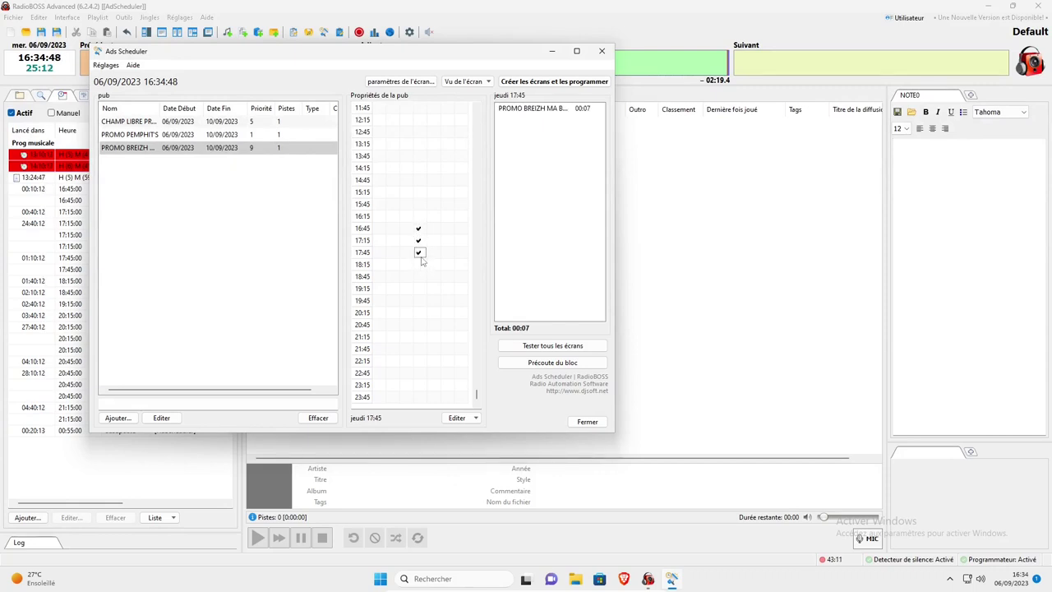
pyautogui.click(419, 265)
pyautogui.click(419, 277)
pyautogui.click(419, 288)
pyautogui.click(419, 288)
pyautogui.click(419, 301)
pyautogui.click(419, 301)
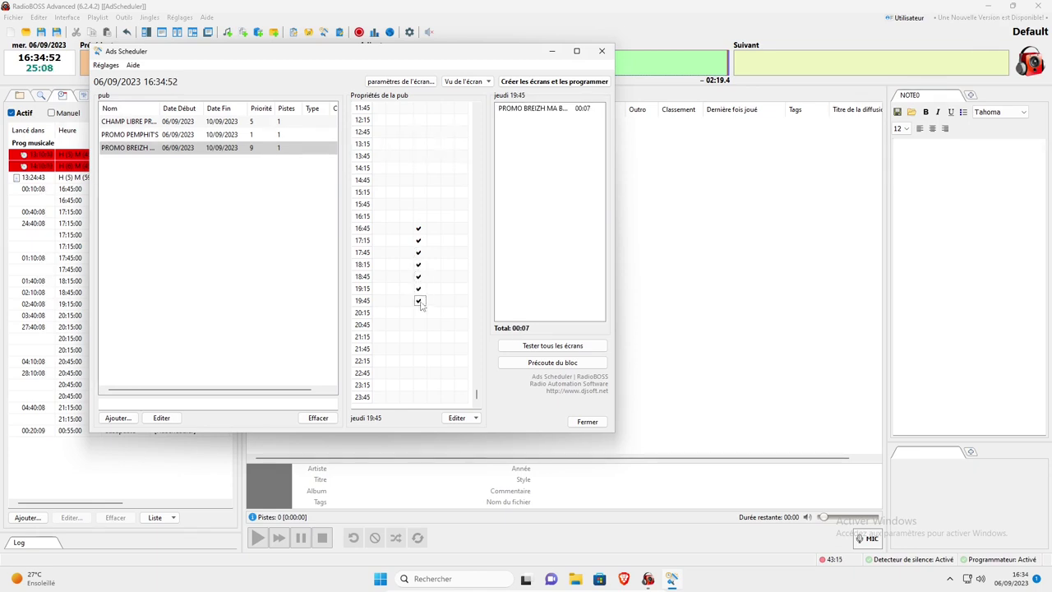
pyautogui.click(419, 312)
pyautogui.click(419, 312)
pyautogui.click(419, 325)
pyautogui.click(418, 324)
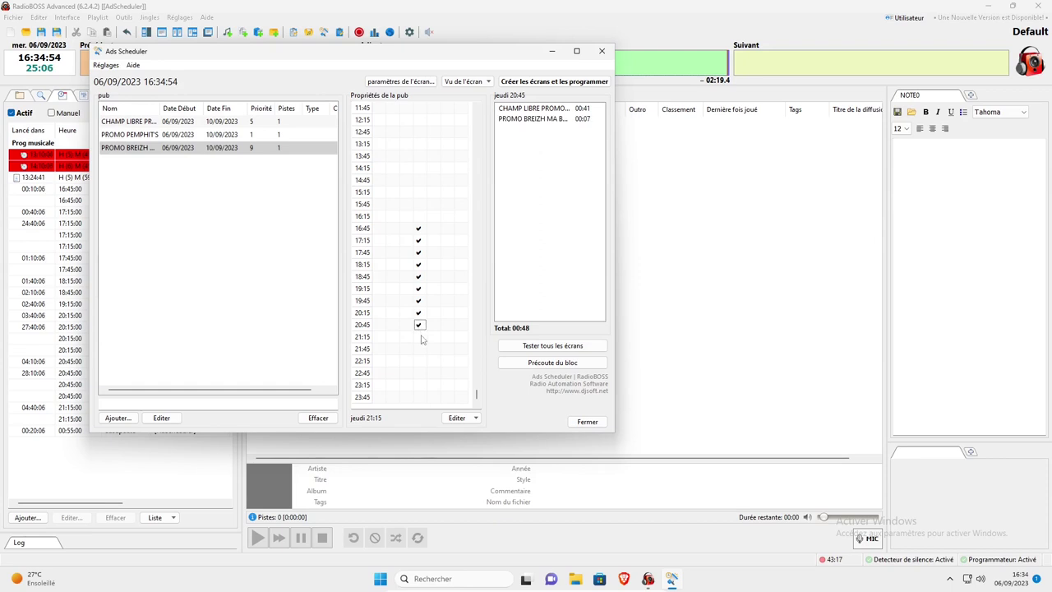
pyautogui.click(420, 337)
pyautogui.click(419, 337)
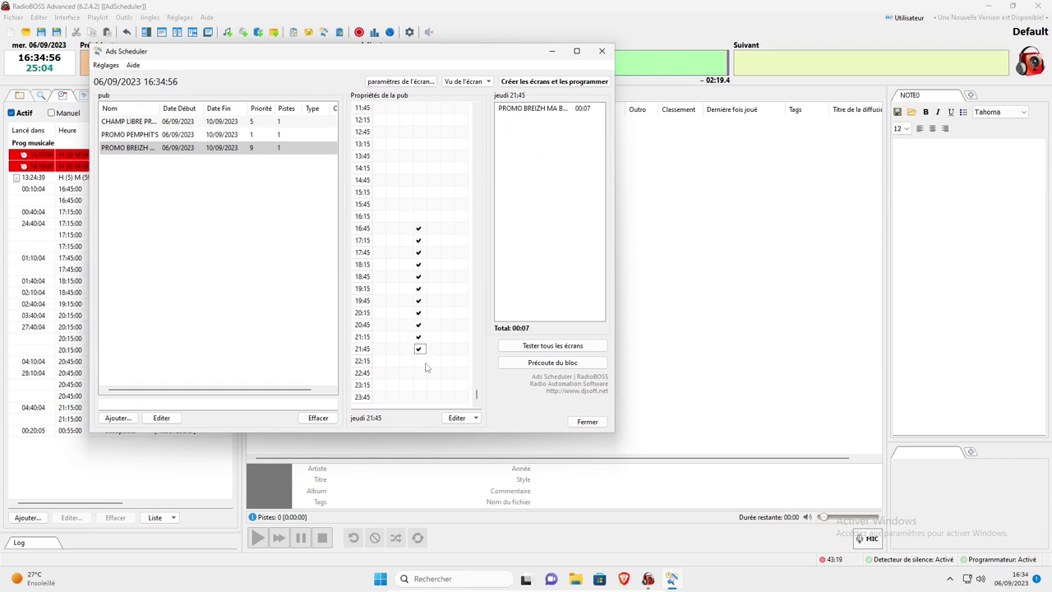
# - Generate the ad breaks with the Thursday promo schedule and add them to the RadioBOSS scheduler with an hourly automatic update
pyautogui.click(535, 85)
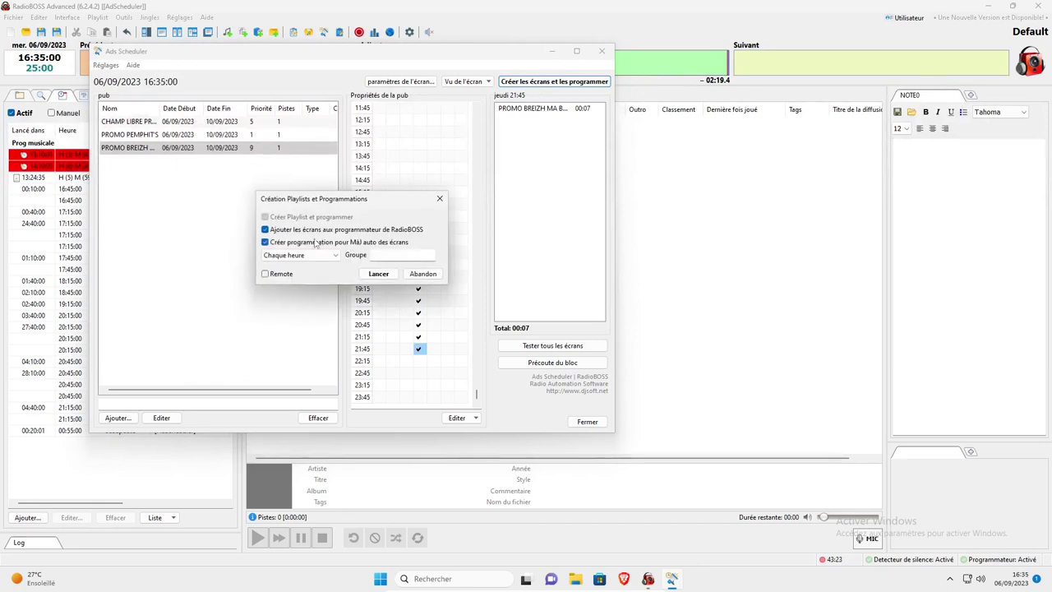
pyautogui.click(377, 273)
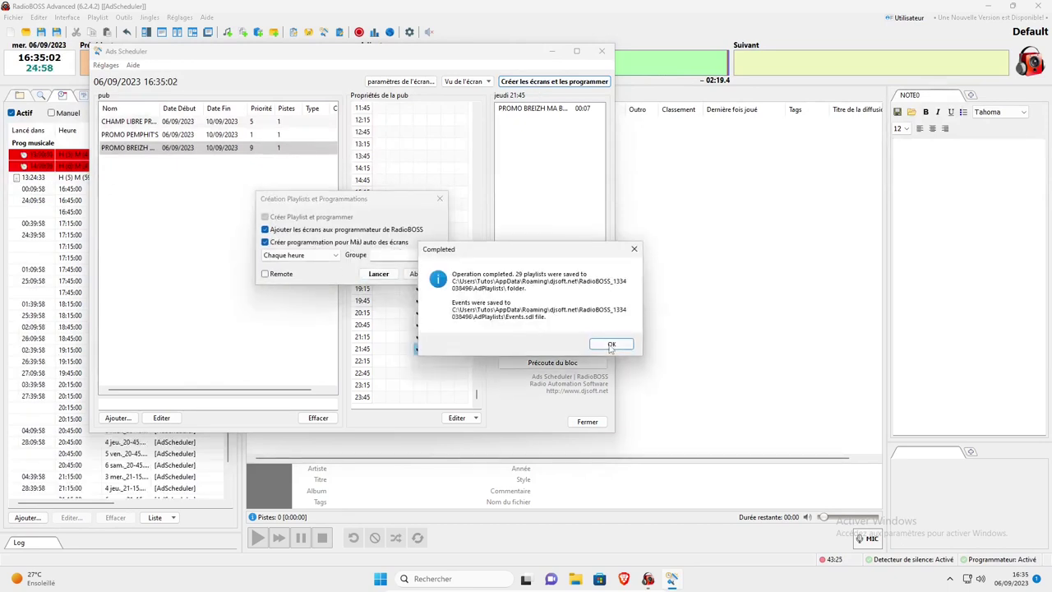
pyautogui.click(611, 343)
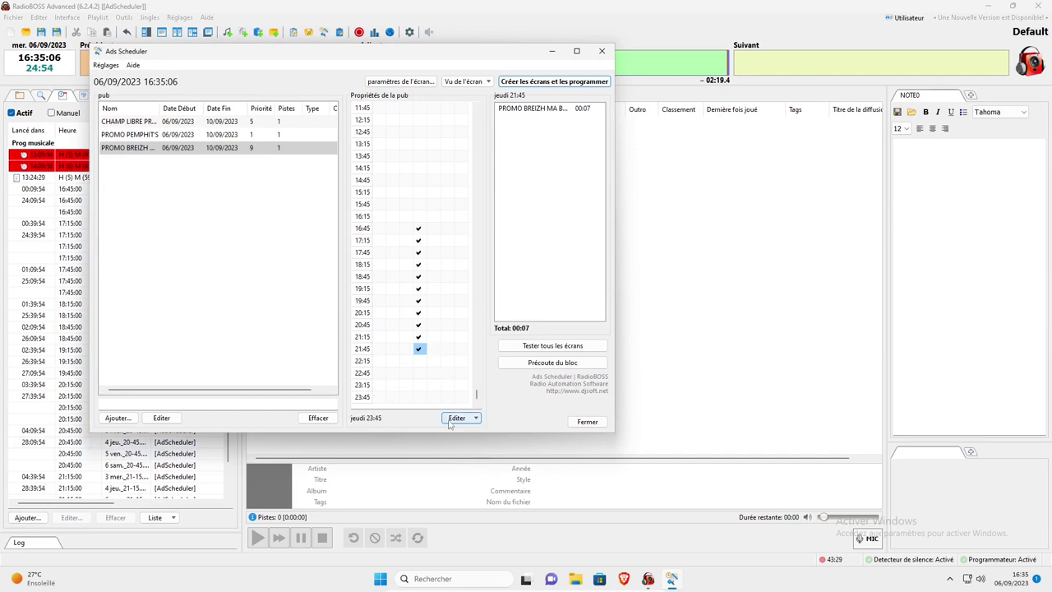
# - Clear all ad breaks of the PROMO BREIZH MA BRO MIDI ad and apply the Préréglage discotheque preset to its grid
pyautogui.click(474, 418)
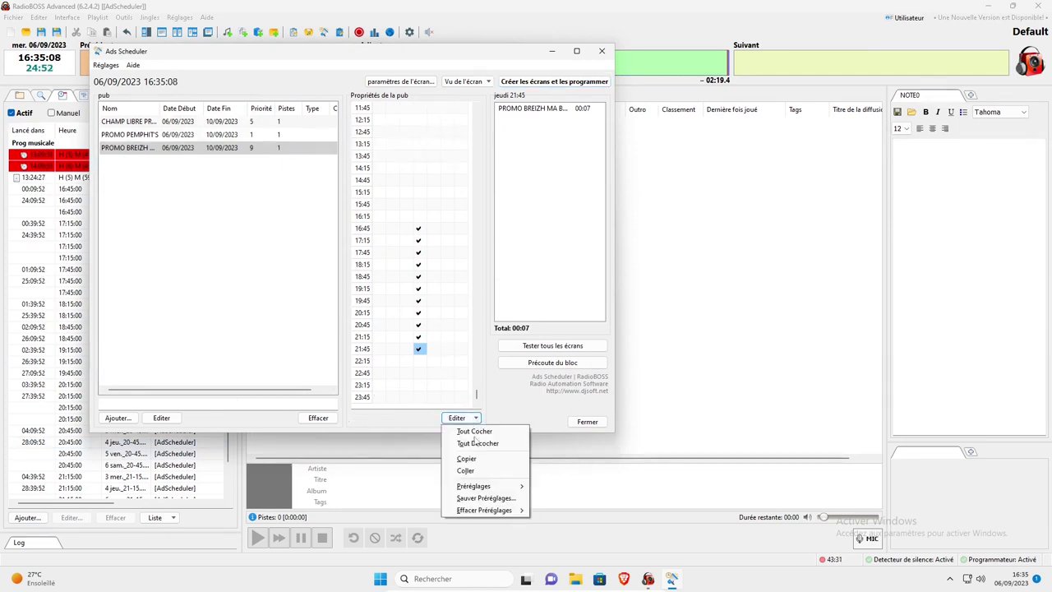
pyautogui.click(470, 442)
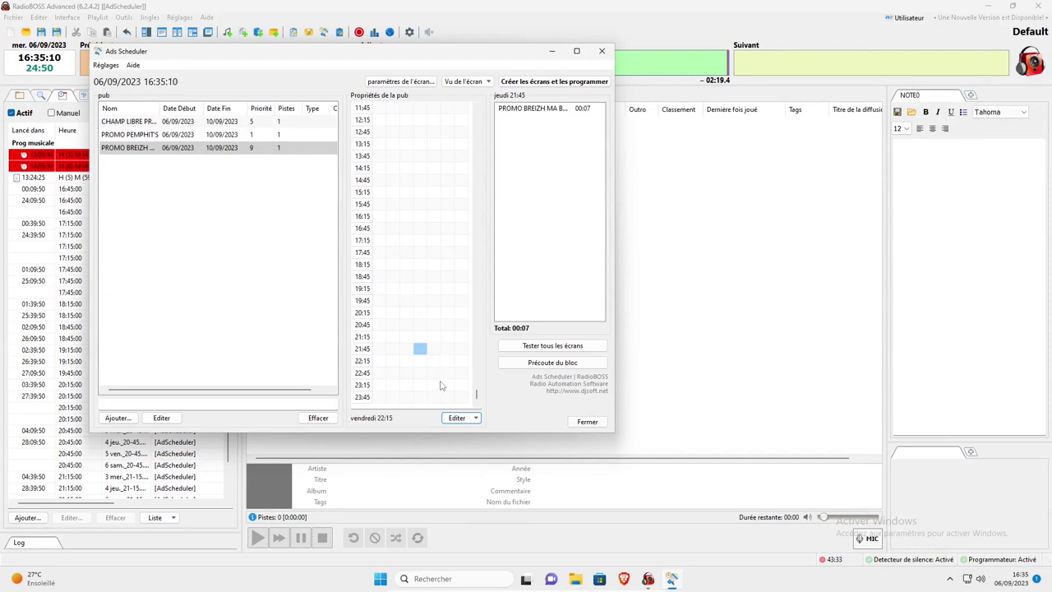
pyautogui.click(462, 418)
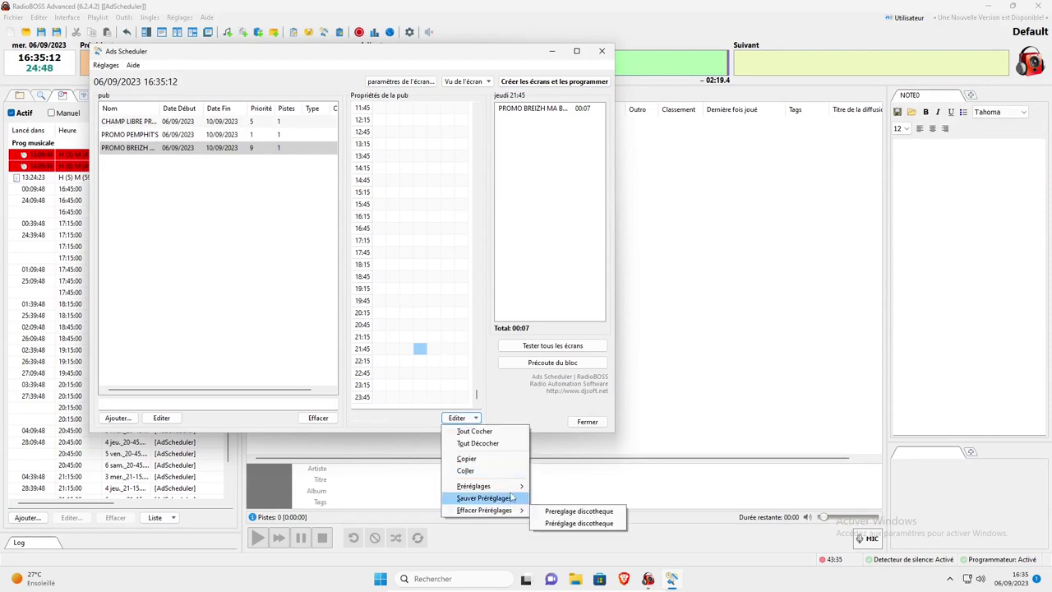
pyautogui.moveTo(512, 487)
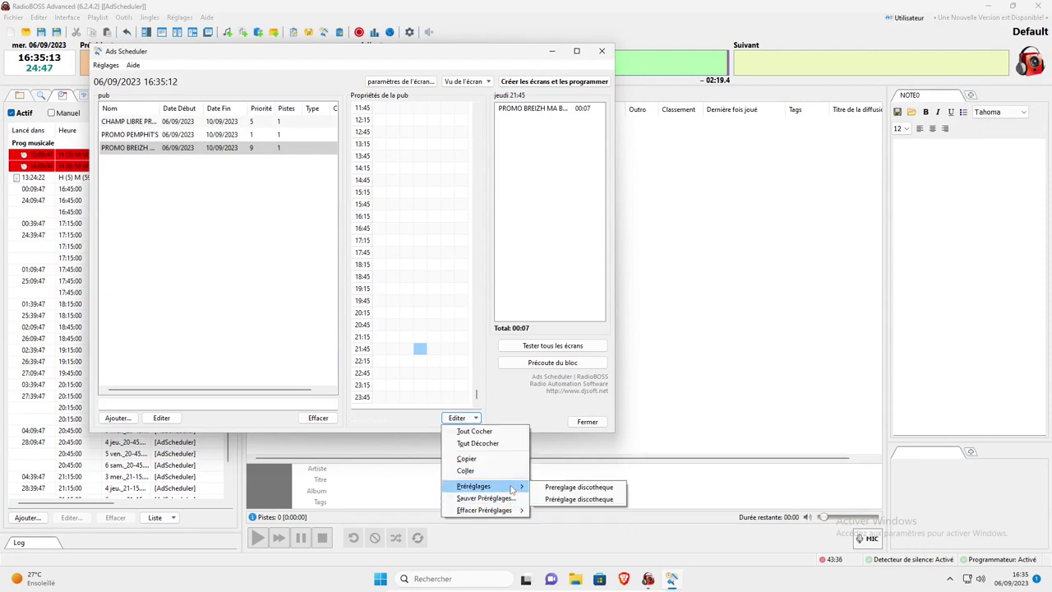
pyautogui.click(571, 500)
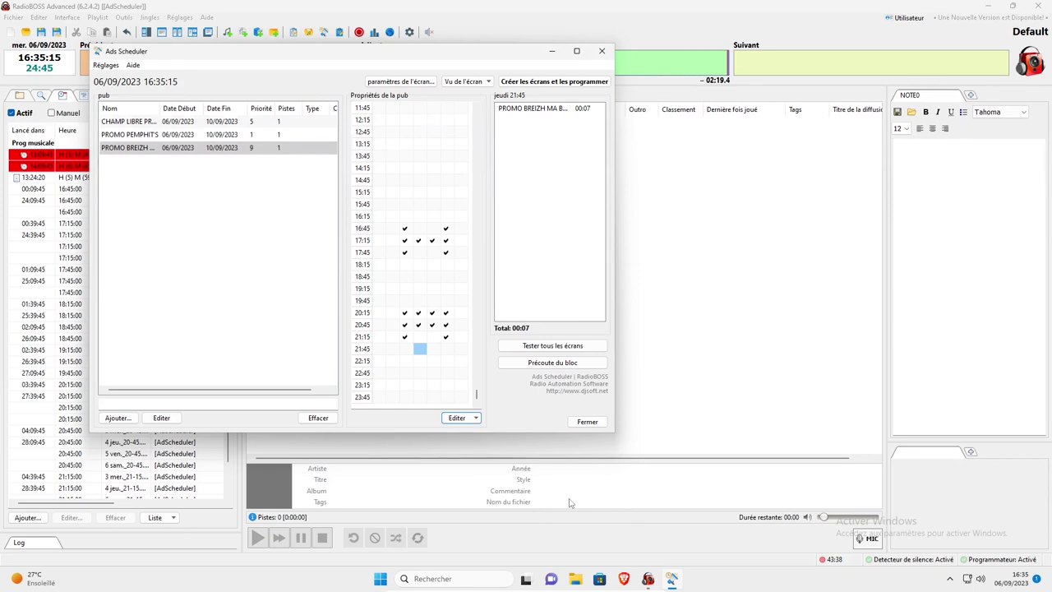
pyautogui.click(474, 419)
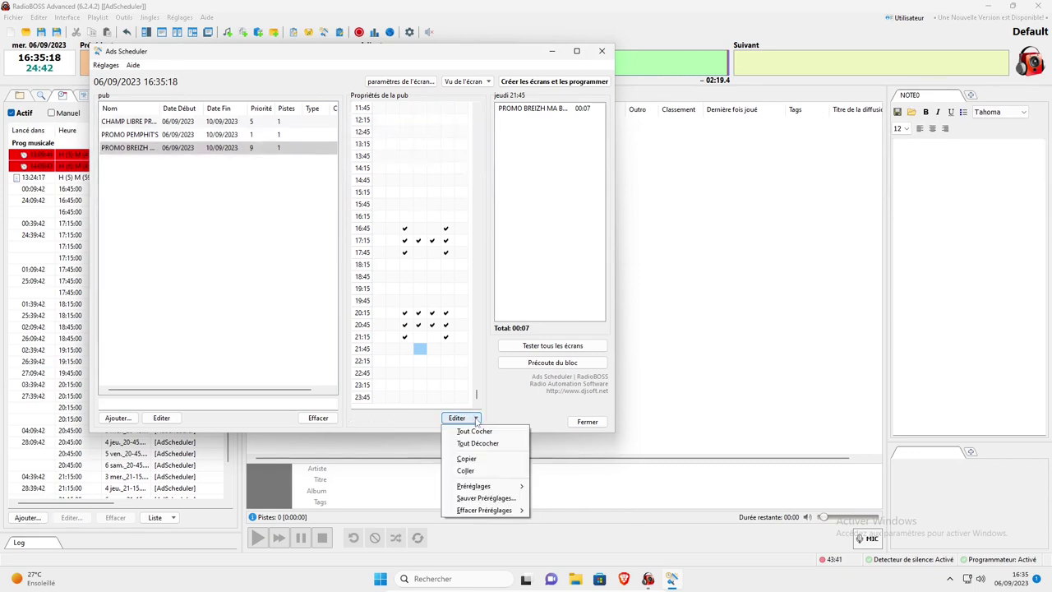
# - Regenerate the ad breaks into the RadioBOSS scheduler with an hourly update, and review the Wednesday 16:45 and 17:15 breaks
pyautogui.click(552, 82)
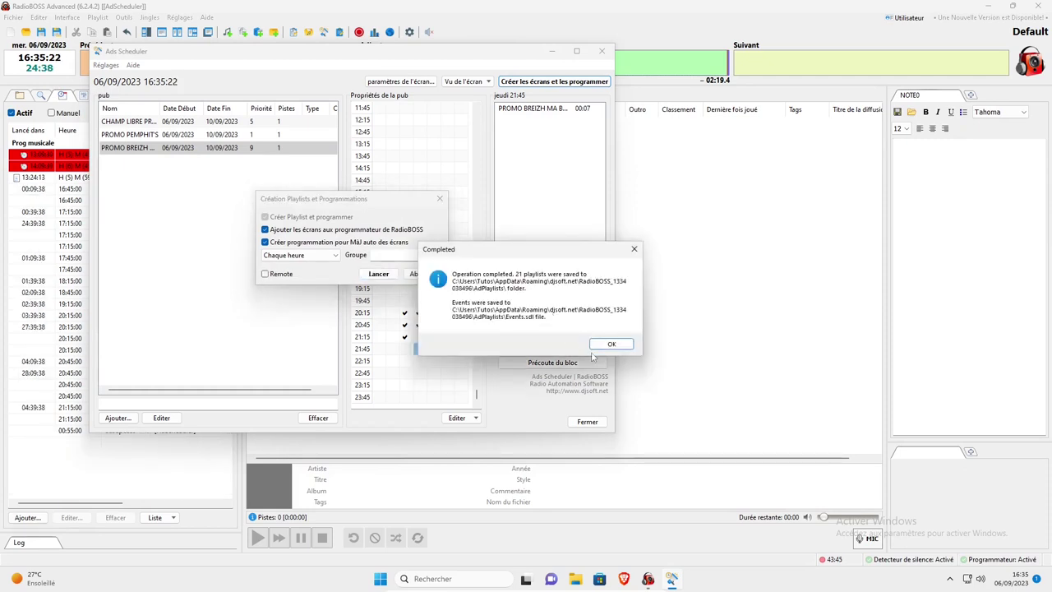
pyautogui.click(606, 345)
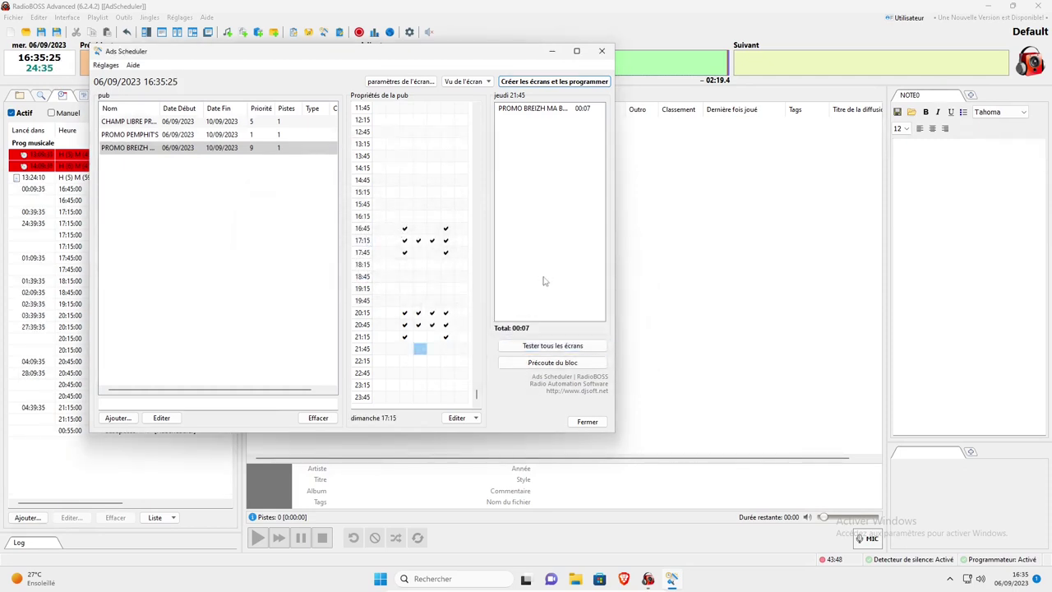
pyautogui.click(405, 229)
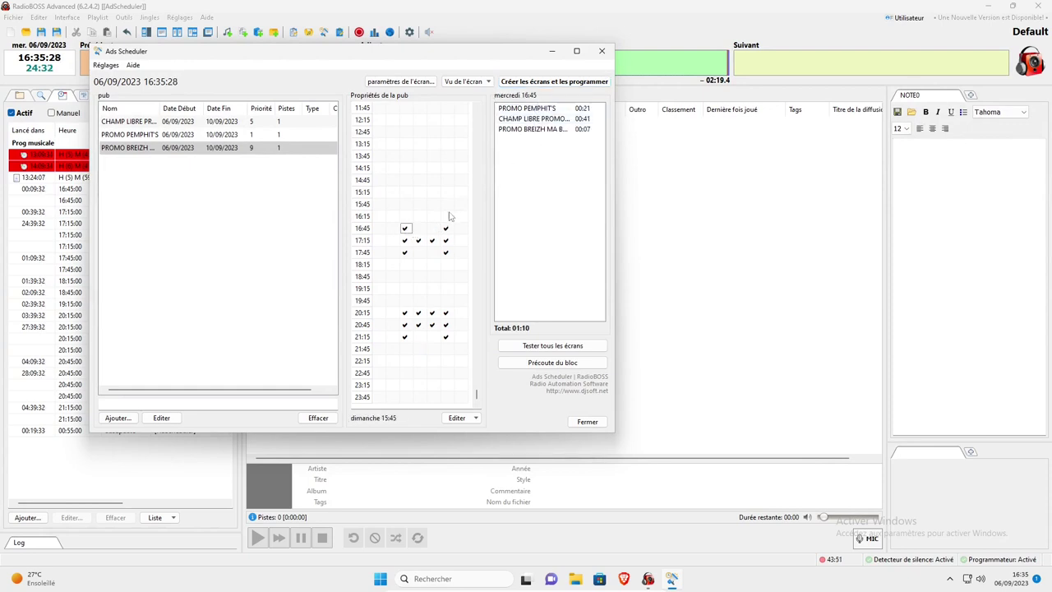
pyautogui.click(406, 240)
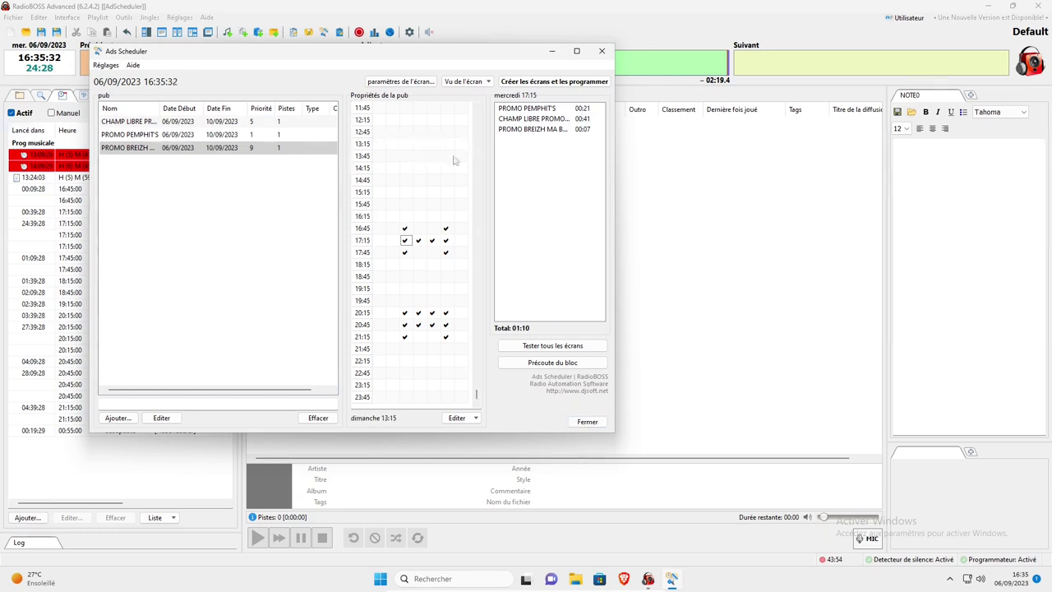
# - Move the Ads Scheduler window aside to uncover the list of scheduled RadioBOSS events
pyautogui.click(519, 83)
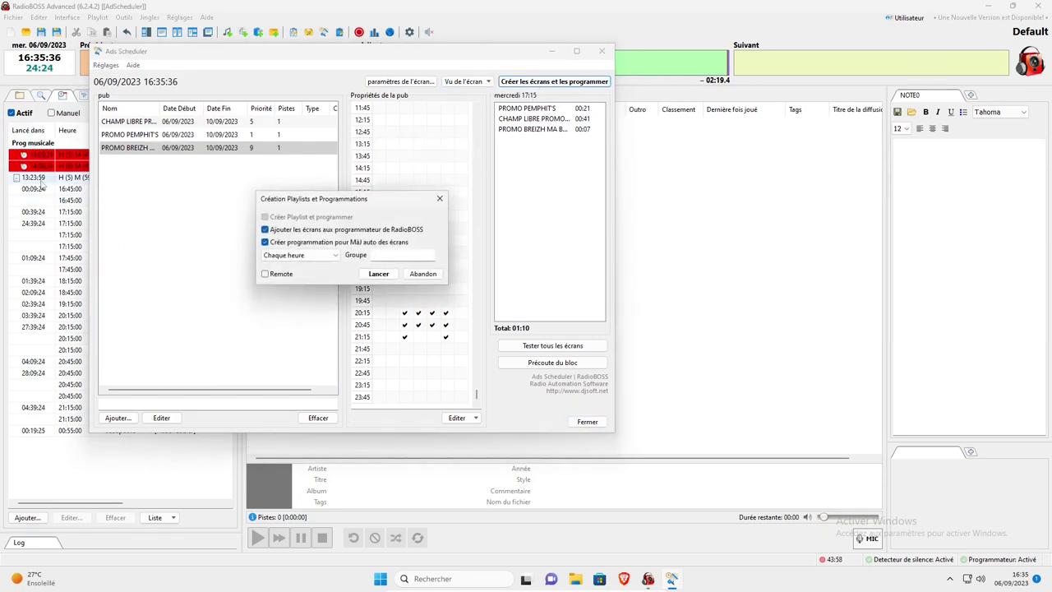
pyautogui.click(289, 67)
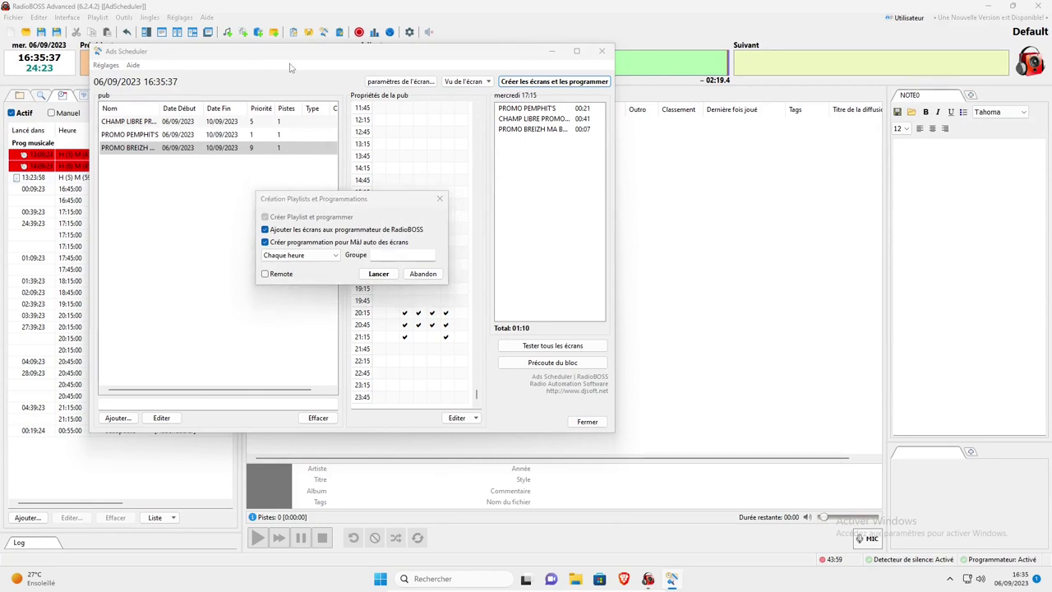
pyautogui.click(424, 276)
pyautogui.moveTo(506, 61); pyautogui.dragTo(681, 72)
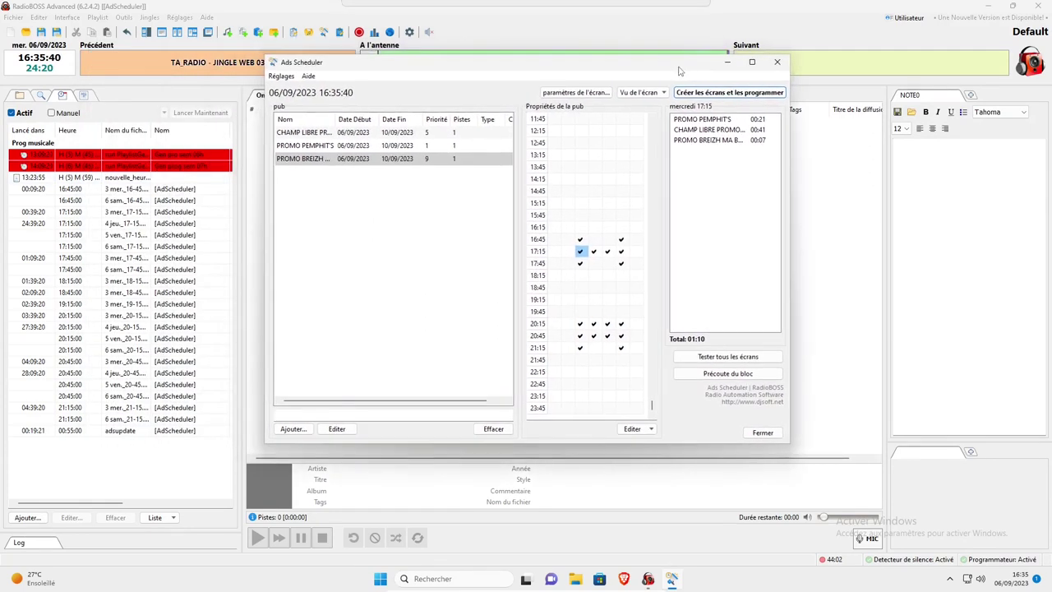
# - Review the update frequency and Remote export options for creating ad breaks, cancel without generating, and close the Ads Scheduler
pyautogui.click(703, 92)
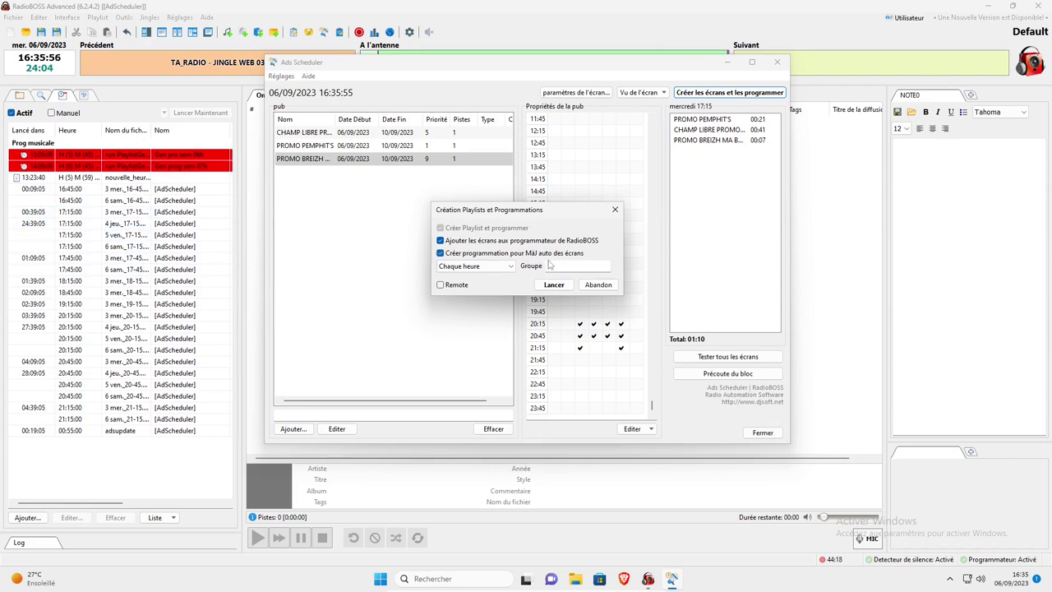
pyautogui.click(511, 267)
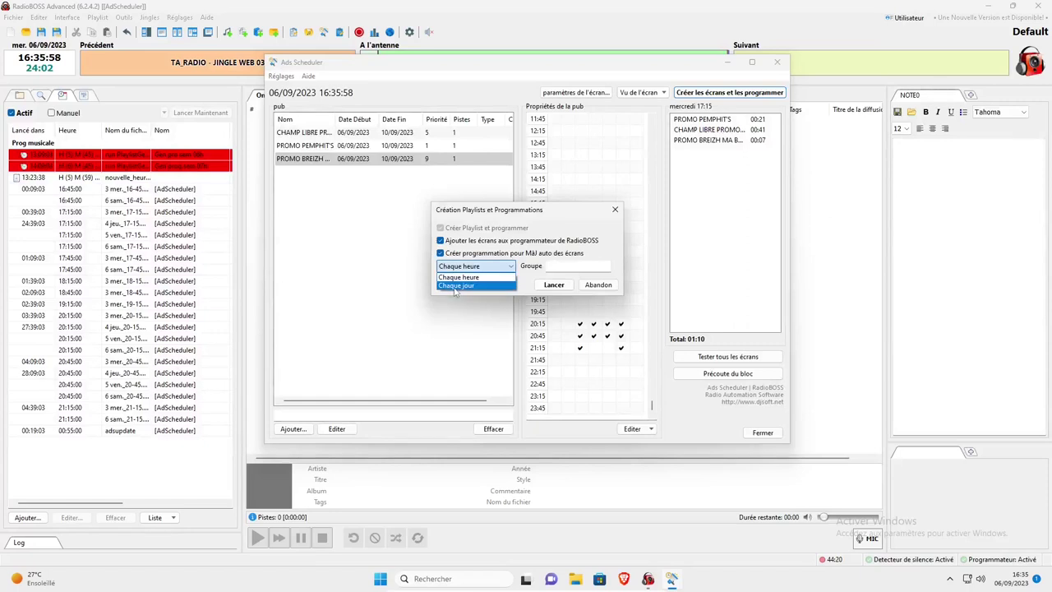
pyautogui.click(458, 278)
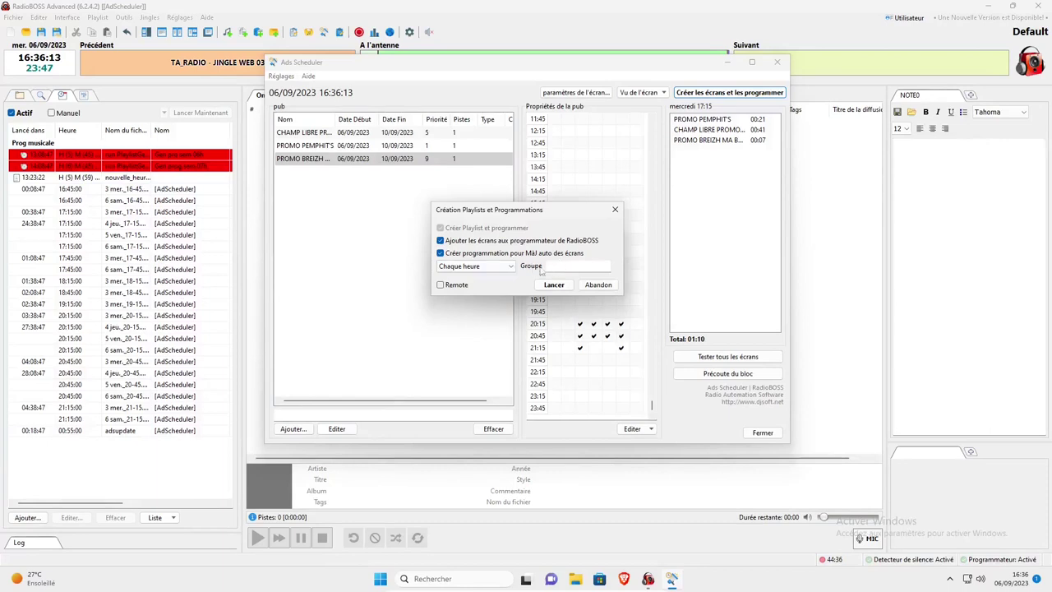
pyautogui.click(442, 286)
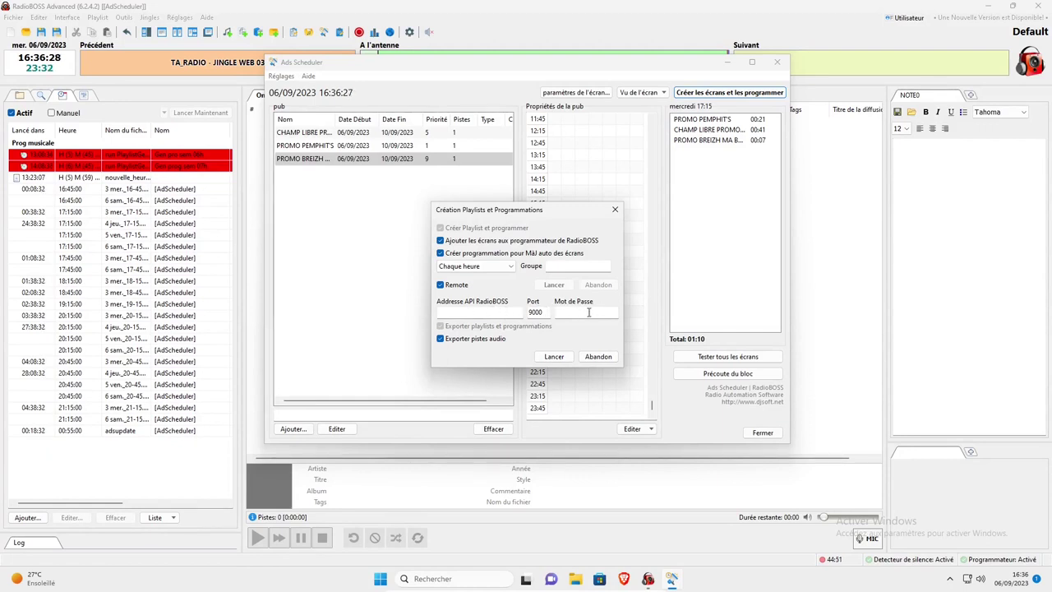
pyautogui.click(511, 266)
pyautogui.click(600, 361)
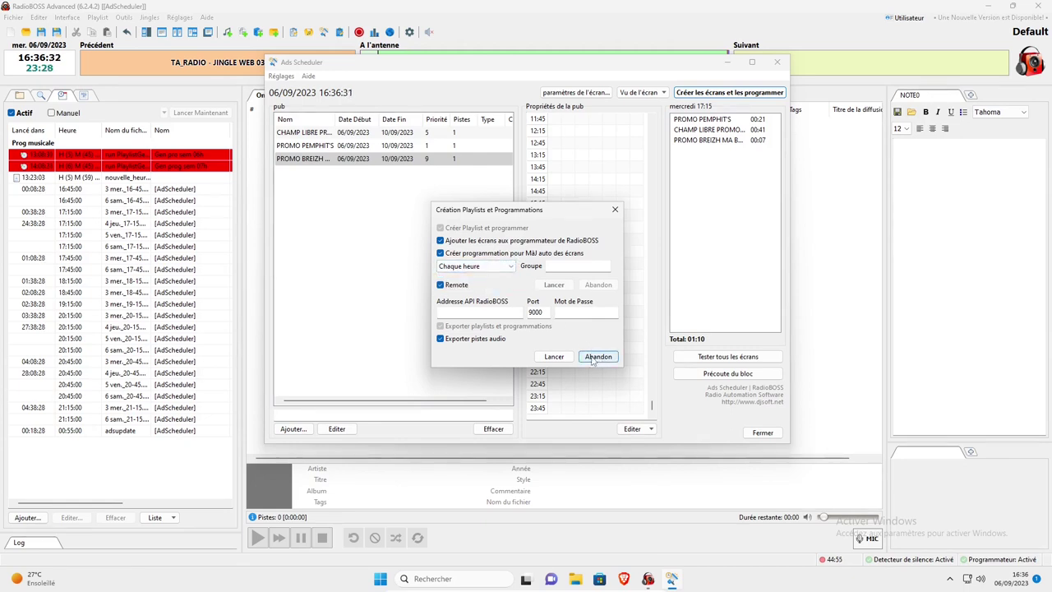
pyautogui.click(599, 358)
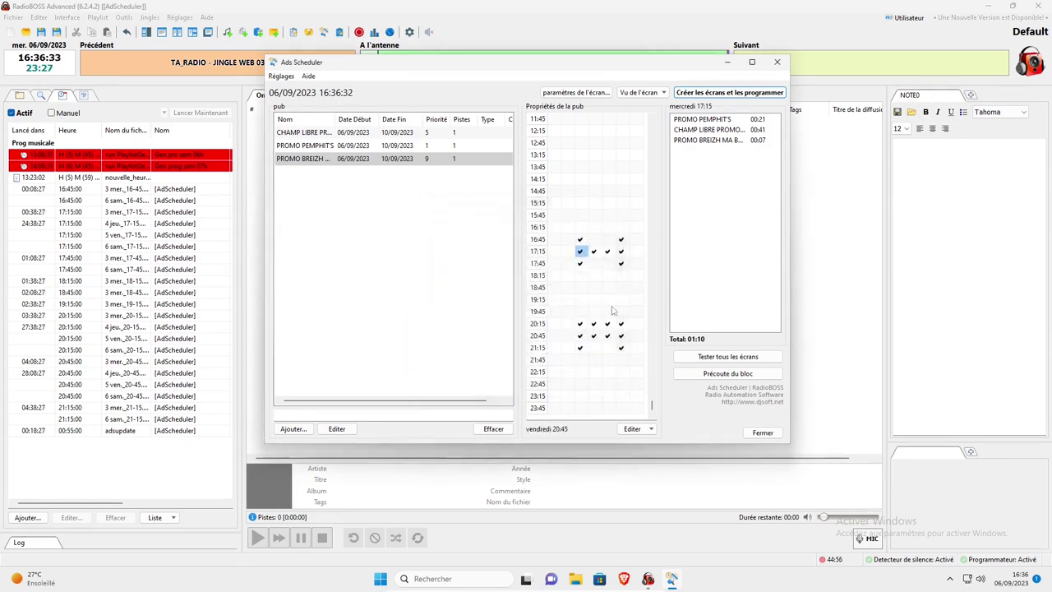
pyautogui.click(770, 63)
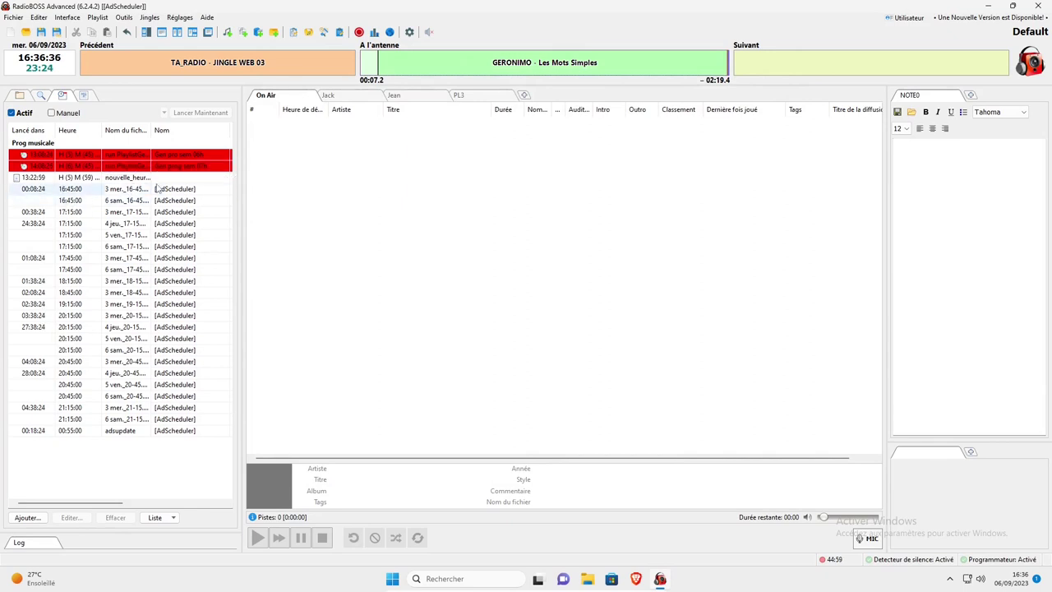
# - Sort the scheduled events by time remaining until launch and launch the Wednesday 16:45 ad break immediately
pyautogui.click(33, 131)
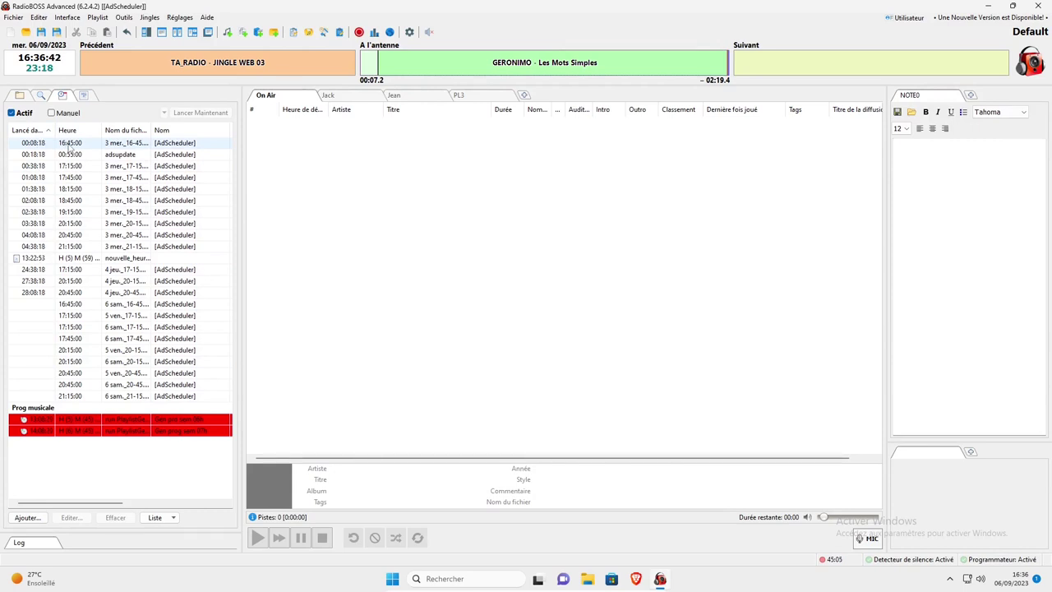
pyautogui.click(70, 146)
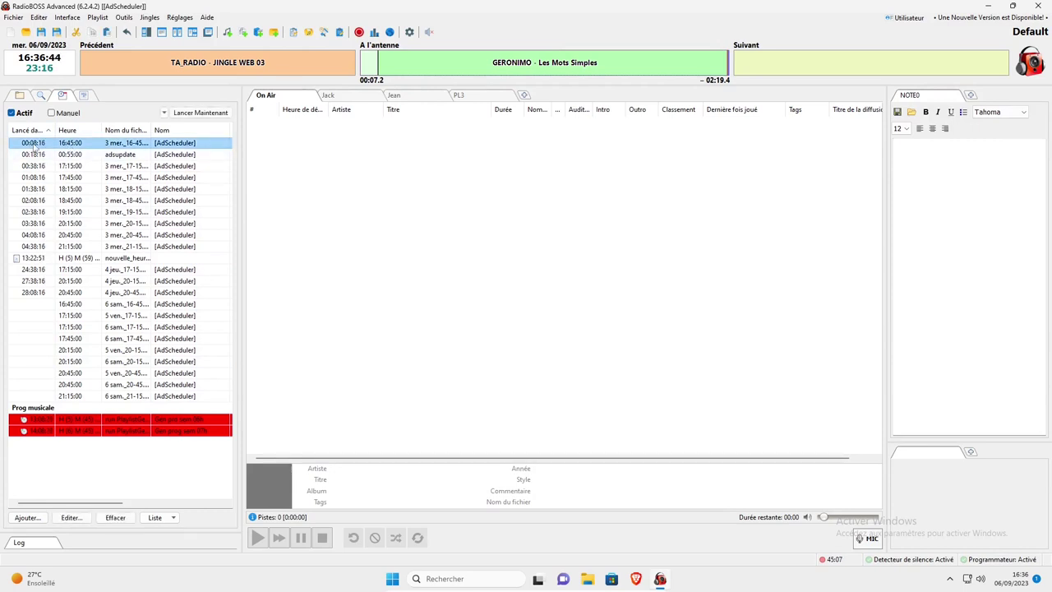
pyautogui.click(191, 115)
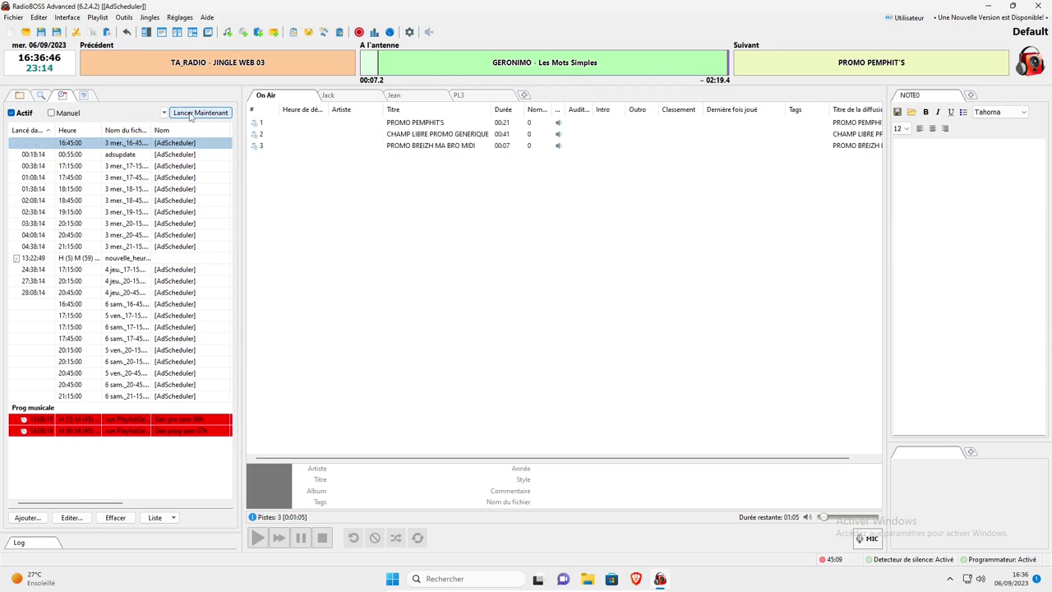